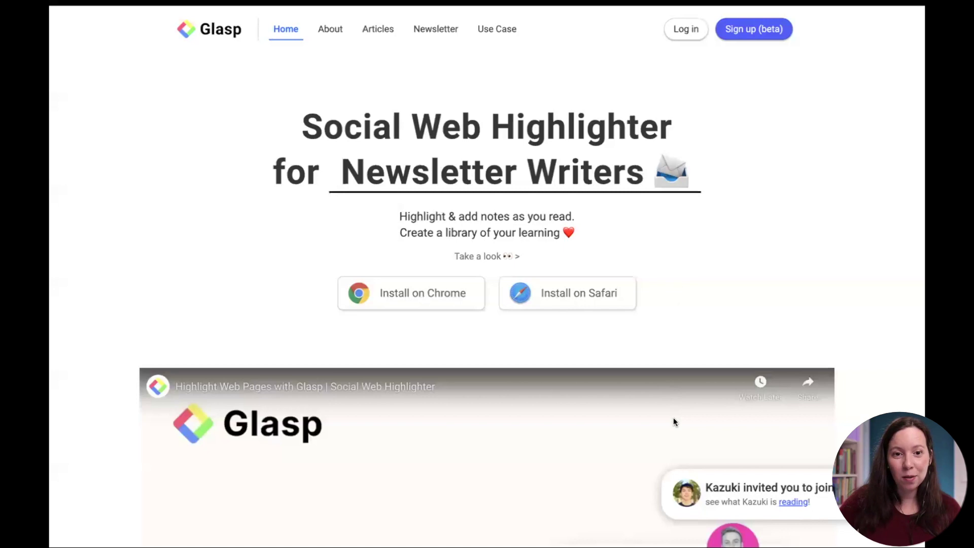
- Start the Glasp beta sign-up and add the Glasp: Social Web Highlight & YouTube Summary extension to Chrome
{"action": "left_click", "coordinate": [752, 30]}
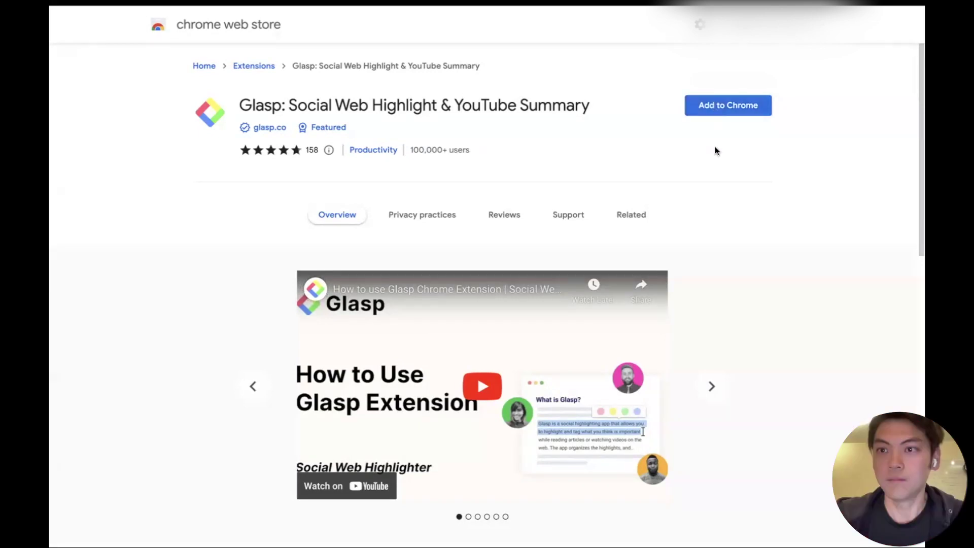
{"action": "left_click", "coordinate": [711, 111]}
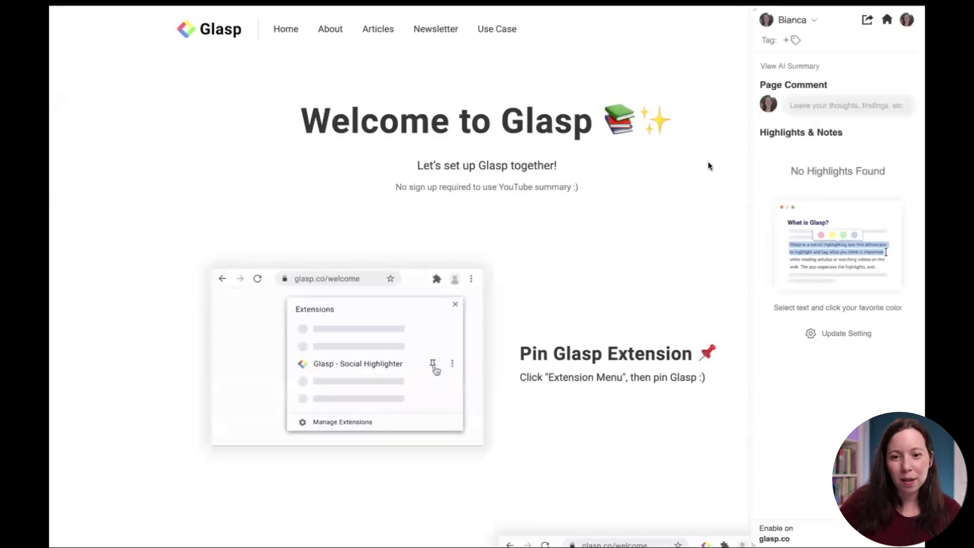
- Read the welcome page's setup instructions, from Pin Glasp Extension through Sign up/in to Highlight & Notes
{"action": "scroll", "coordinate": [709, 165], "scroll_direction": "down", "scroll_amount": 1}
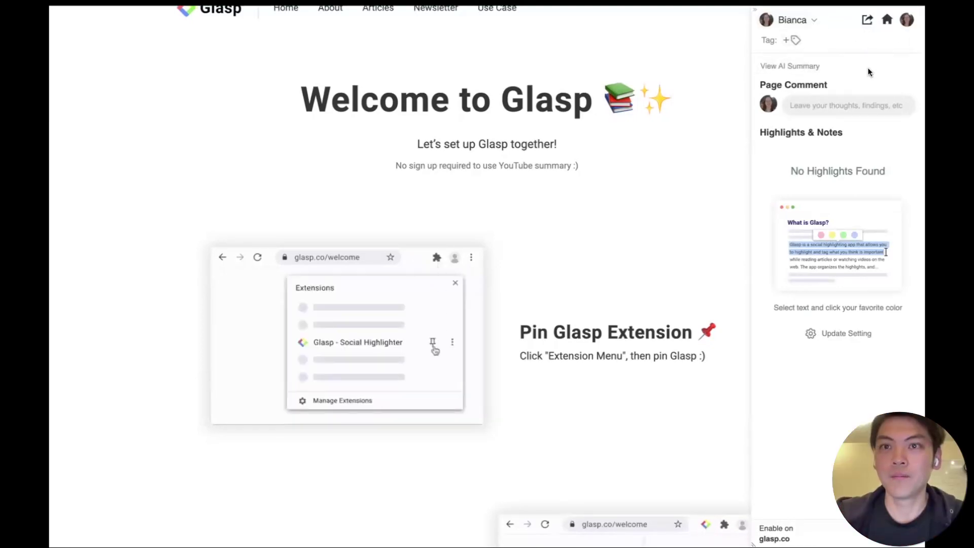
{"action": "scroll", "coordinate": [868, 68], "scroll_direction": "down", "scroll_amount": 1}
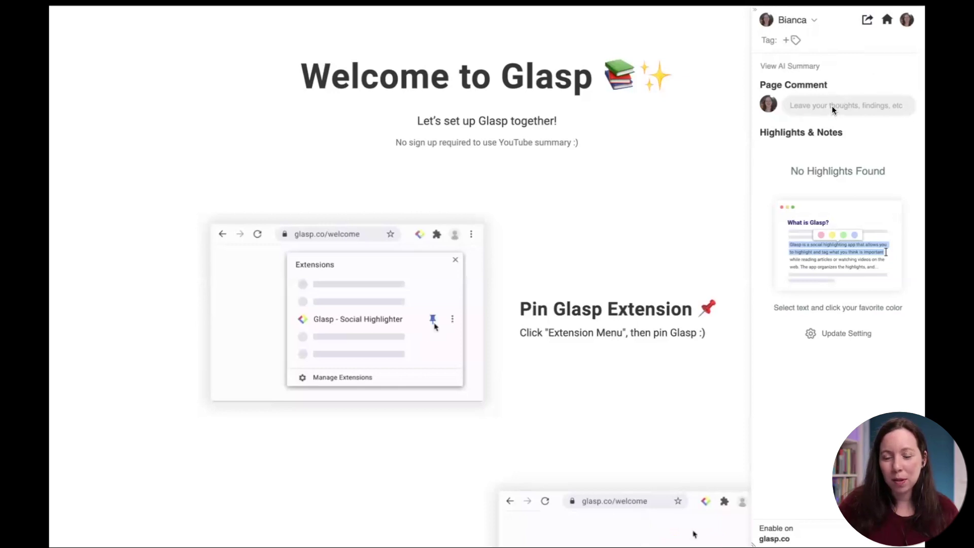
{"action": "scroll", "coordinate": [832, 106], "scroll_direction": "down", "scroll_amount": 2}
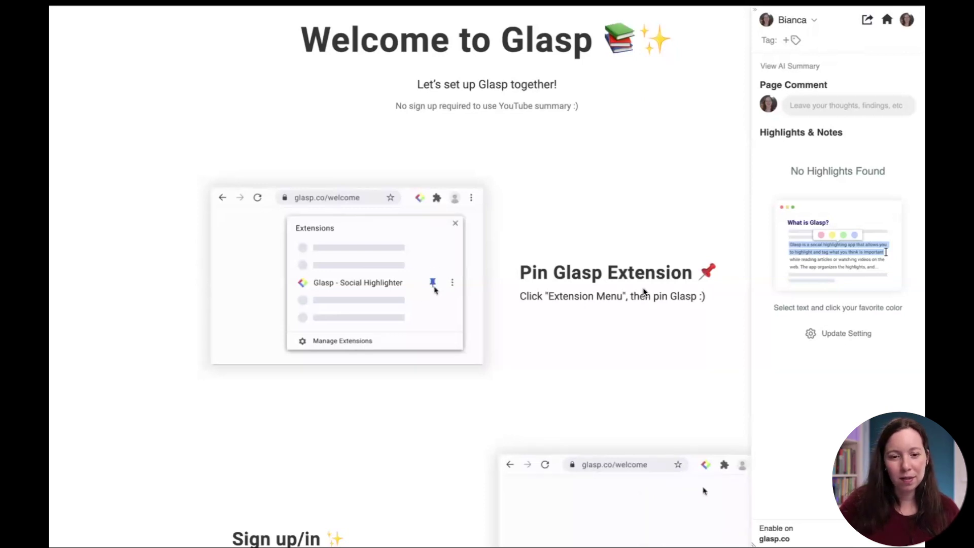
{"action": "scroll", "coordinate": [543, 190], "scroll_direction": "up", "scroll_amount": 1}
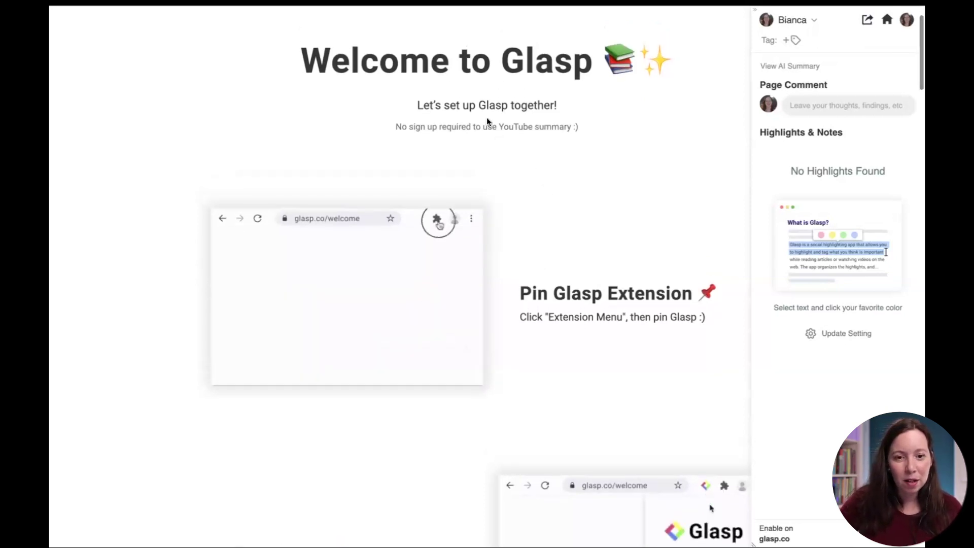
{"action": "scroll", "coordinate": [523, 150], "scroll_direction": "up", "scroll_amount": 1}
{"action": "scroll", "coordinate": [424, 100], "scroll_direction": "up", "scroll_amount": 1}
{"action": "scroll", "coordinate": [428, 100], "scroll_direction": "down", "scroll_amount": 2}
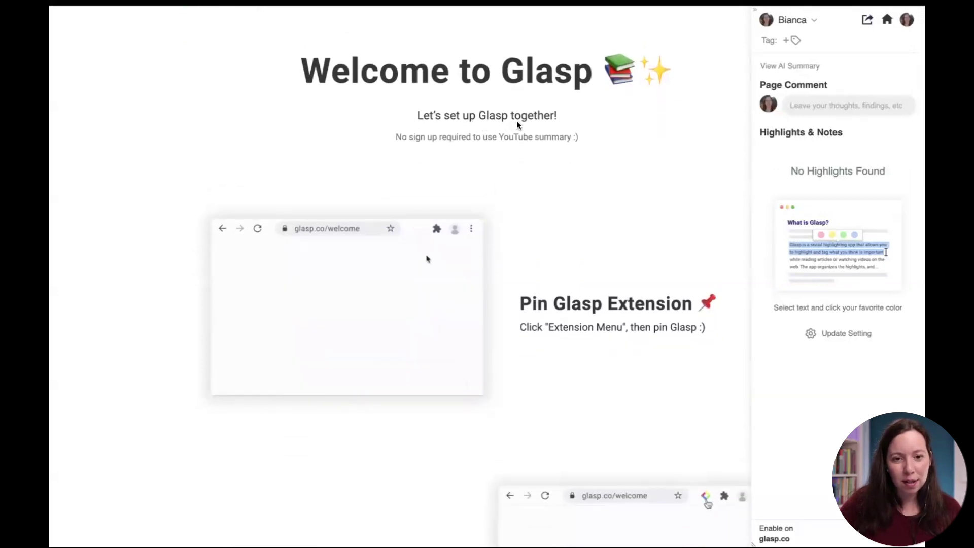
{"action": "scroll", "coordinate": [517, 124], "scroll_direction": "down", "scroll_amount": 2}
{"action": "scroll", "coordinate": [487, 118], "scroll_direction": "down", "scroll_amount": 4}
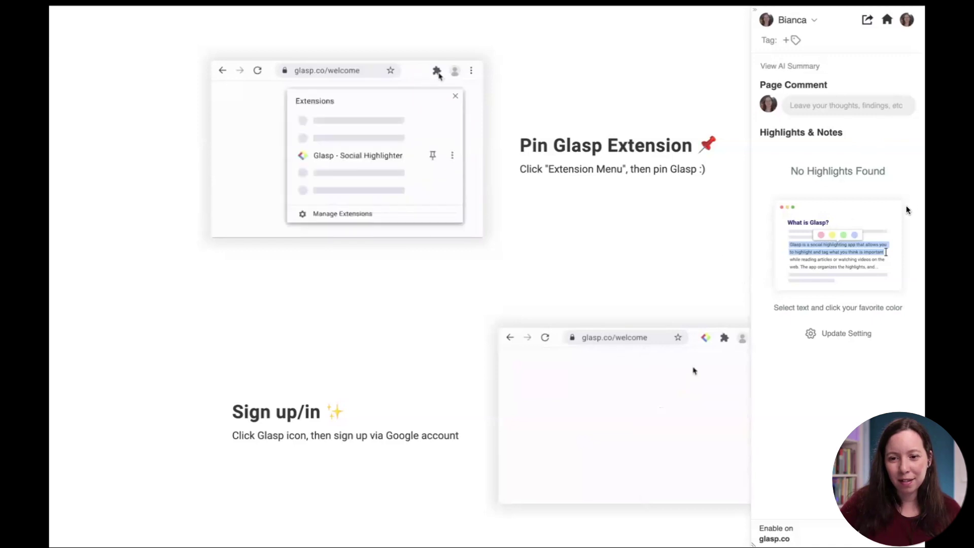
{"action": "scroll", "coordinate": [595, 226], "scroll_direction": "down", "scroll_amount": 2}
{"action": "scroll", "coordinate": [596, 226], "scroll_direction": "down", "scroll_amount": 3}
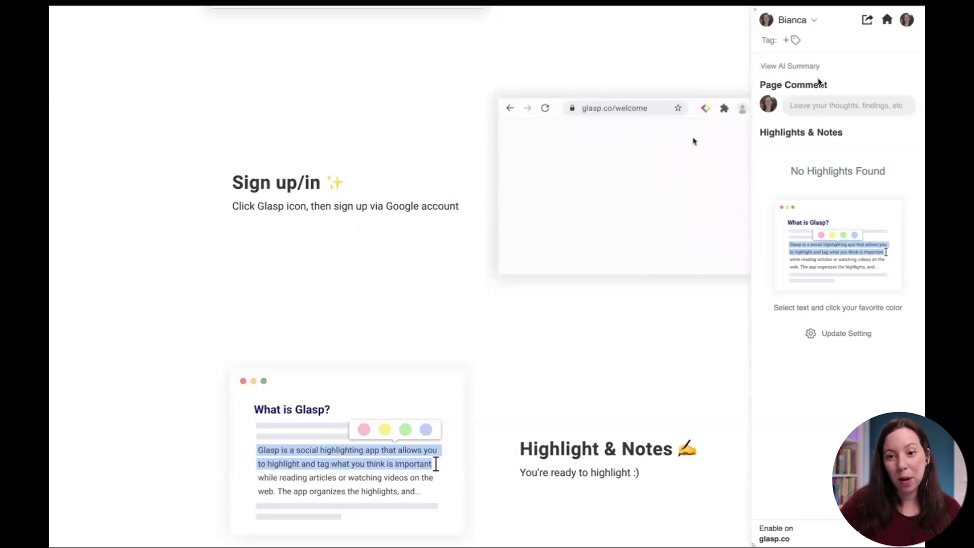
{"action": "scroll", "coordinate": [449, 250], "scroll_direction": "down", "scroll_amount": 2}
{"action": "scroll", "coordinate": [449, 250], "scroll_direction": "down", "scroll_amount": 5}
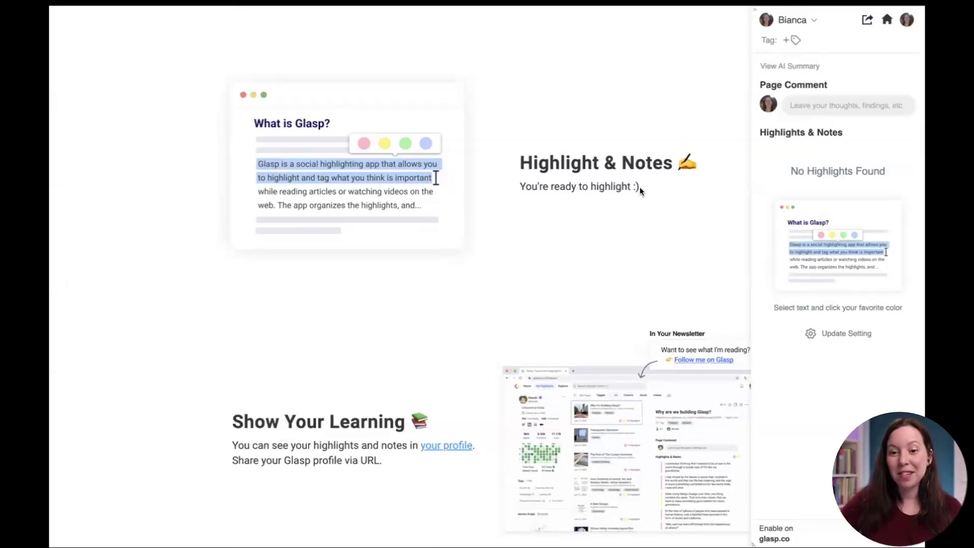
- Highlight "You're ready to highlight :)" in pink and draft a tweet quoting it, closing the draft without posting
{"action": "left_click_drag", "start_coordinate": [640, 188], "coordinate": [514, 183]}
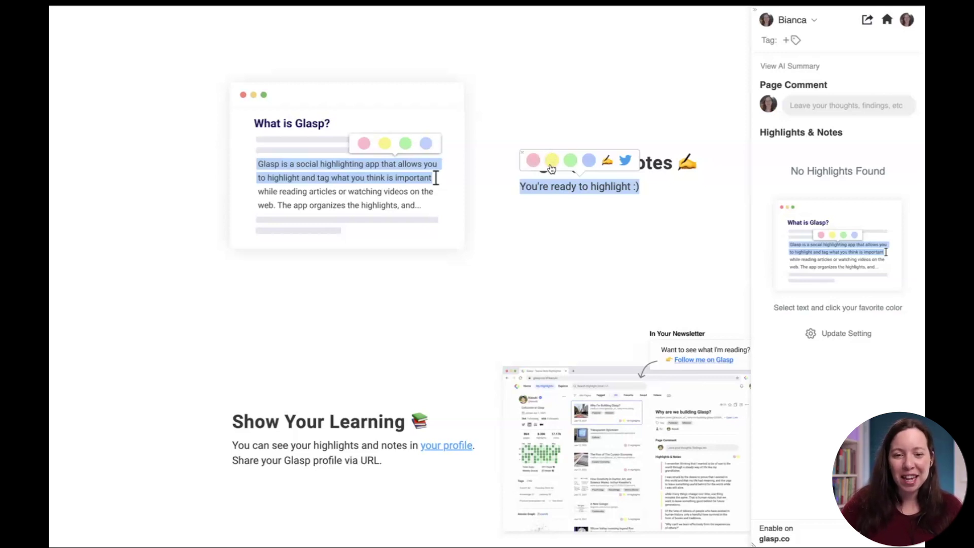
{"action": "left_click", "coordinate": [627, 160]}
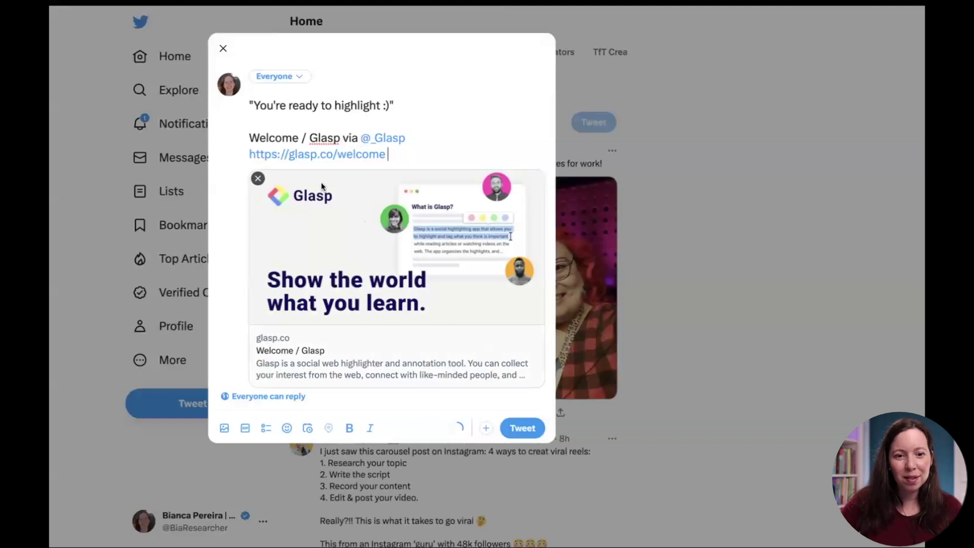
{"action": "left_click", "coordinate": [223, 50]}
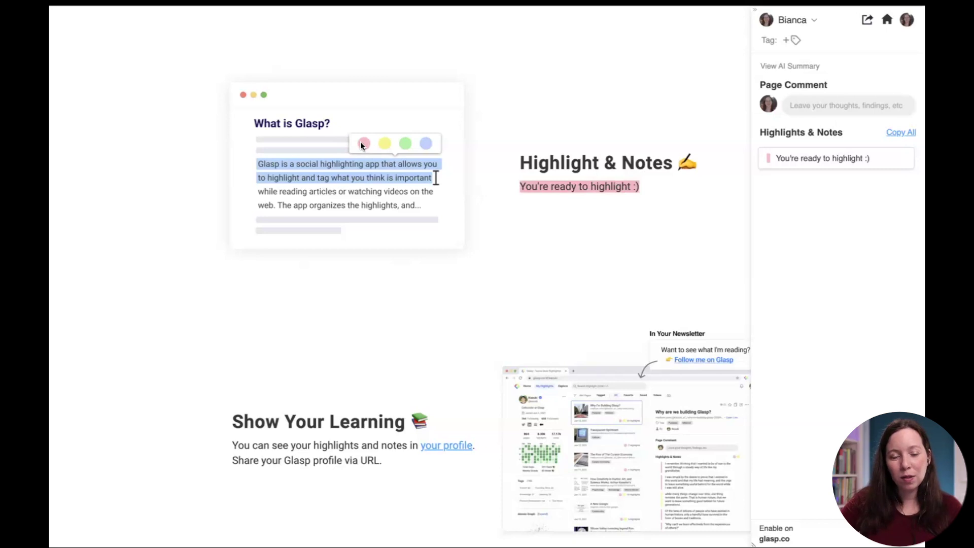
- Generate a quote image from the highlighted line and try background colours, choosing the orange gradient
{"action": "left_click", "coordinate": [553, 191]}
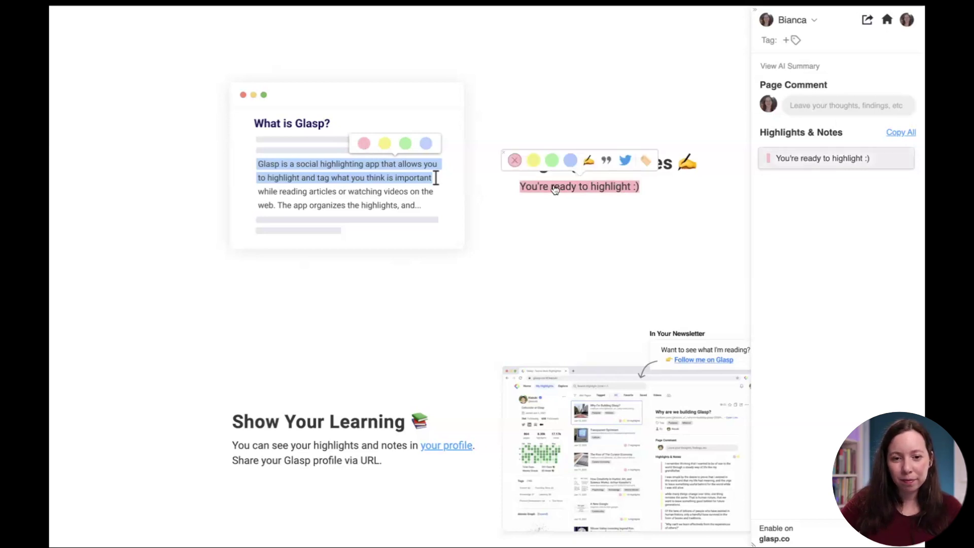
{"action": "left_click", "coordinate": [608, 162]}
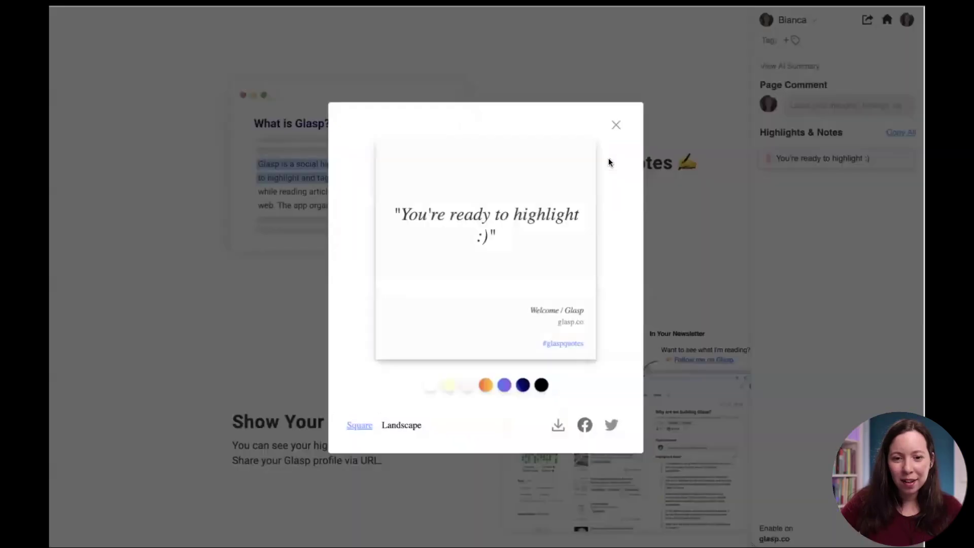
{"action": "scroll", "coordinate": [557, 169], "scroll_direction": "down", "scroll_amount": 1}
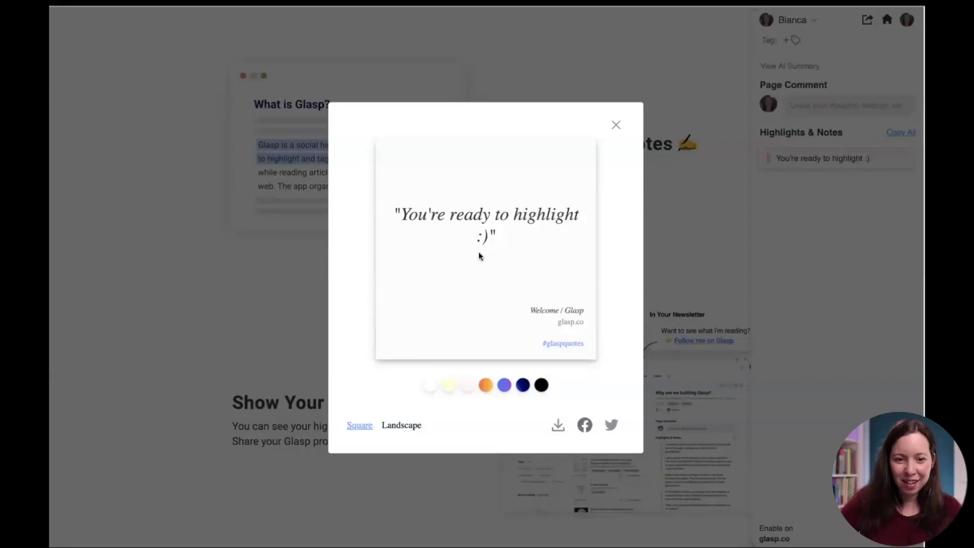
{"action": "scroll", "coordinate": [528, 297], "scroll_direction": "down", "scroll_amount": 1}
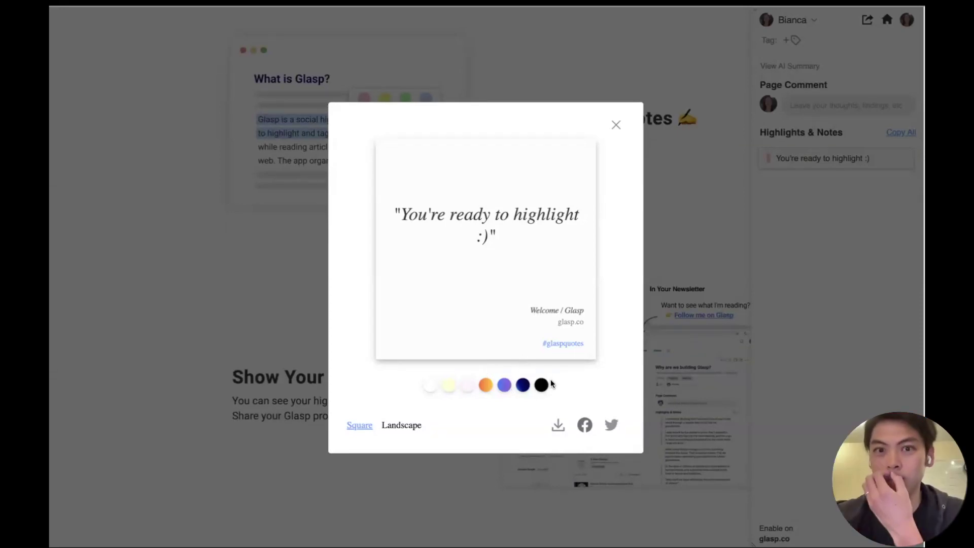
{"action": "left_click", "coordinate": [505, 387]}
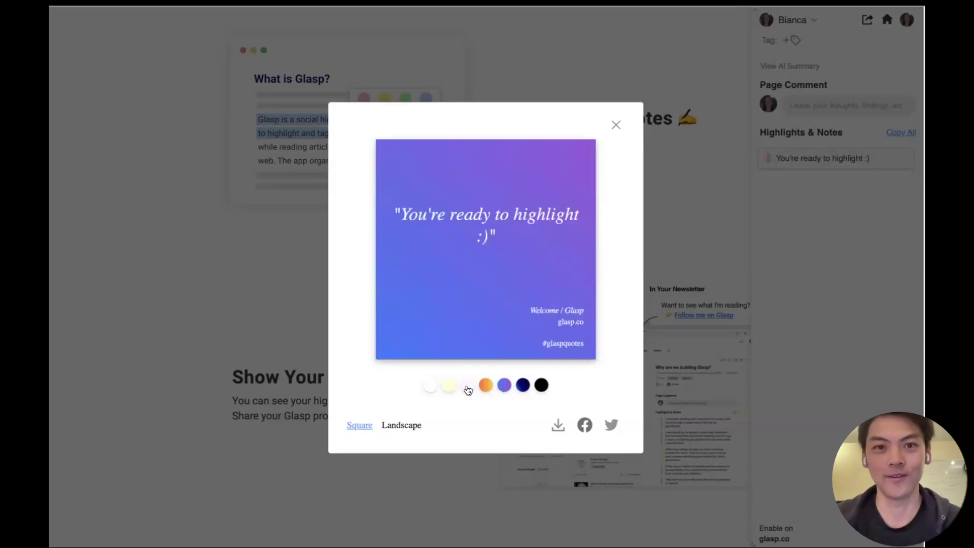
{"action": "left_click", "coordinate": [465, 389]}
{"action": "left_click", "coordinate": [486, 385]}
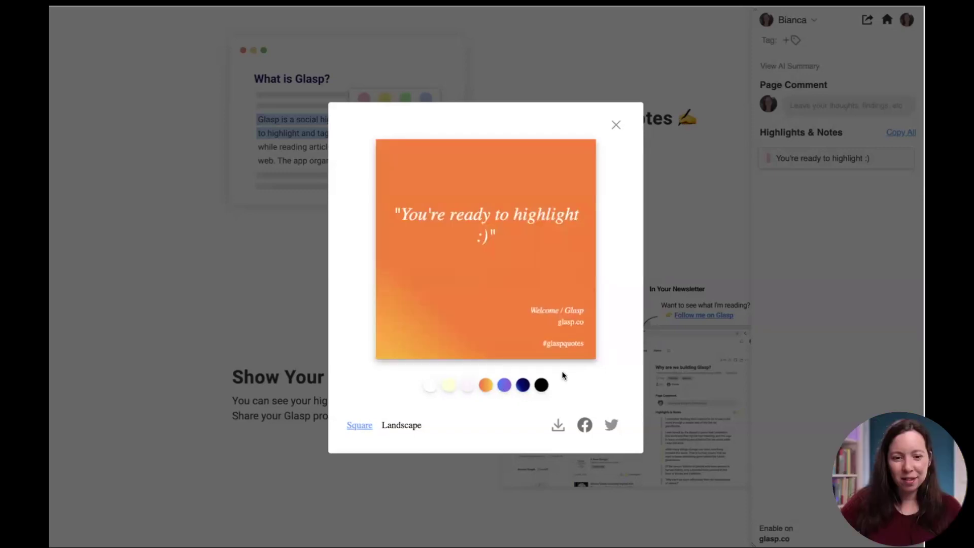
- Preview the quote image in Landscape format, switch it back to Square, and close it without downloading or sharing
{"action": "left_click", "coordinate": [400, 426]}
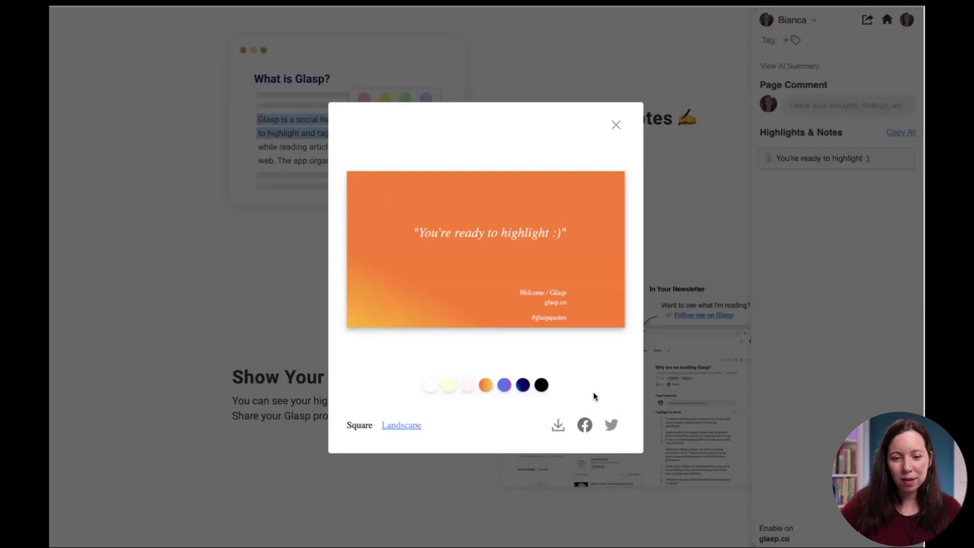
{"action": "left_click", "coordinate": [357, 425]}
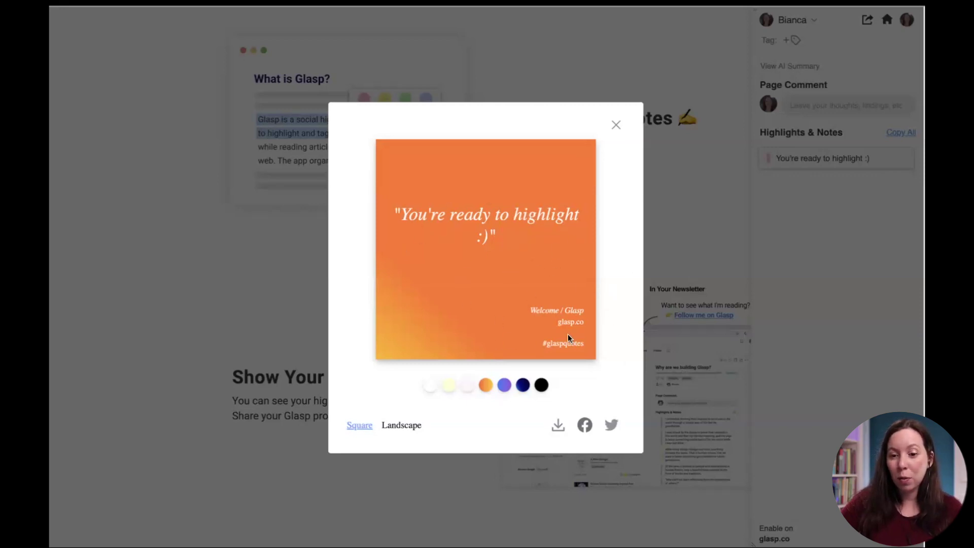
{"action": "left_click", "coordinate": [617, 126]}
- View the list of people who highlighted the welcome page, and open the account's own highlights dashboard
{"action": "scroll", "coordinate": [646, 217], "scroll_direction": "down", "scroll_amount": 1}
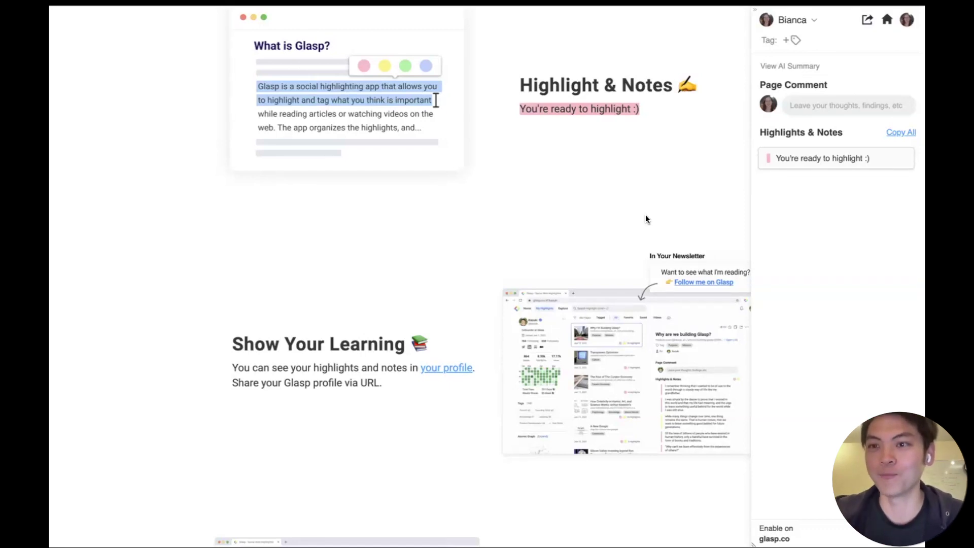
{"action": "scroll", "coordinate": [620, 246], "scroll_direction": "down", "scroll_amount": 3}
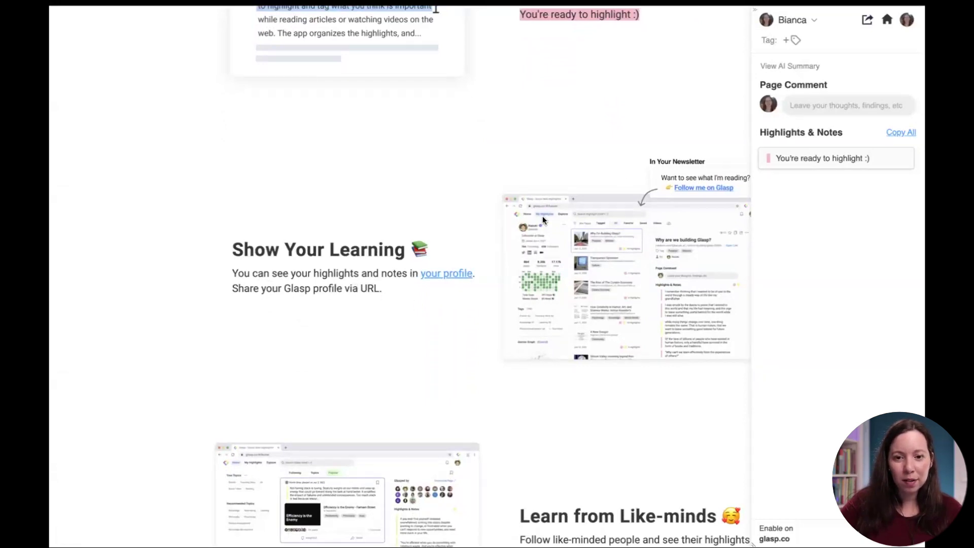
{"action": "mouse_move", "coordinate": [785, 20]}
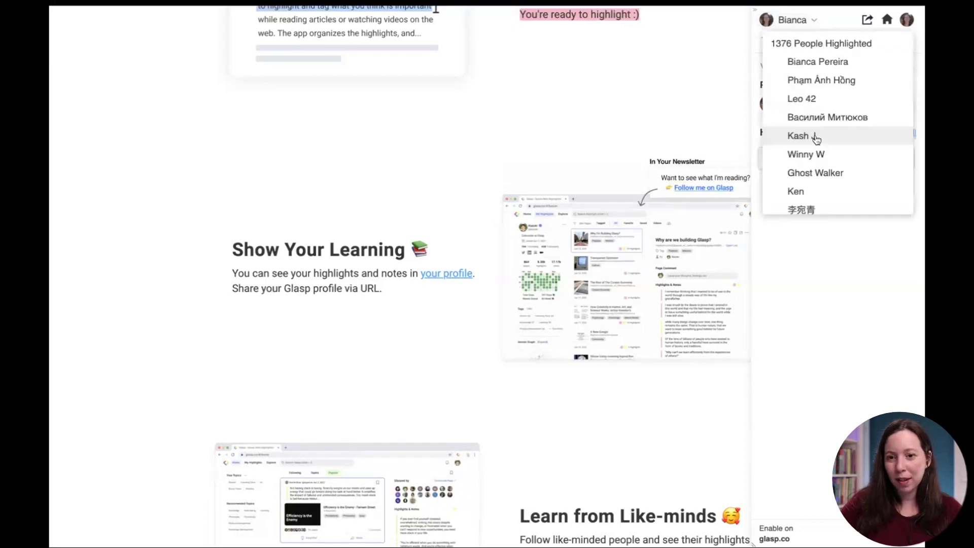
{"action": "left_click", "coordinate": [803, 19]}
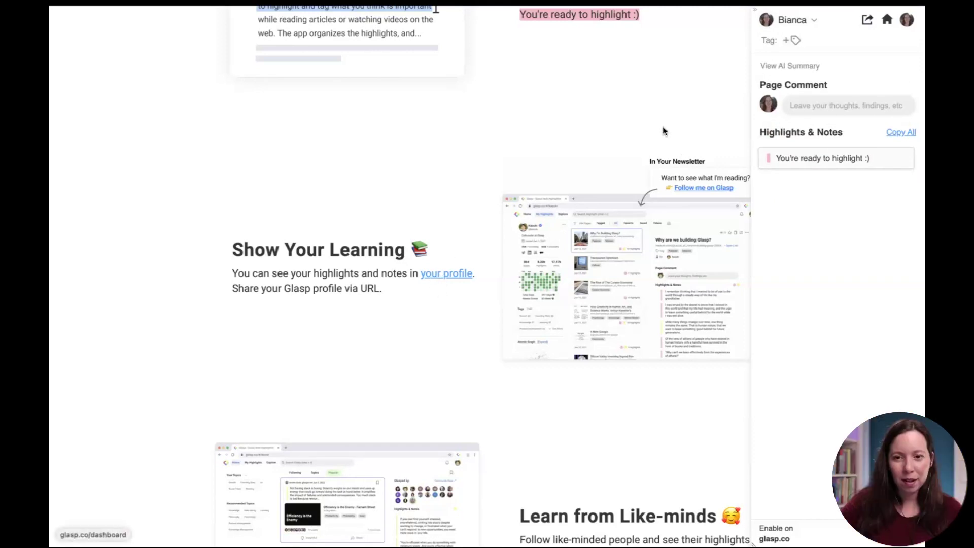
{"action": "left_click", "coordinate": [907, 21]}
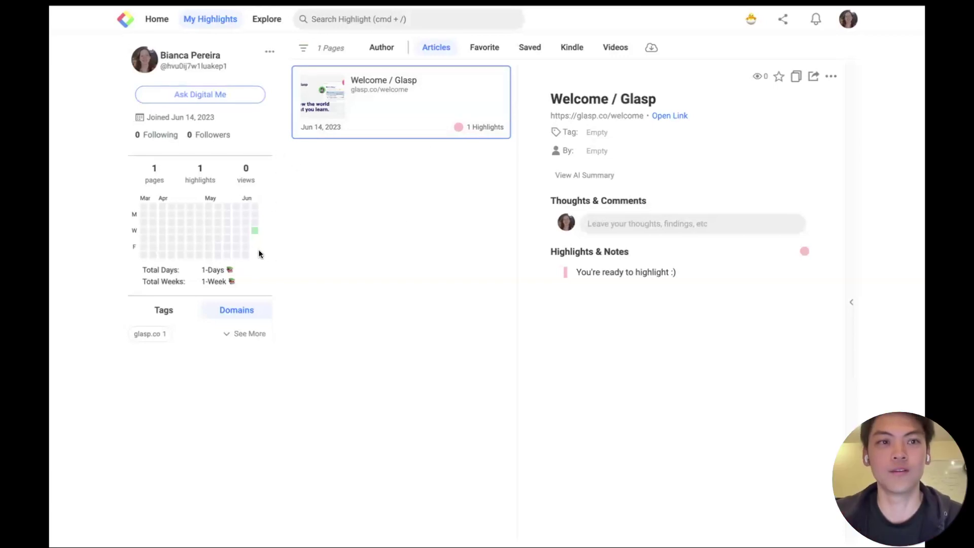
- Return to the welcome page and look through Learn from Like-minds, Tutorial Video and the Further Tutorials links
{"action": "mouse_move", "coordinate": [52, 72]}
{"action": "left_click", "coordinate": [132, 19]}
{"action": "scroll", "coordinate": [494, 188], "scroll_direction": "down", "scroll_amount": 3}
{"action": "scroll", "coordinate": [494, 188], "scroll_direction": "down", "scroll_amount": 3}
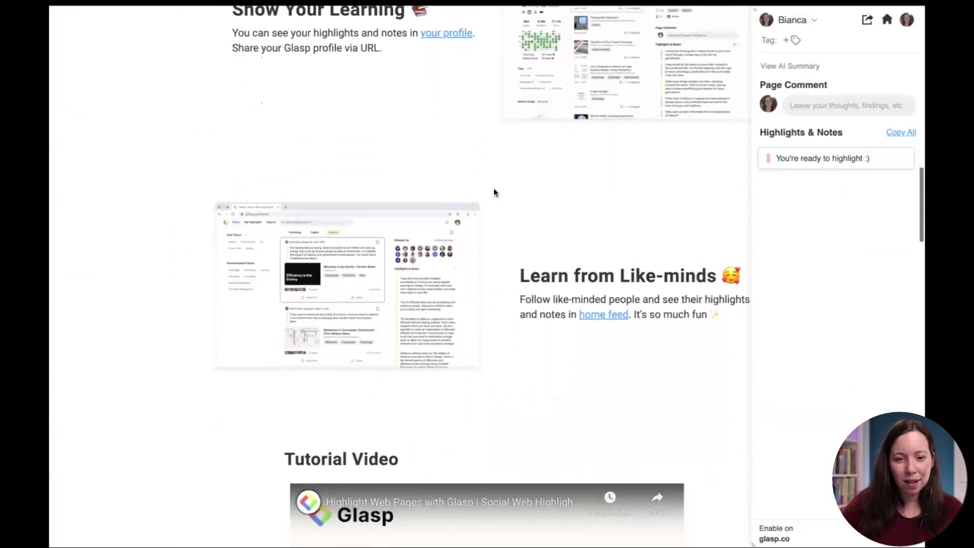
{"action": "scroll", "coordinate": [494, 192], "scroll_direction": "down", "scroll_amount": 2}
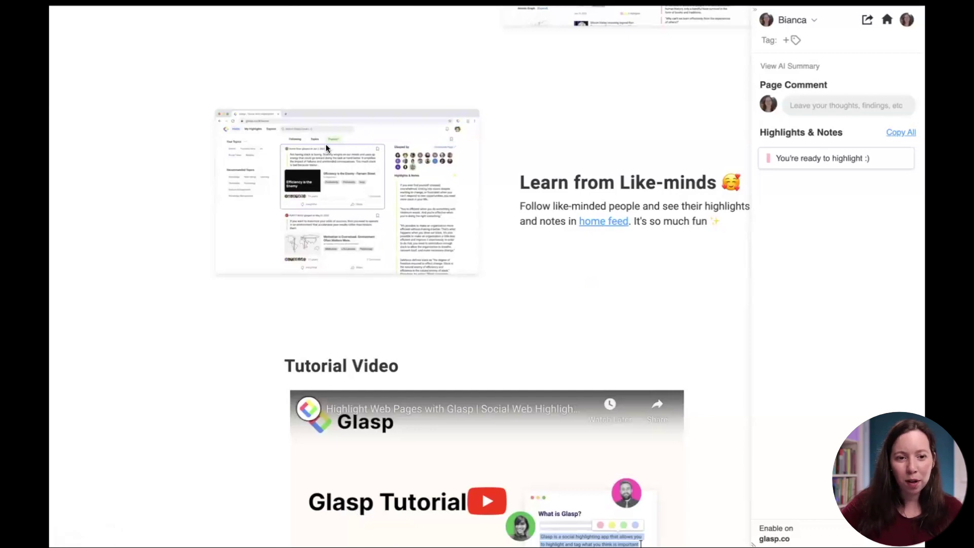
{"action": "scroll", "coordinate": [451, 266], "scroll_direction": "down", "scroll_amount": 2}
{"action": "scroll", "coordinate": [450, 264], "scroll_direction": "down", "scroll_amount": 8}
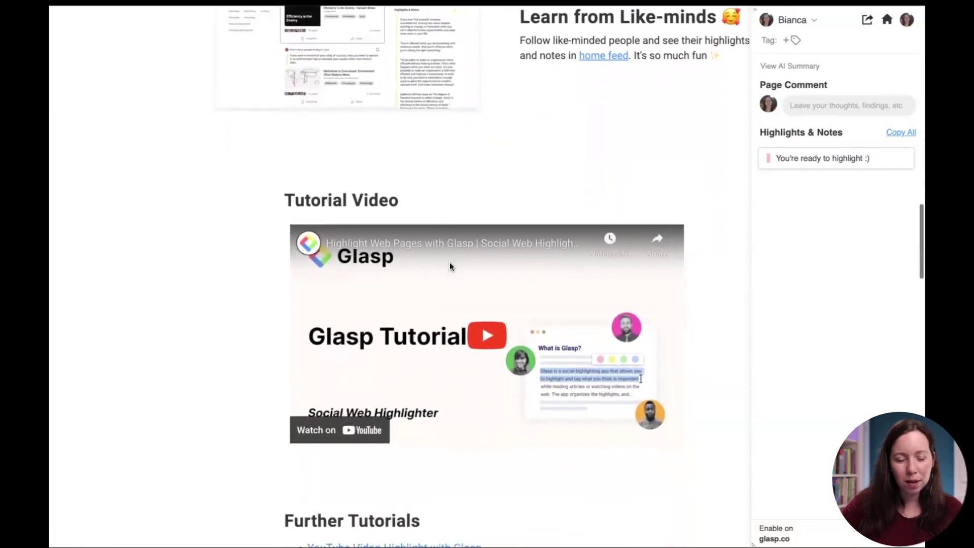
{"action": "scroll", "coordinate": [449, 264], "scroll_direction": "down", "scroll_amount": 2}
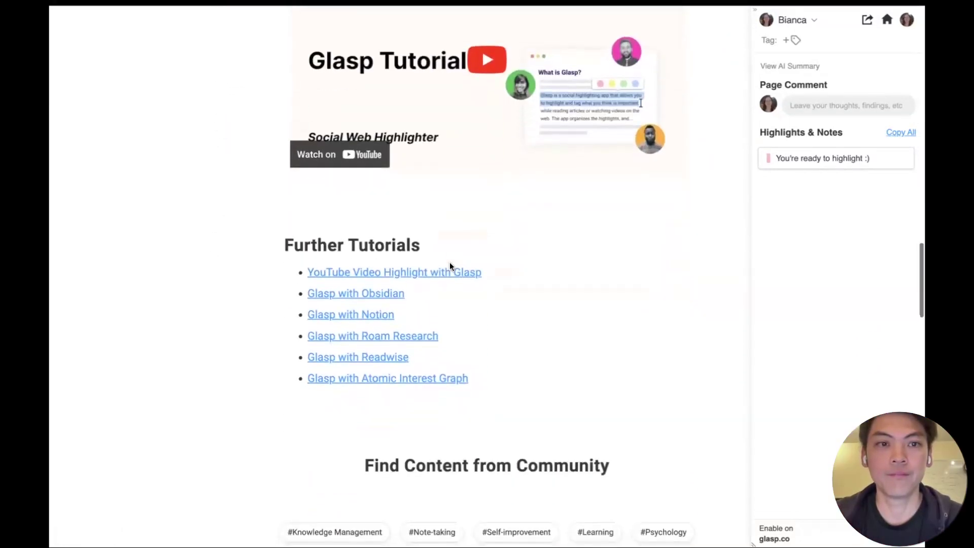
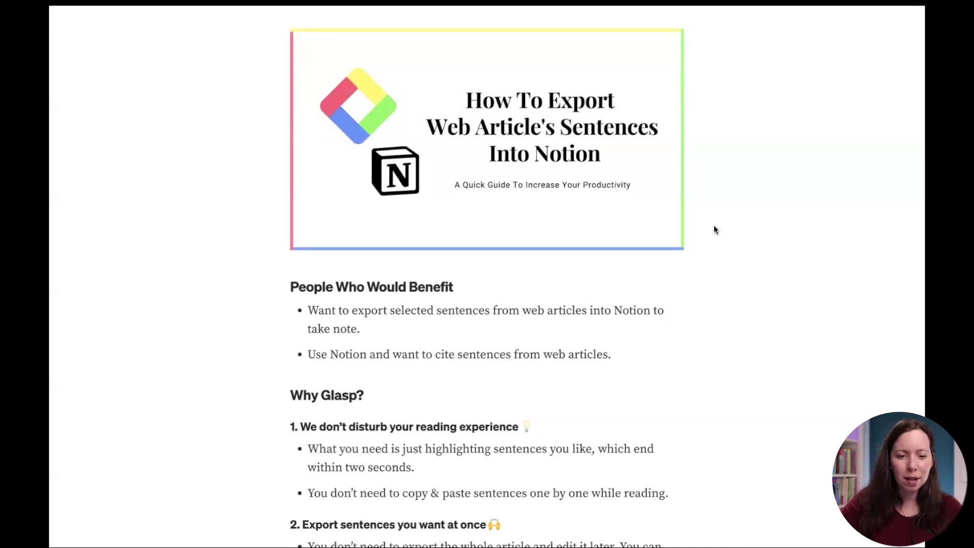
- In the Notion export article, highlight "Notion to" in pink in the first bullet under People Who Would Benefit
{"action": "scroll", "coordinate": [714, 230], "scroll_direction": "down", "scroll_amount": 3}
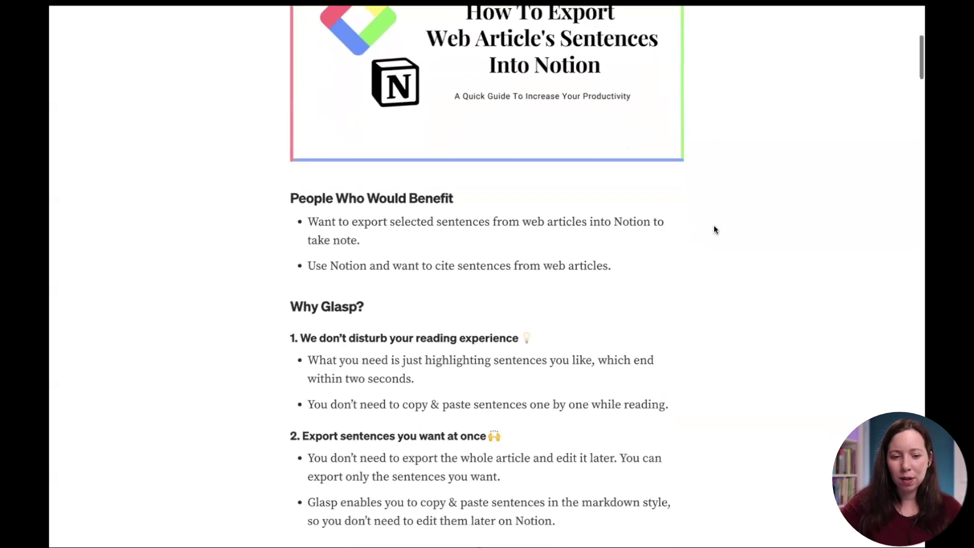
{"action": "scroll", "coordinate": [714, 230], "scroll_direction": "down", "scroll_amount": 1}
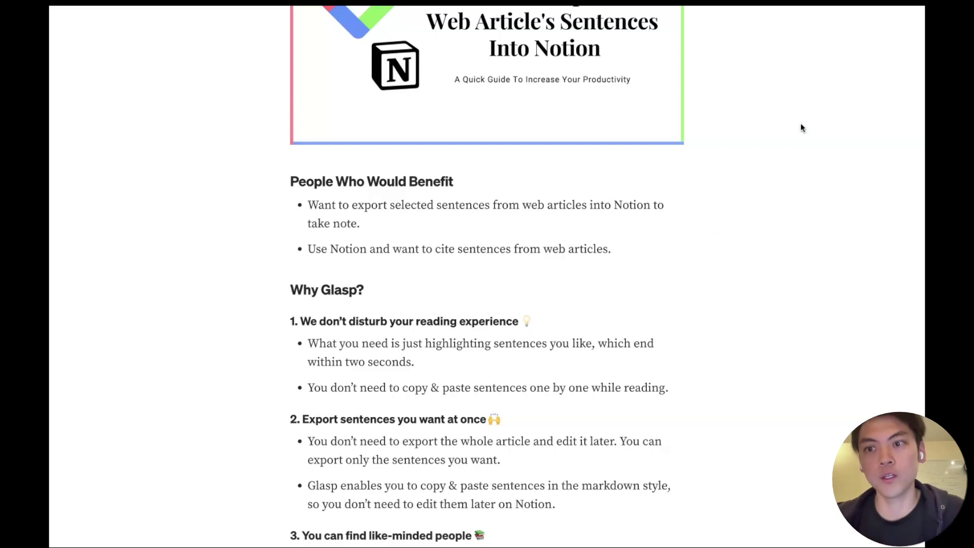
{"action": "left_click_drag", "start_coordinate": [667, 205], "coordinate": [615, 206]}
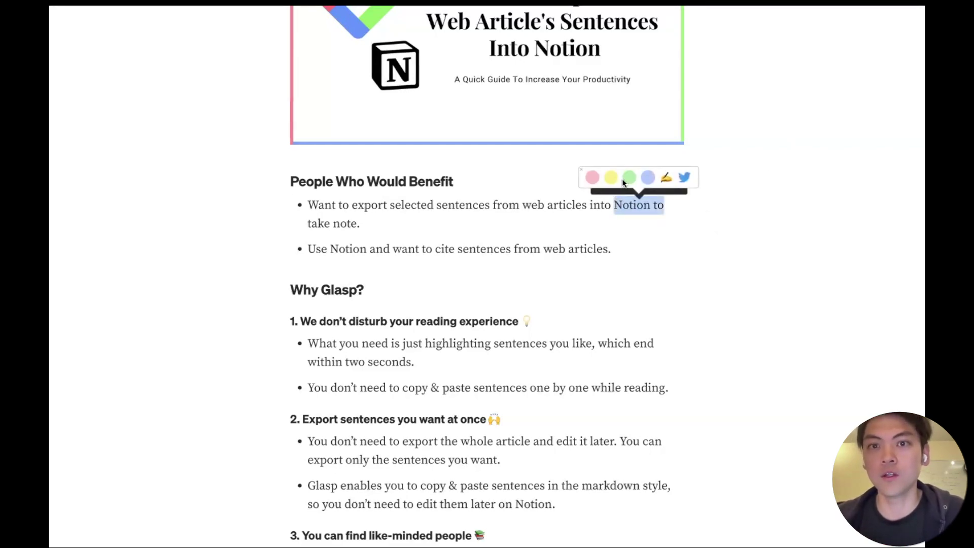
{"action": "left_click", "coordinate": [591, 178]}
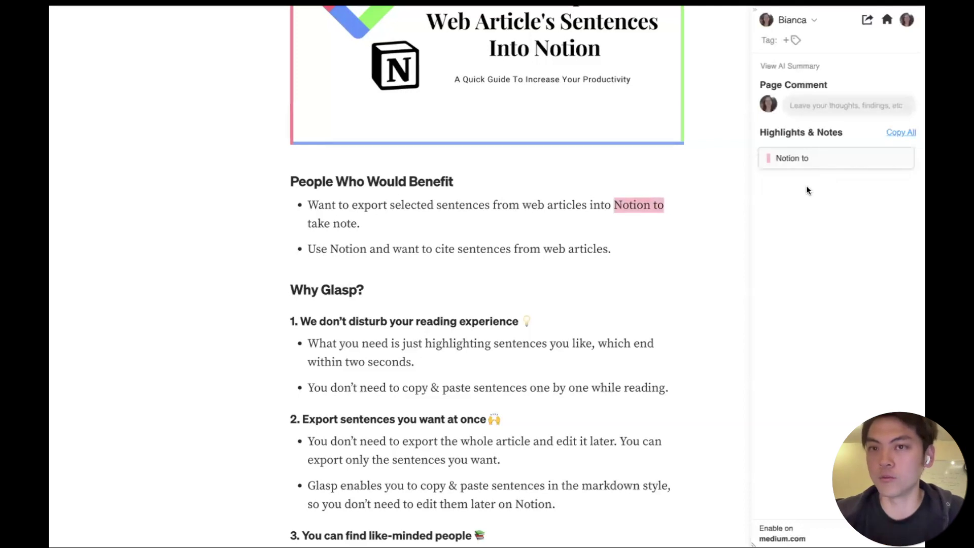
- View the options for the "Notion to" highlight, close them, and copy all of the article's highlights and notes
{"action": "mouse_move", "coordinate": [817, 162]}
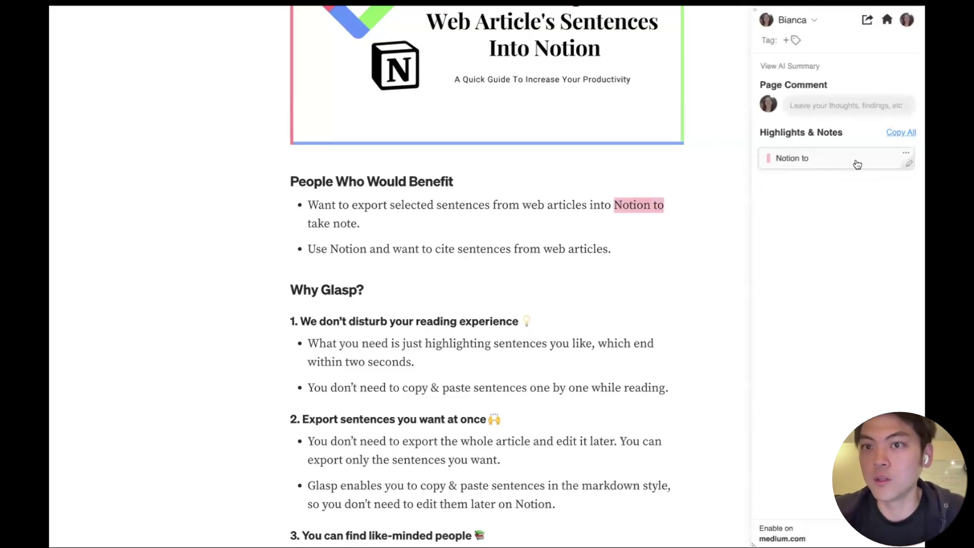
{"action": "left_click", "coordinate": [906, 155]}
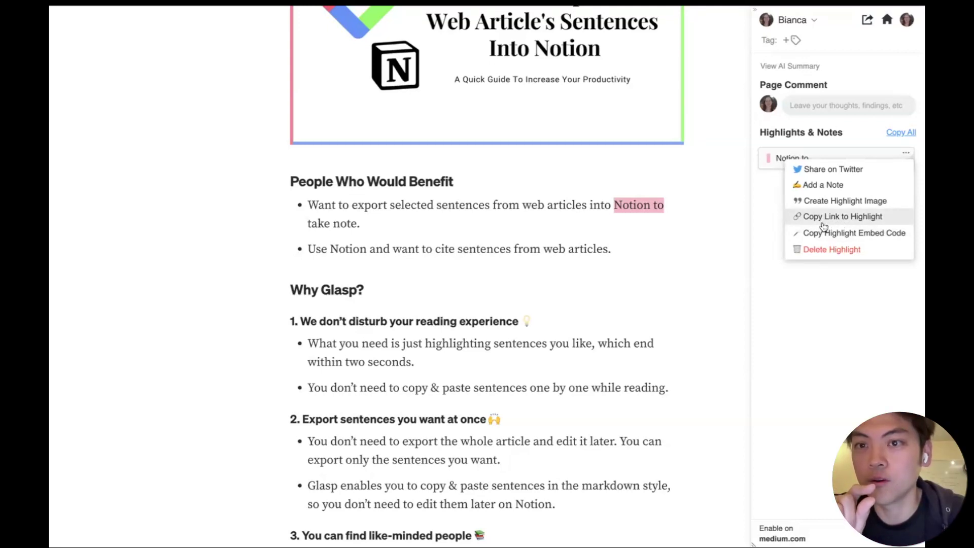
{"action": "left_click", "coordinate": [797, 224]}
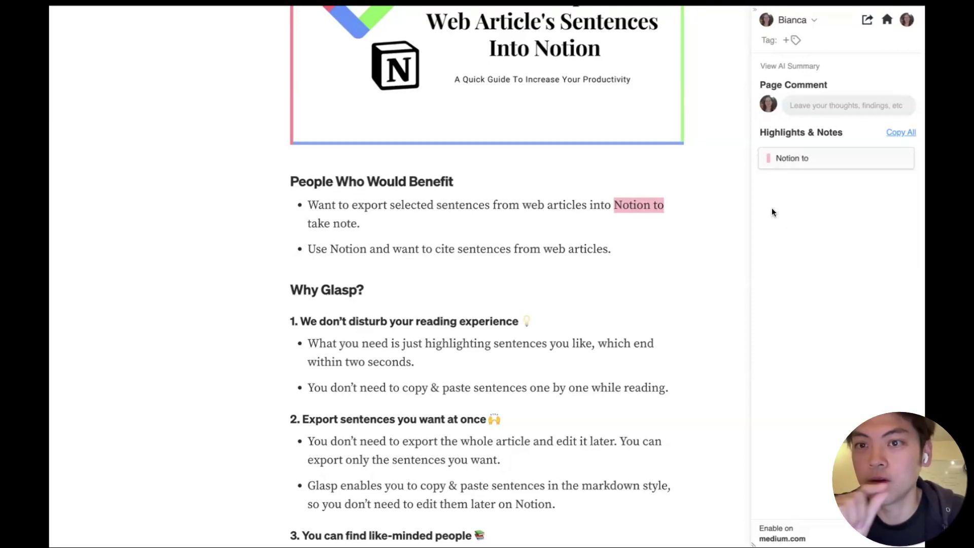
{"action": "left_click", "coordinate": [904, 134]}
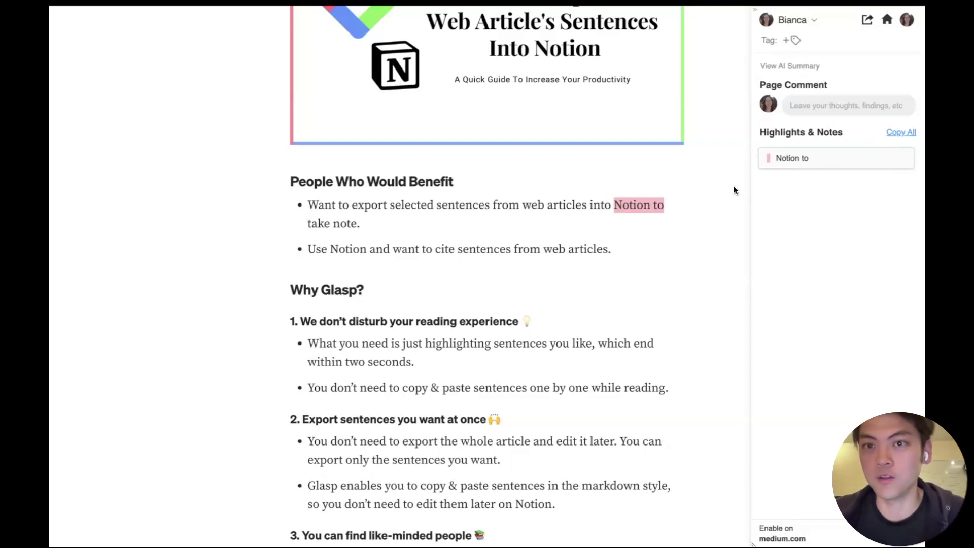
- Read through the article's People Who Would Benefit, Why Glasp? and Things Needed sections
{"action": "scroll", "coordinate": [686, 308], "scroll_direction": "down", "scroll_amount": 2}
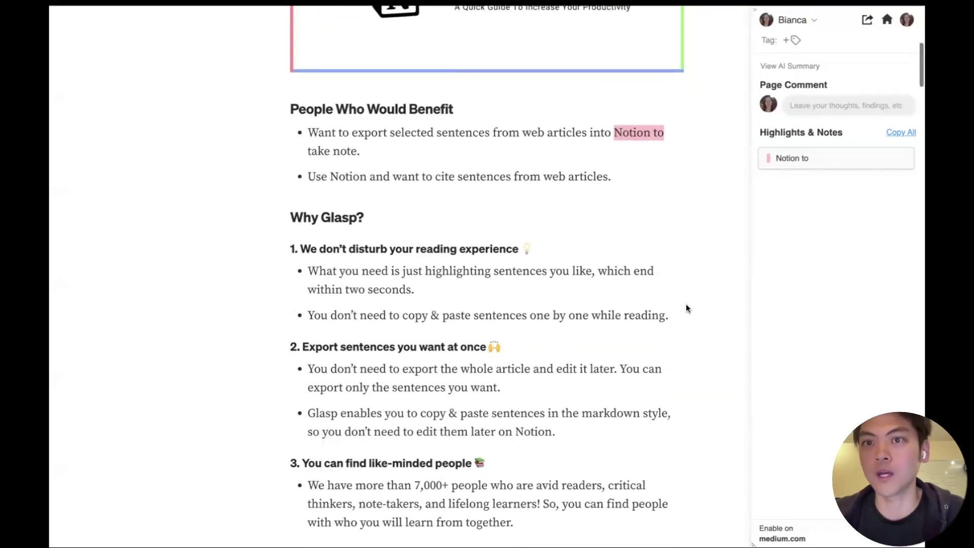
{"action": "scroll", "coordinate": [686, 308], "scroll_direction": "up", "scroll_amount": 1}
{"action": "scroll", "coordinate": [686, 308], "scroll_direction": "up", "scroll_amount": 7}
{"action": "scroll", "coordinate": [686, 308], "scroll_direction": "down", "scroll_amount": 10}
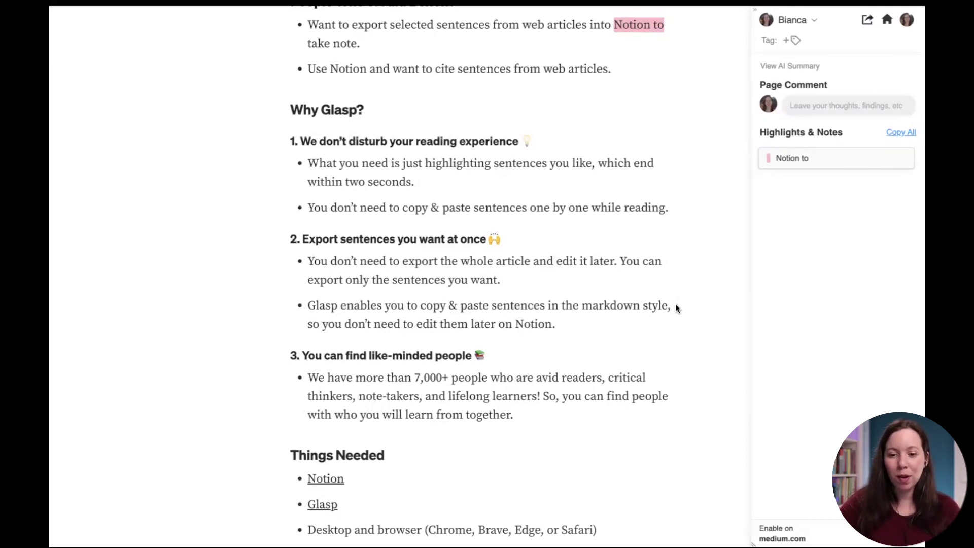
{"action": "scroll", "coordinate": [671, 274], "scroll_direction": "up", "scroll_amount": 6}
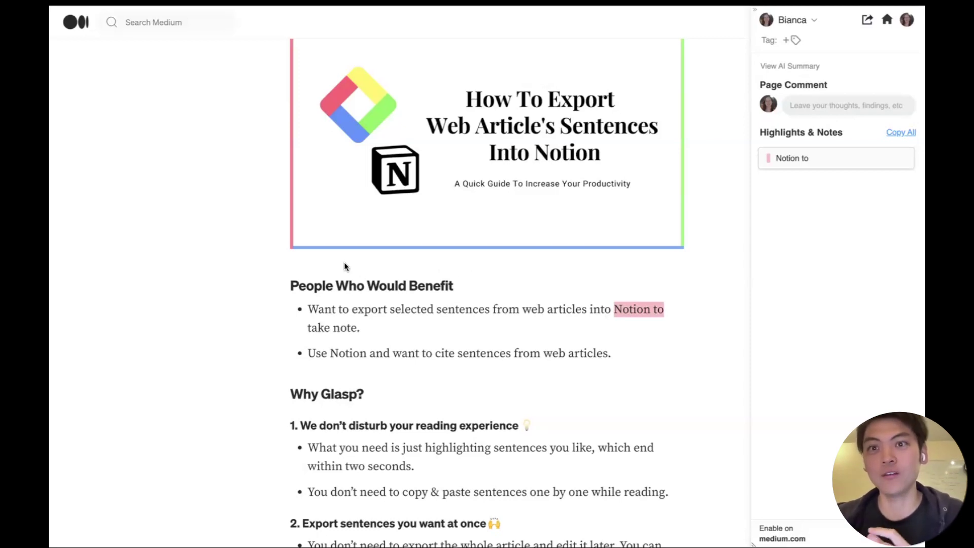
{"action": "scroll", "coordinate": [719, 330], "scroll_direction": "down", "scroll_amount": 3}
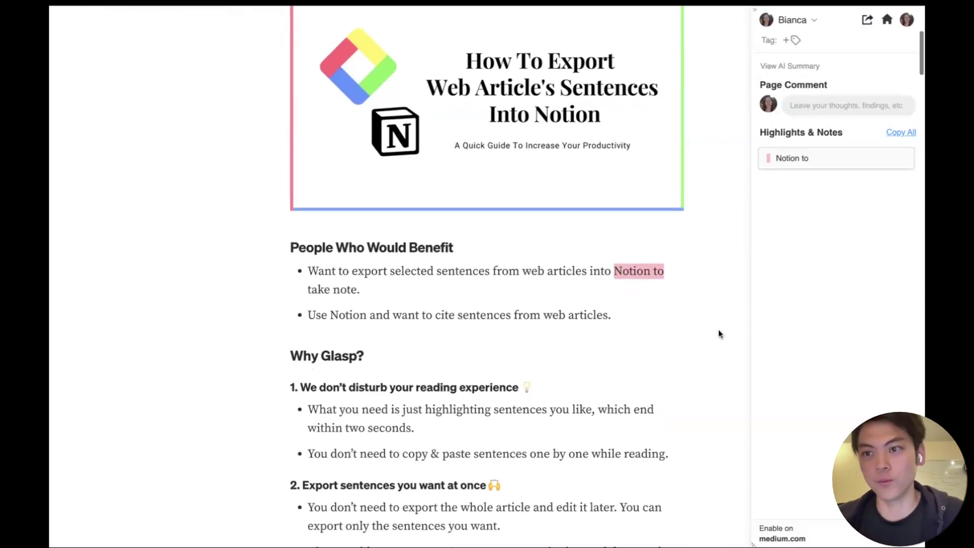
{"action": "scroll", "coordinate": [718, 334], "scroll_direction": "down", "scroll_amount": 2}
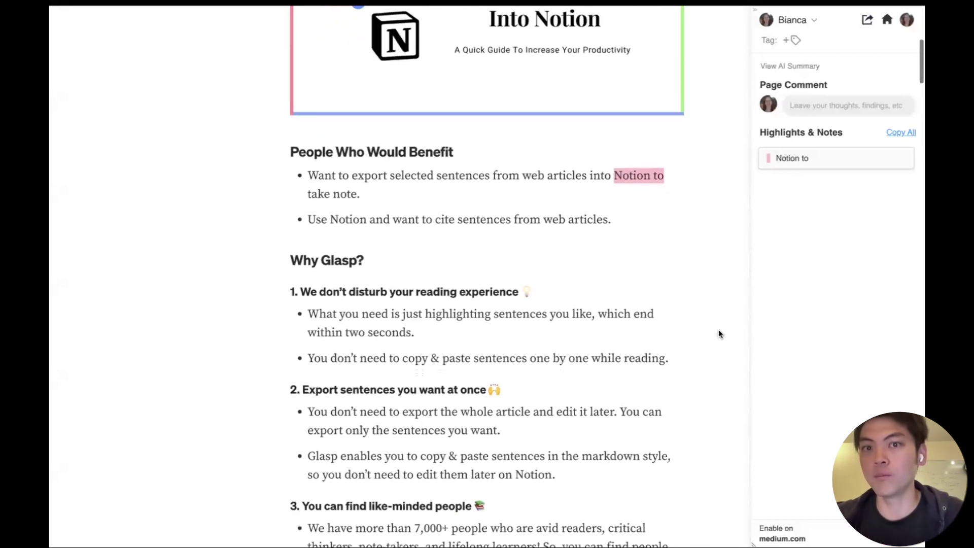
{"action": "scroll", "coordinate": [719, 331], "scroll_direction": "down", "scroll_amount": 2}
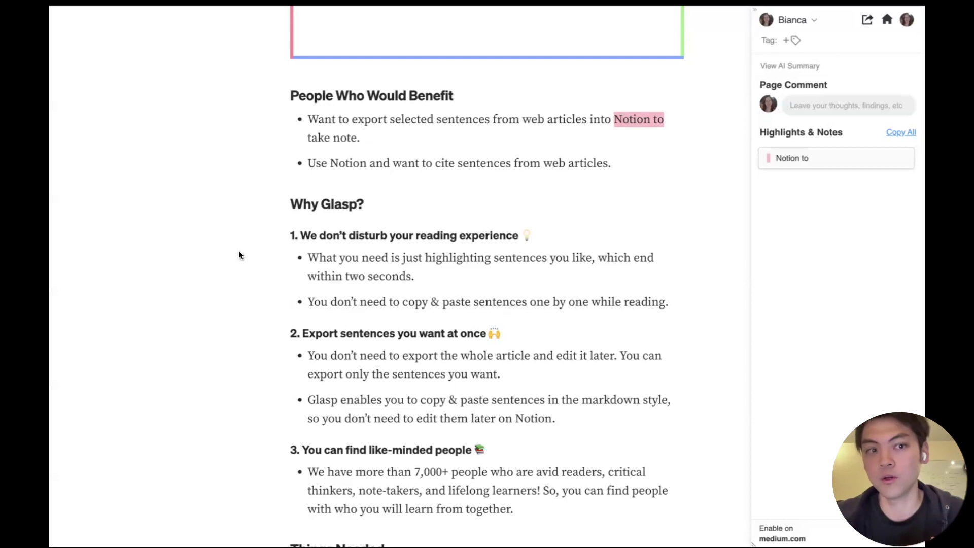
- Switch to Scrintal, leave the card links view of the open board, and open My Desk
{"action": "mouse_move", "coordinate": [52, 180]}
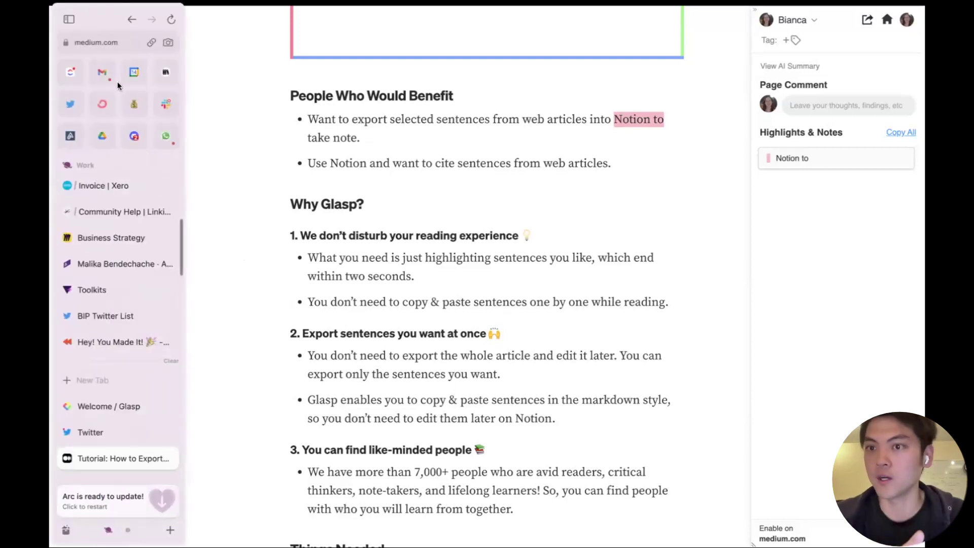
{"action": "scroll", "coordinate": [106, 186], "scroll_direction": "up", "scroll_amount": 5}
{"action": "left_click", "coordinate": [106, 186]}
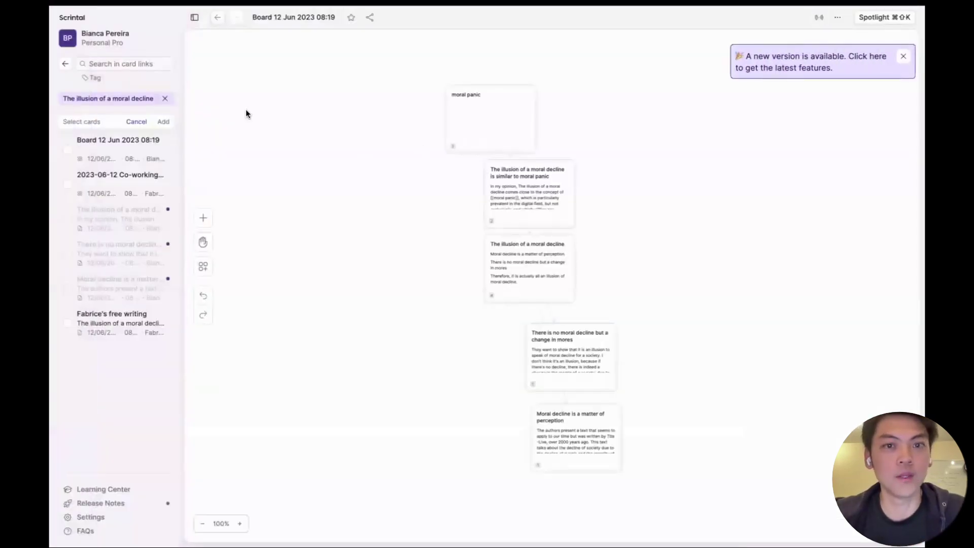
{"action": "left_click", "coordinate": [65, 64]}
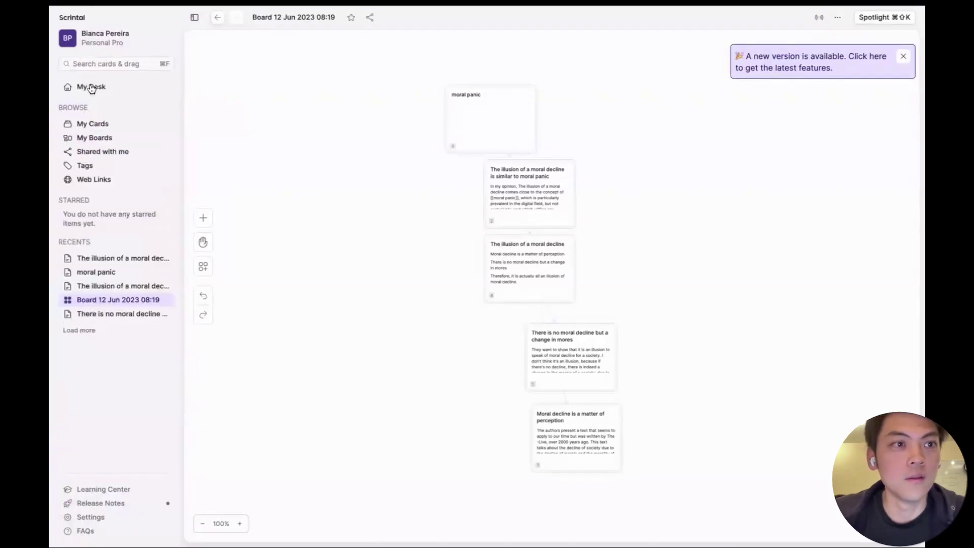
{"action": "left_click", "coordinate": [91, 87]}
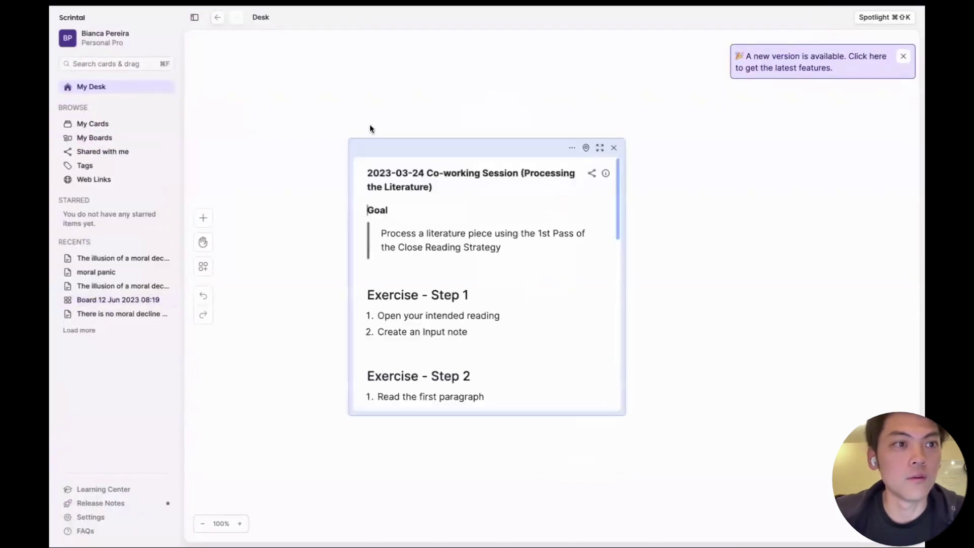
- Close the open co-working session card, create a new card on the desk, and paste the copied article highlights into it
{"action": "left_click", "coordinate": [613, 149]}
{"action": "double_click", "coordinate": [398, 199]}
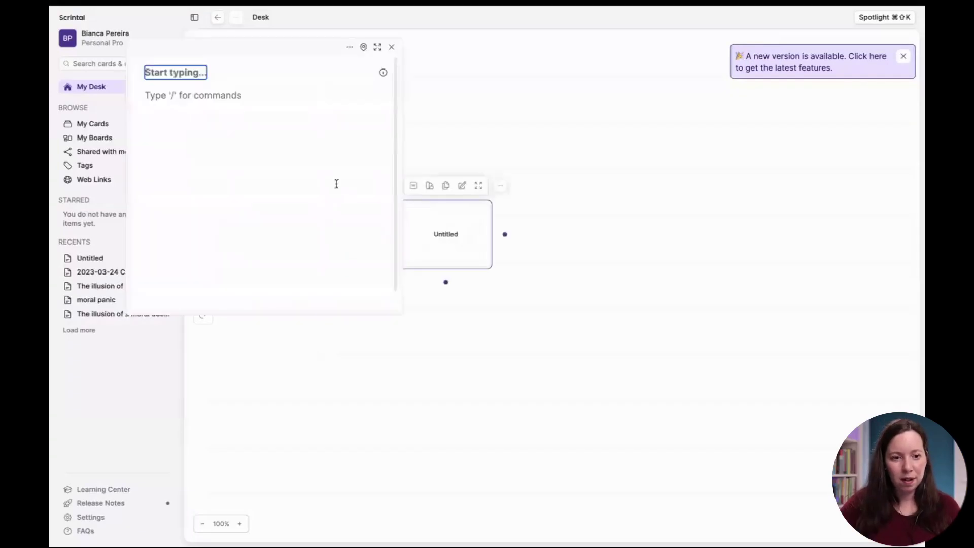
{"action": "type", "text": "# Tutorial: How to Export Web Article’s Sentences into Notion ![](https://miro.medium.com/v2/resize:fit:1200/1*0dy2pifKv7u-Du5vEgG5Hw.png) ### Metadata - Title: Tutorial: How to Export Web Article’s Sentences into Notion - URL: https://medium.com/glasp/tutorial-how-to-export-web-articles-sentences-into-notion-907571bd5050 ### Highlights & Notes - Notion to"}
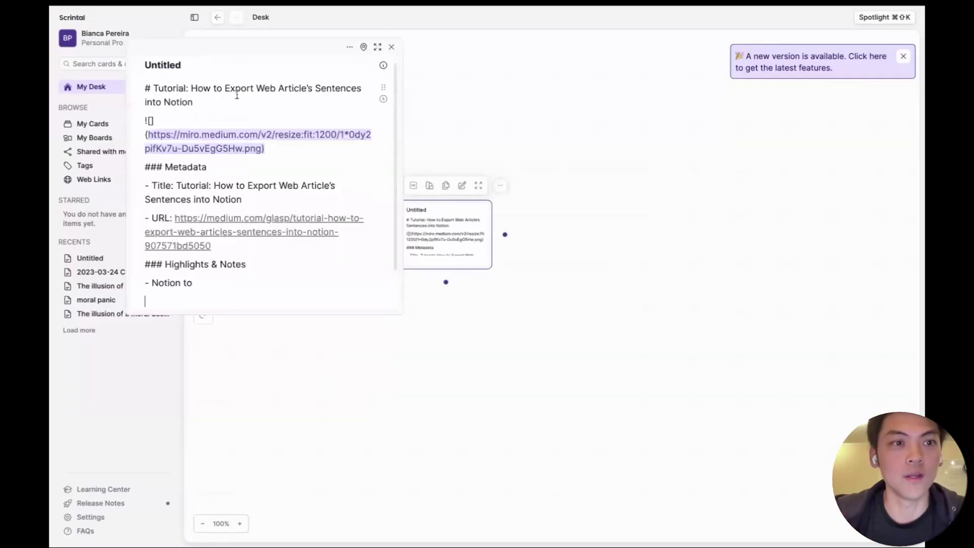
- Examine the pasted title, image link and Metadata heading in the new card, moving the card clear of the sidebar
{"action": "left_click_drag", "start_coordinate": [212, 98], "coordinate": [153, 92]}
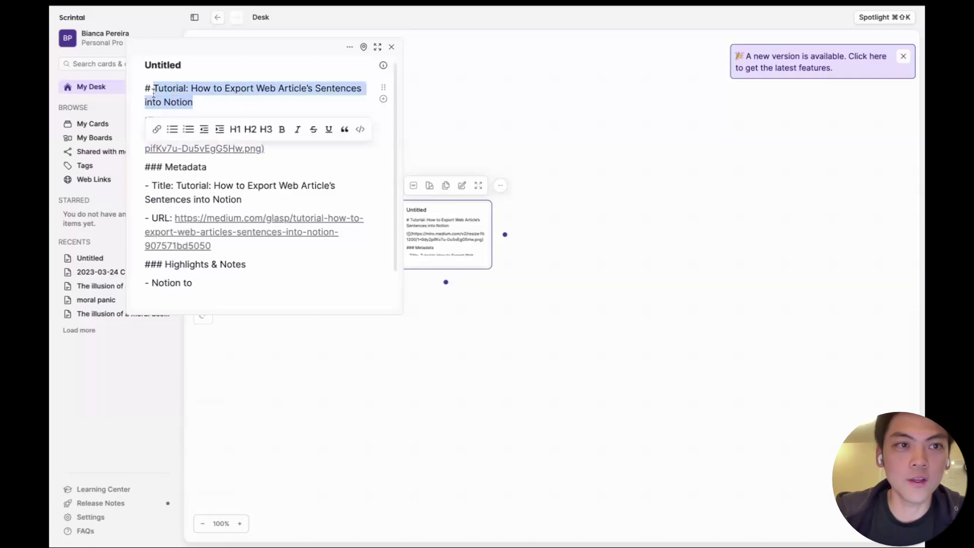
{"action": "left_click", "coordinate": [213, 100]}
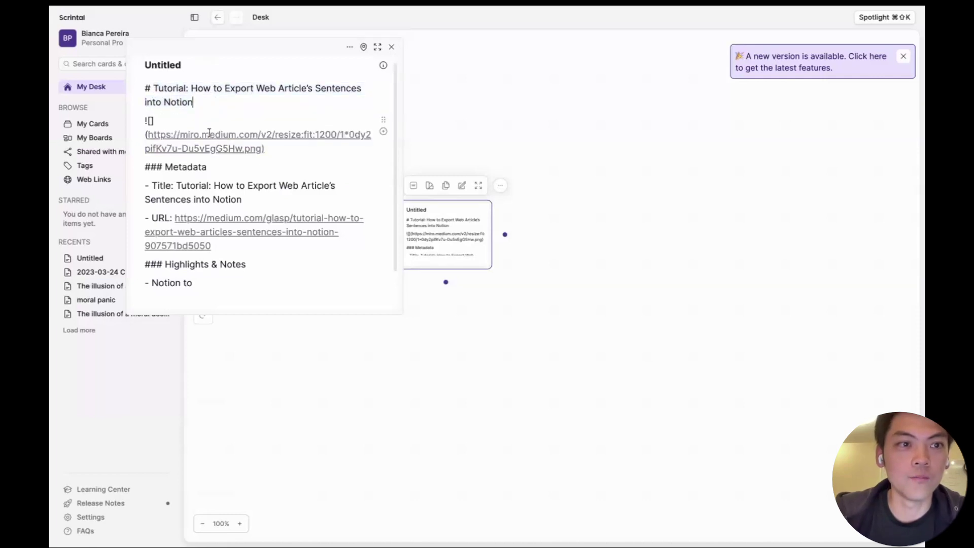
{"action": "left_click", "coordinate": [245, 163]}
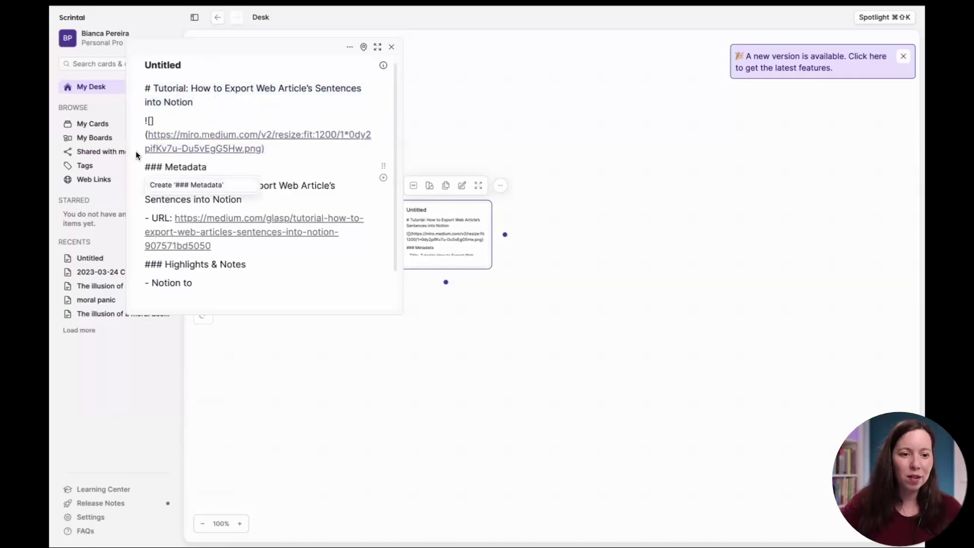
{"action": "left_click", "coordinate": [314, 152]}
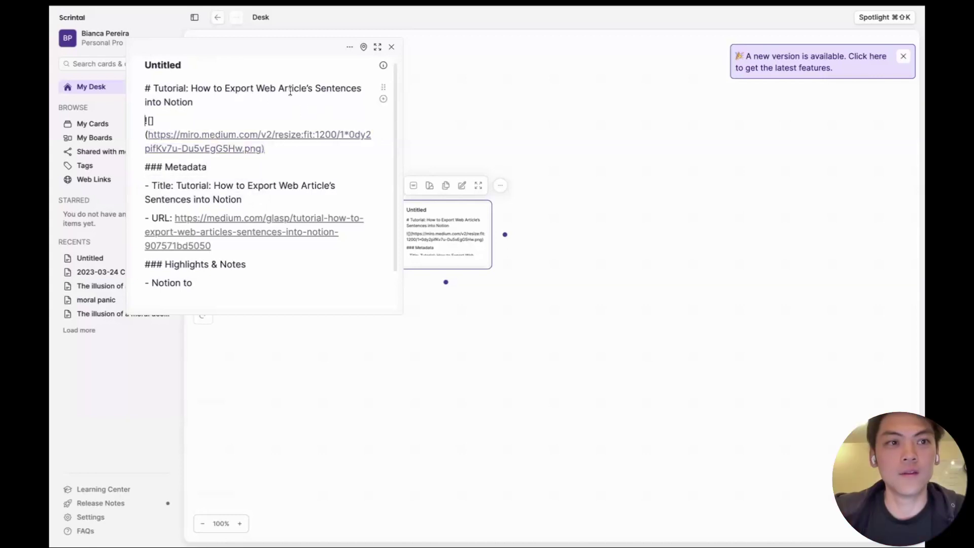
{"action": "left_click_drag", "start_coordinate": [250, 55], "coordinate": [357, 54]}
{"action": "left_click", "coordinate": [330, 139]}
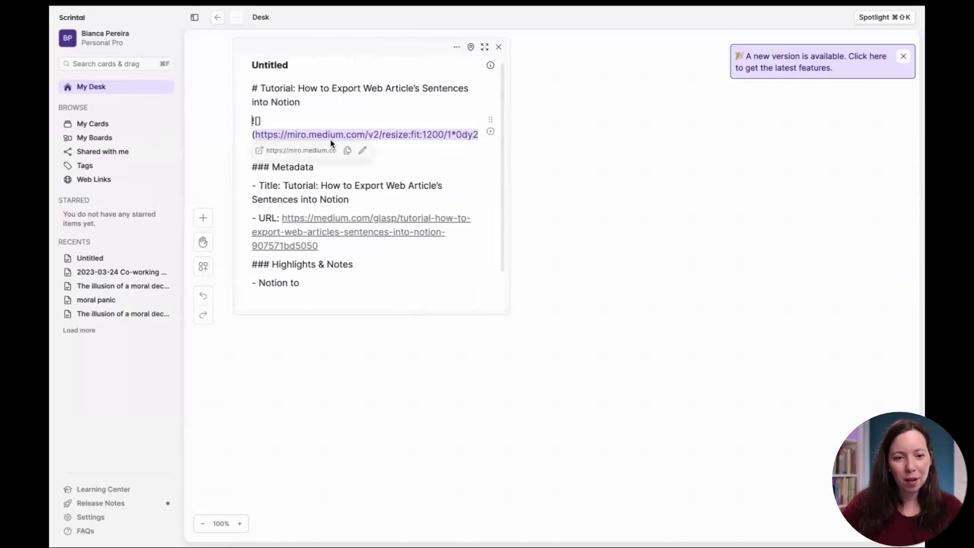
{"action": "left_click", "coordinate": [343, 167]}
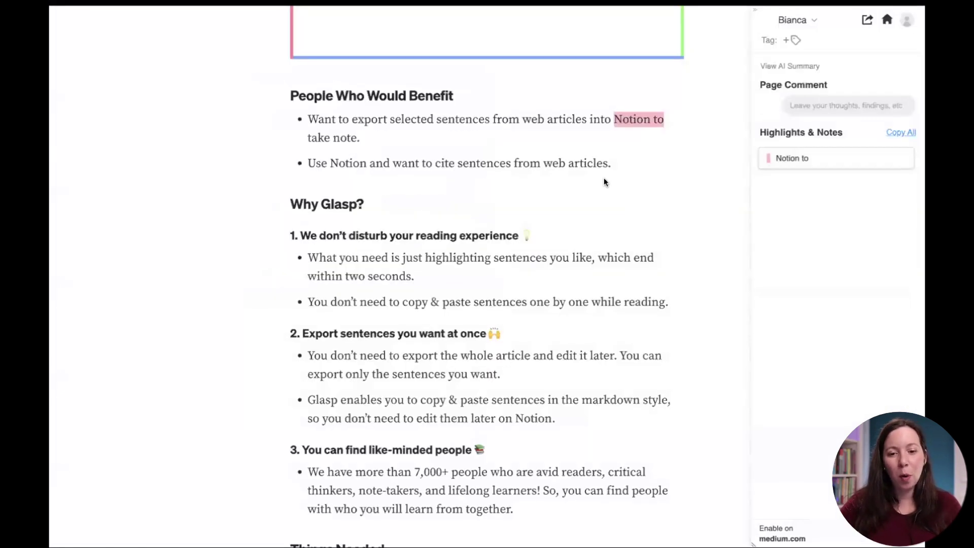
- Return to the Notion export article and open the account's own Glasp highlights dashboard from its highlights sidebar
{"action": "scroll", "coordinate": [667, 223], "scroll_direction": "up", "scroll_amount": 8}
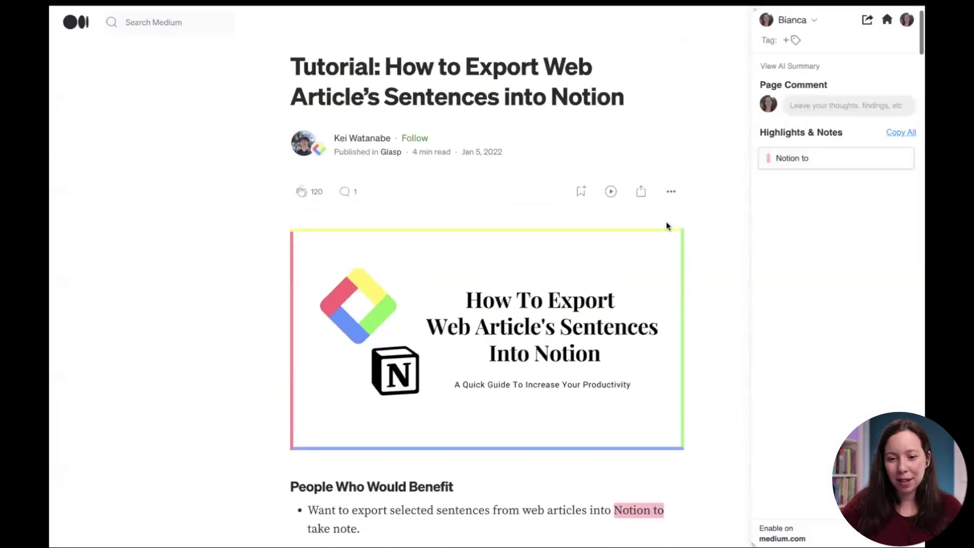
{"action": "mouse_move", "coordinate": [839, 157]}
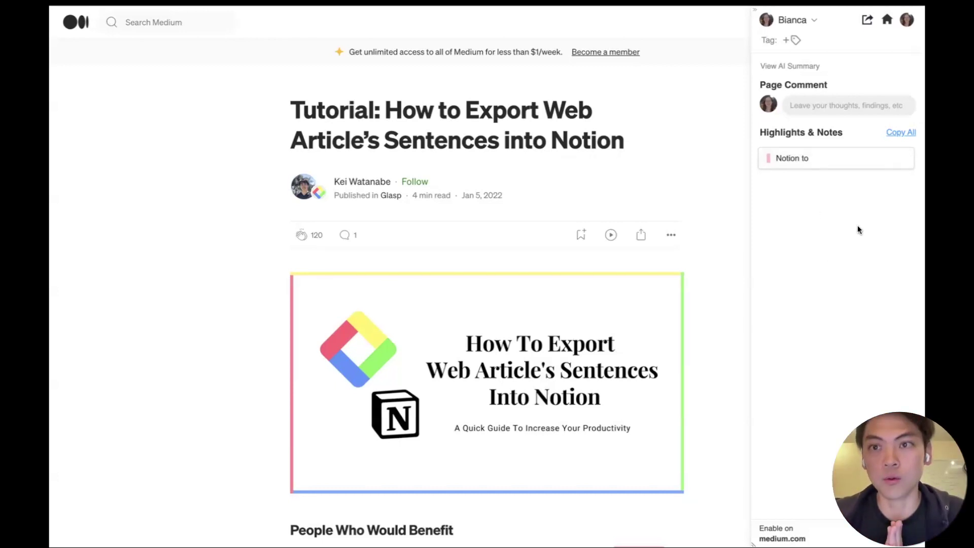
{"action": "left_click", "coordinate": [906, 20]}
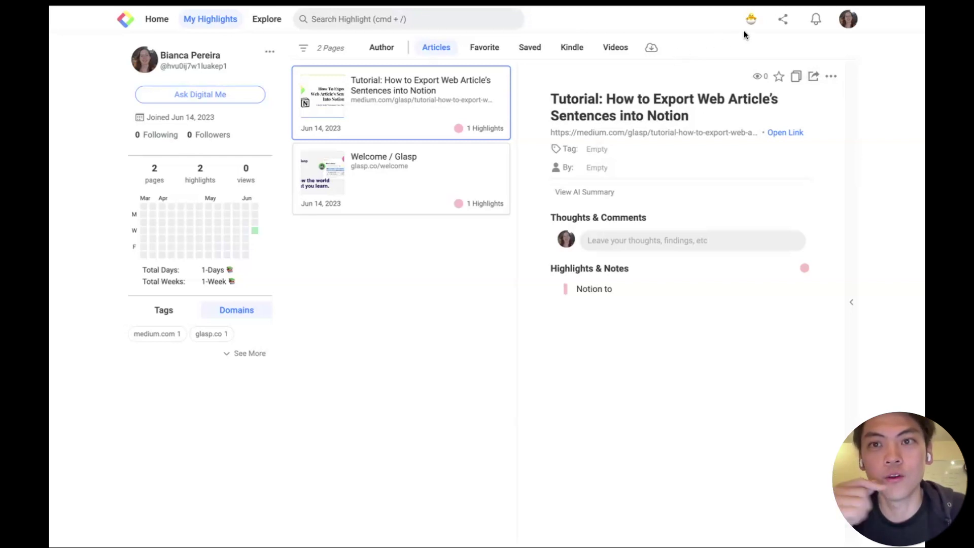
- Download the saved highlights from the dashboard as an HTML file and as a Markdown file
{"action": "left_click", "coordinate": [651, 49]}
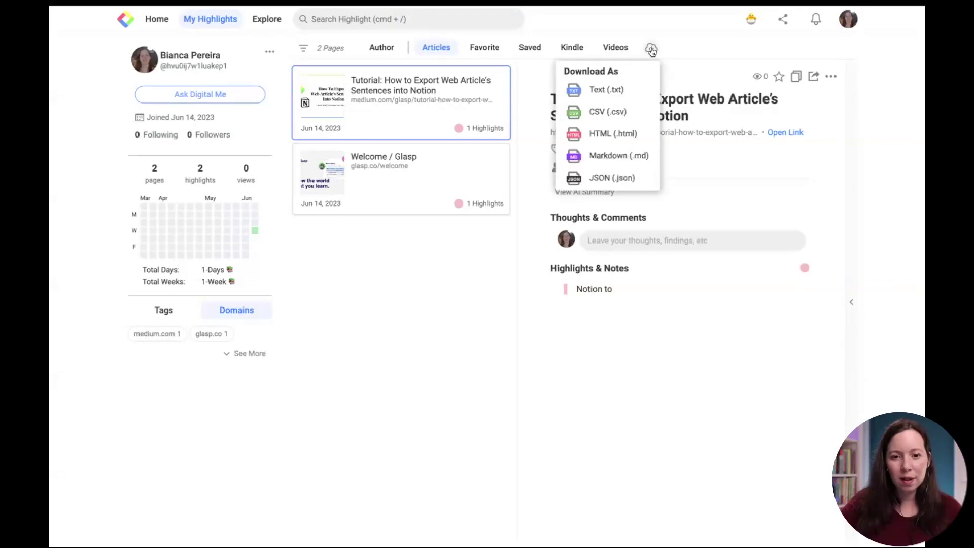
{"action": "left_click", "coordinate": [616, 135]}
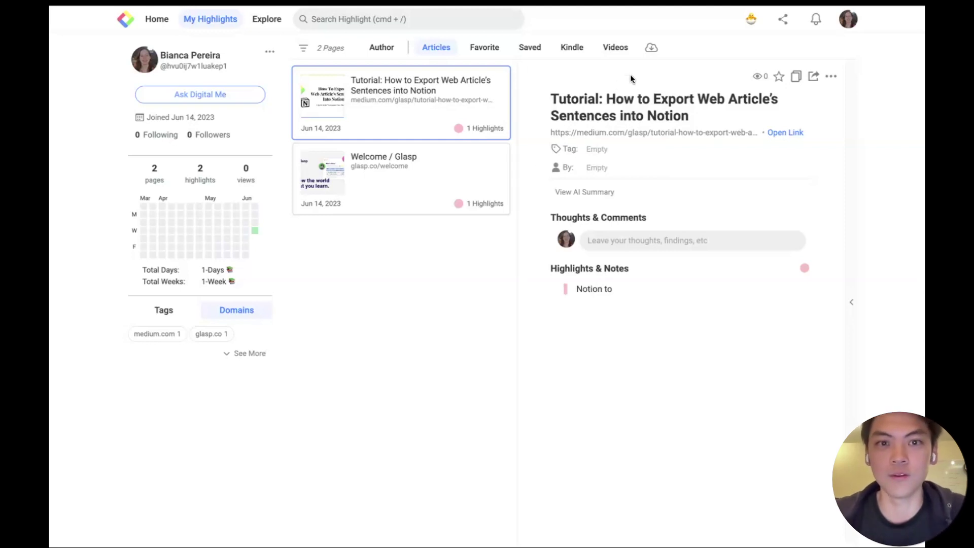
{"action": "left_click", "coordinate": [651, 48]}
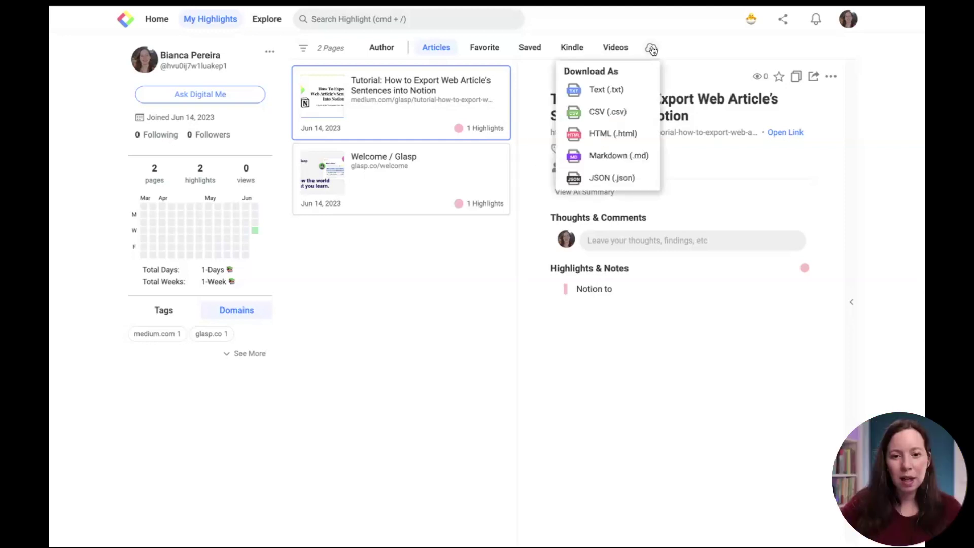
{"action": "left_click", "coordinate": [607, 136]}
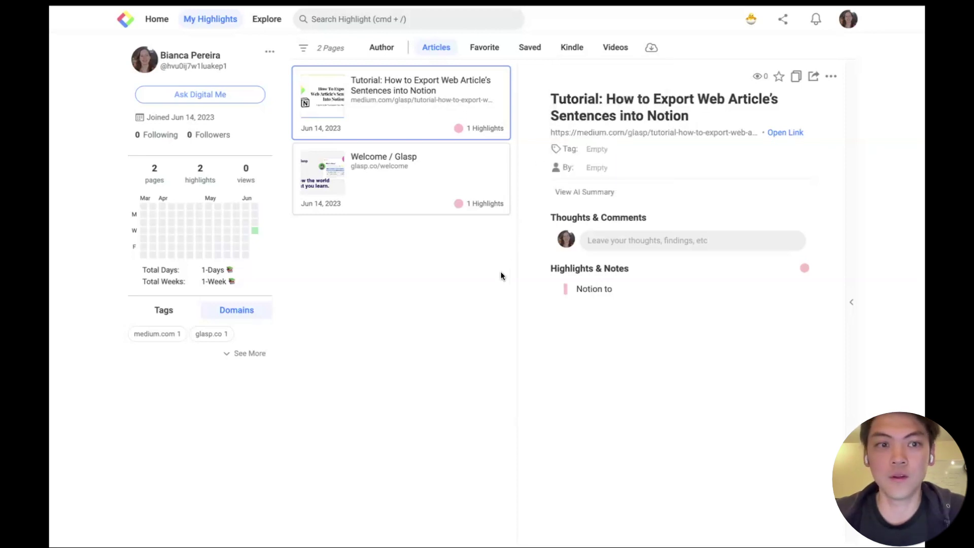
{"action": "left_click", "coordinate": [653, 48]}
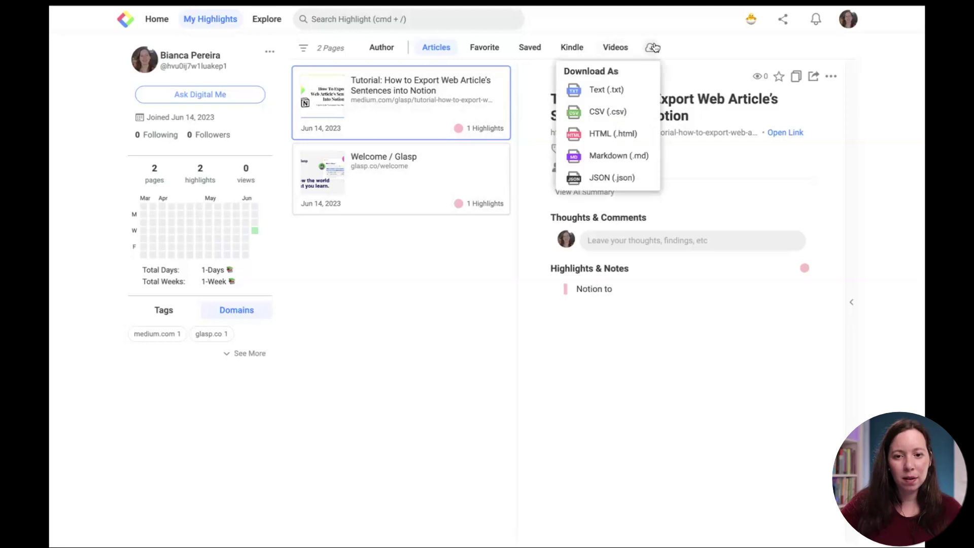
{"action": "left_click", "coordinate": [600, 140]}
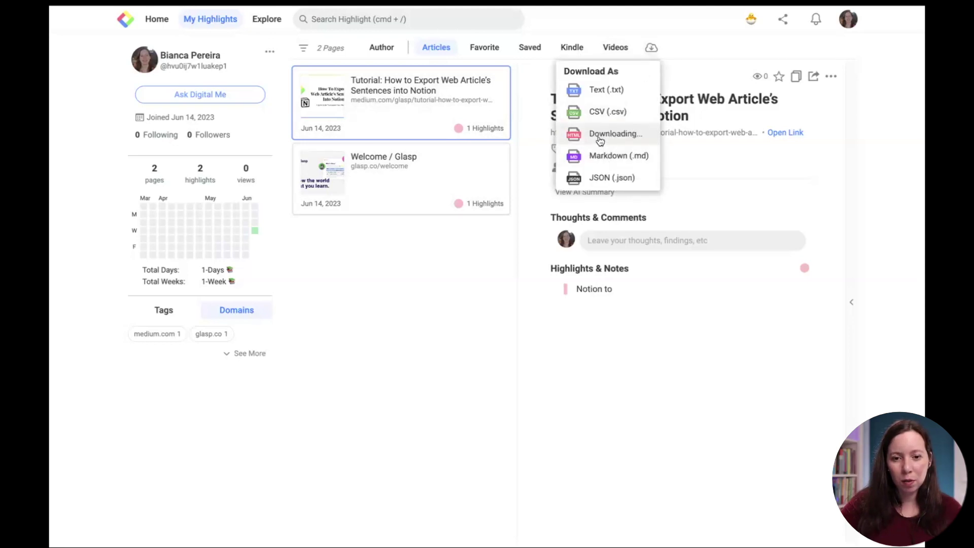
{"action": "left_click", "coordinate": [654, 47]}
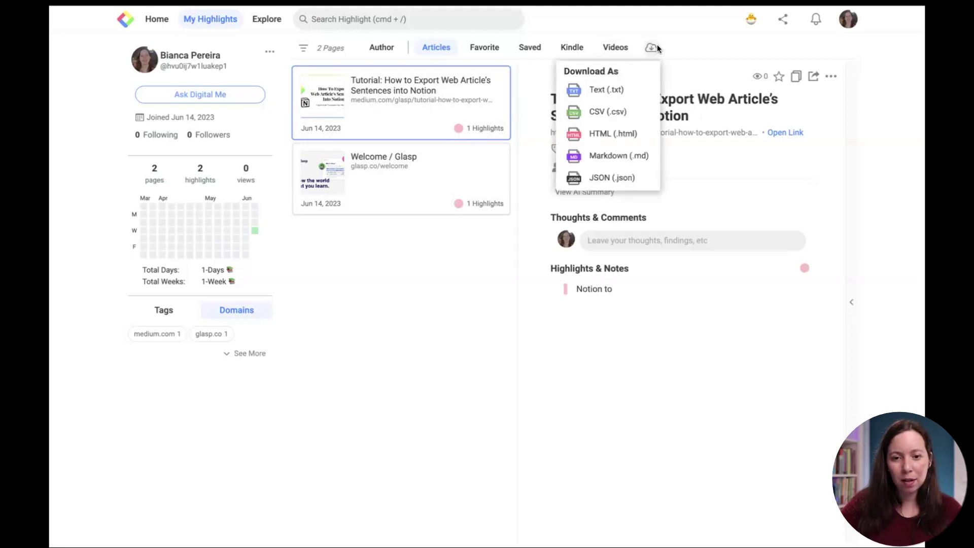
{"action": "left_click", "coordinate": [588, 155]}
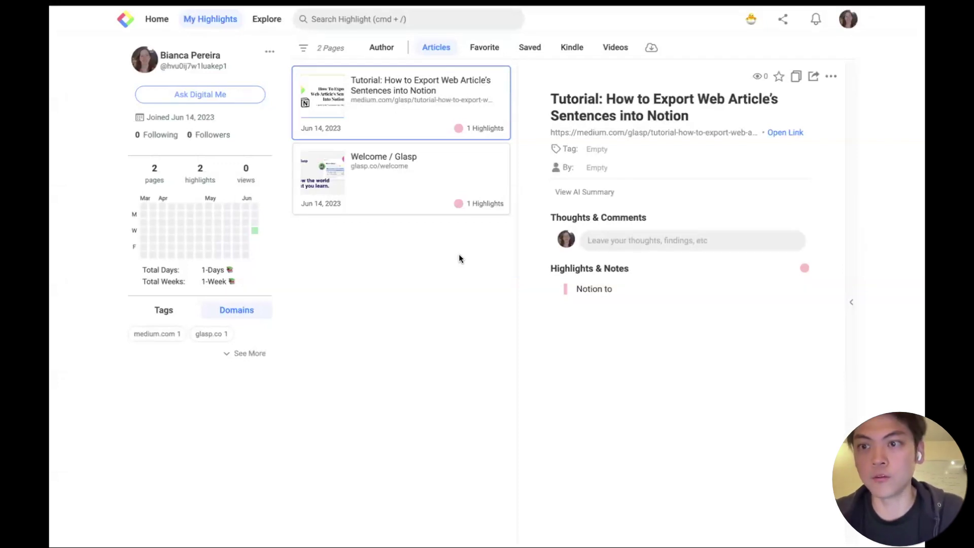
- Open Google Scholar in a new tab and search it for note-taking
{"action": "key", "text": "super+t"}
{"action": "type", "text": "s"}
{"action": "key", "text": "Return"}
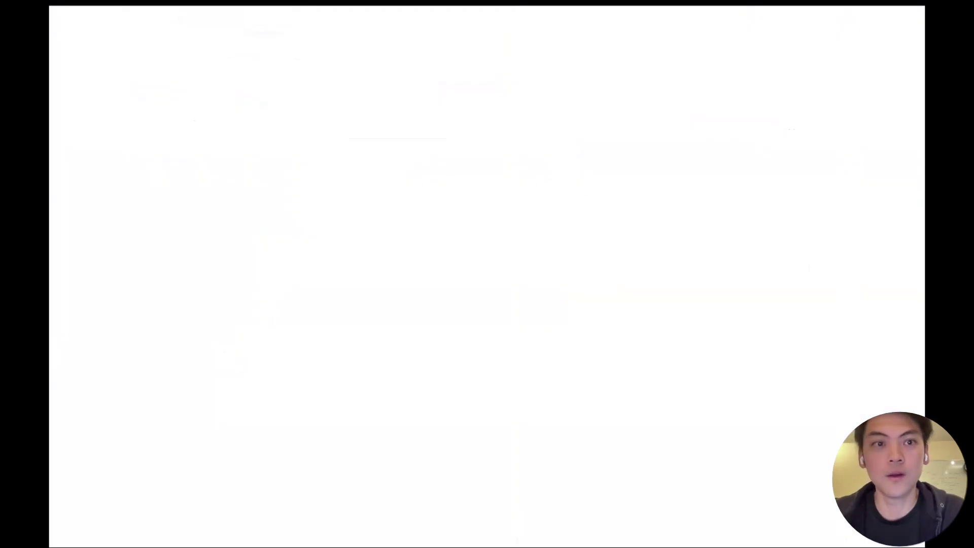
{"action": "left_click", "coordinate": [475, 149]}
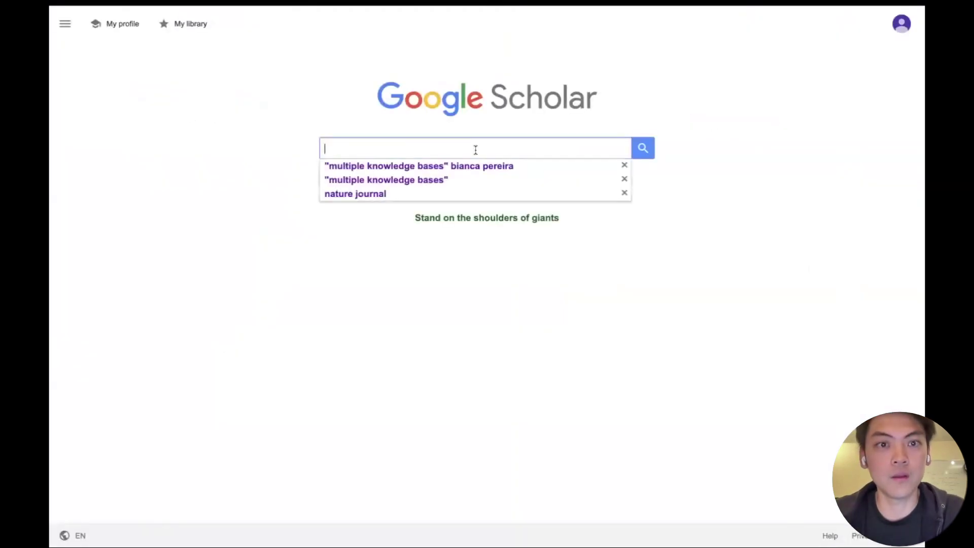
{"action": "type", "text": "note-taking"}
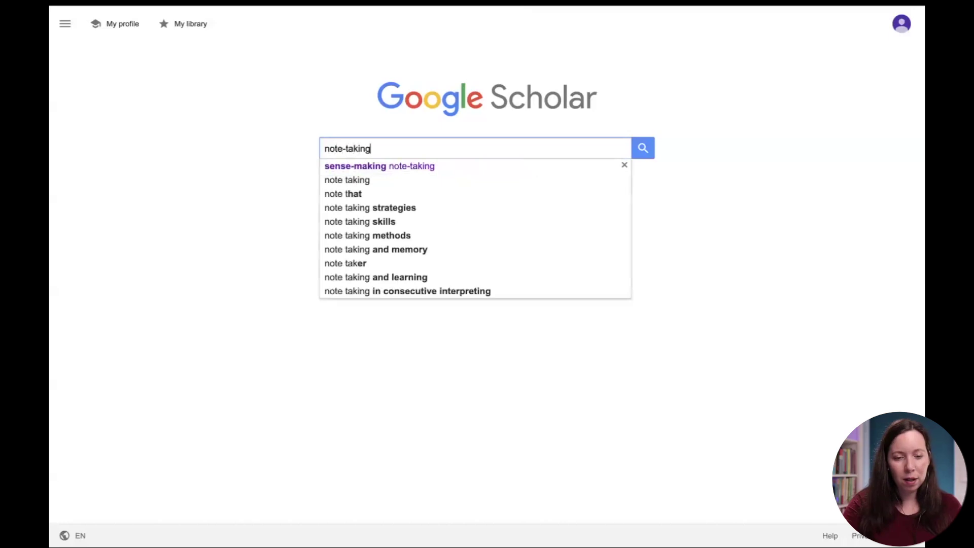
{"action": "key", "text": "Return"}
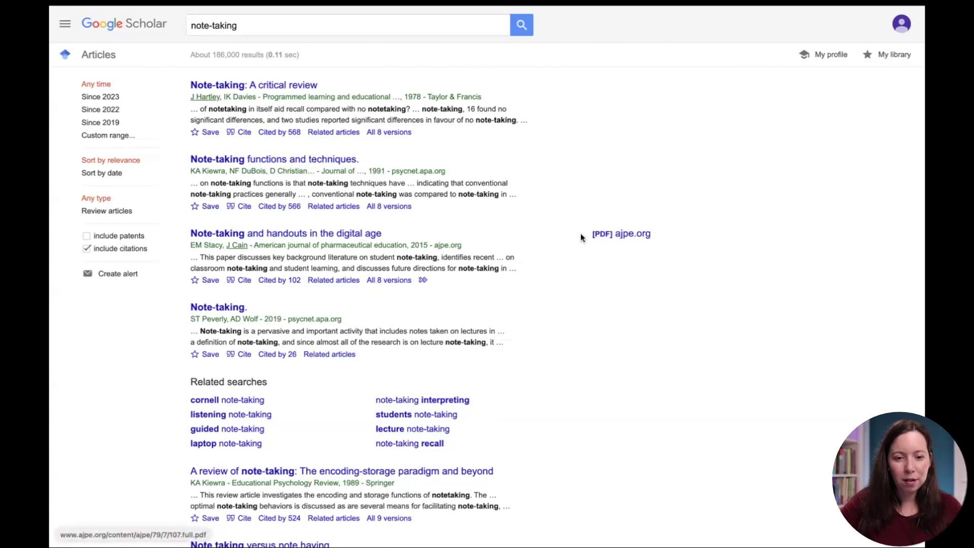
- Open the psu.edu PDF of "Cognitive effort during note taking" and select the first sentence of its page 2 summary
{"action": "scroll", "coordinate": [572, 259], "scroll_direction": "down", "scroll_amount": 5}
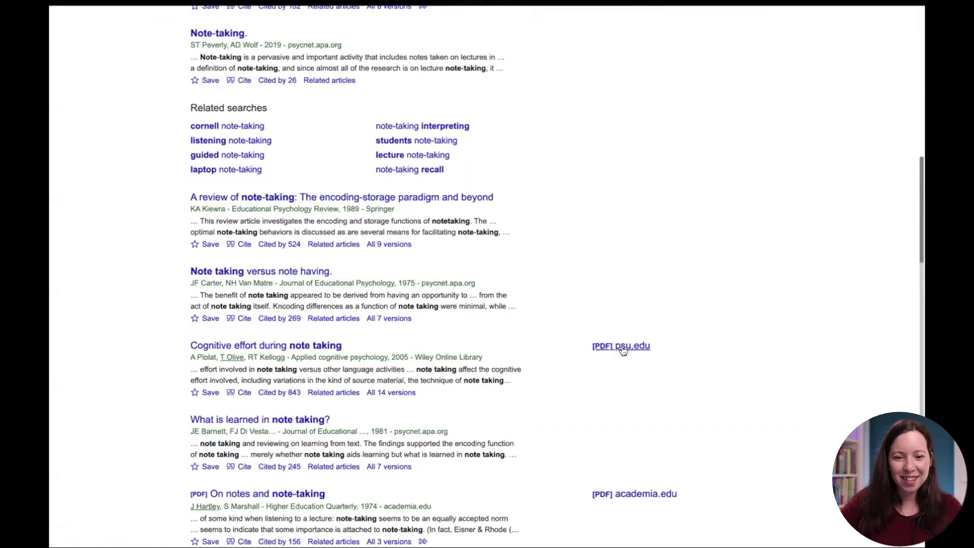
{"action": "left_click", "coordinate": [623, 351]}
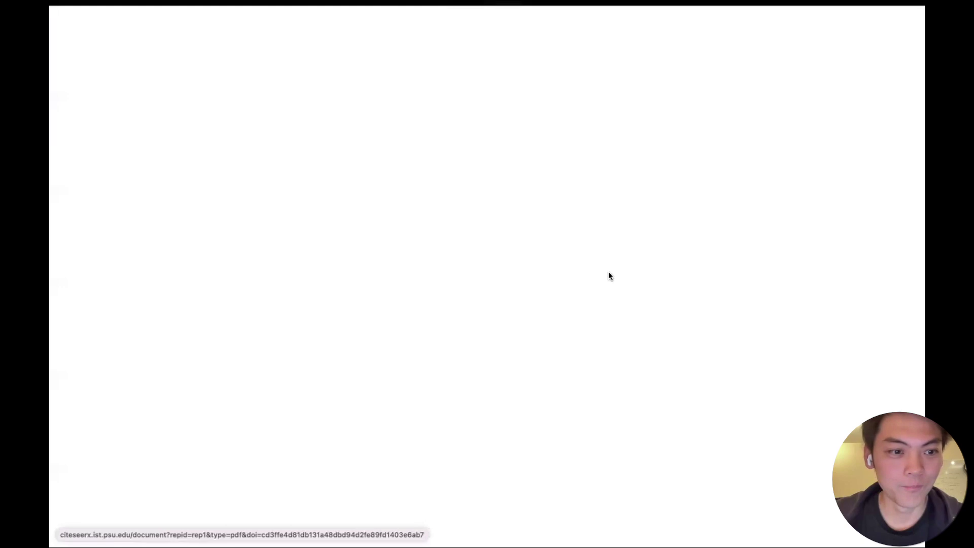
{"action": "scroll", "coordinate": [515, 203], "scroll_direction": "down", "scroll_amount": 10}
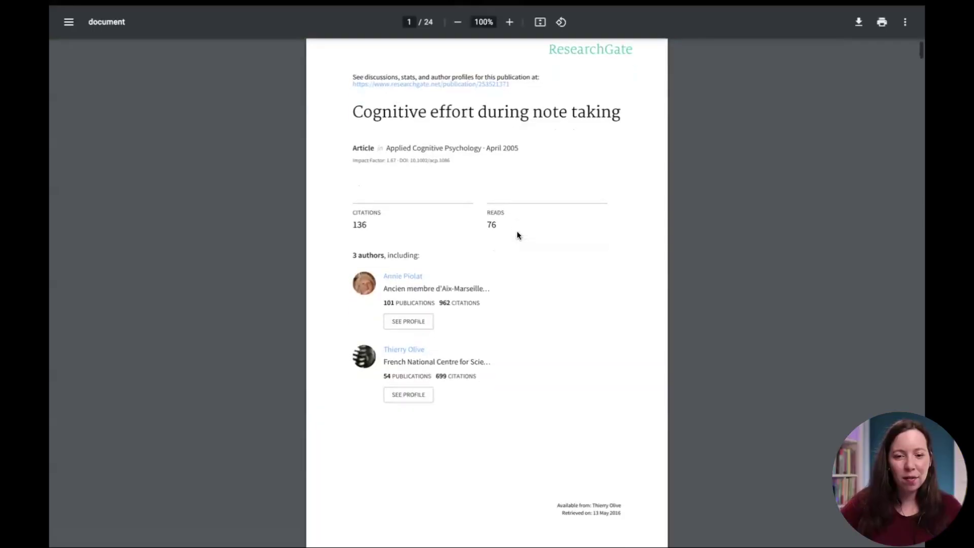
{"action": "scroll", "coordinate": [519, 225], "scroll_direction": "up", "scroll_amount": 1}
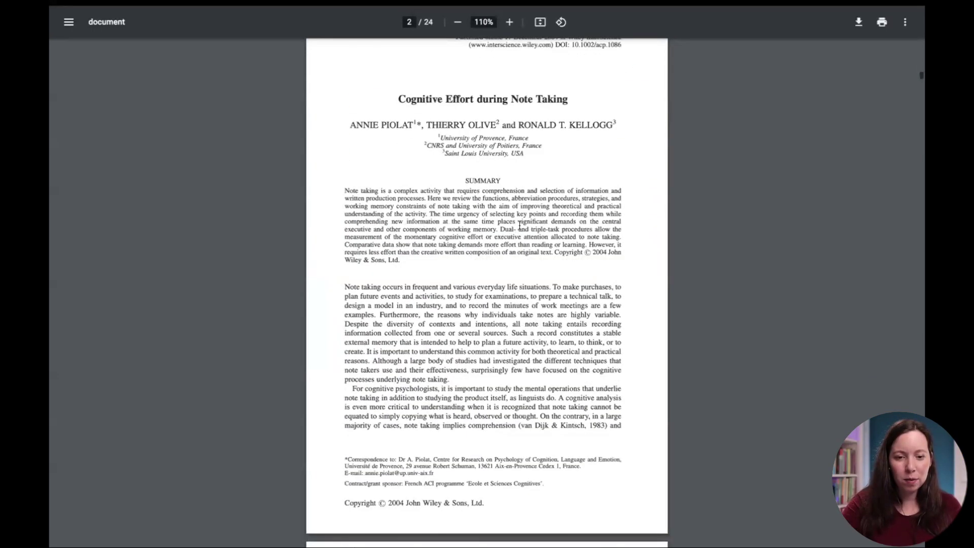
{"action": "scroll", "coordinate": [519, 225], "scroll_direction": "up", "scroll_amount": 3}
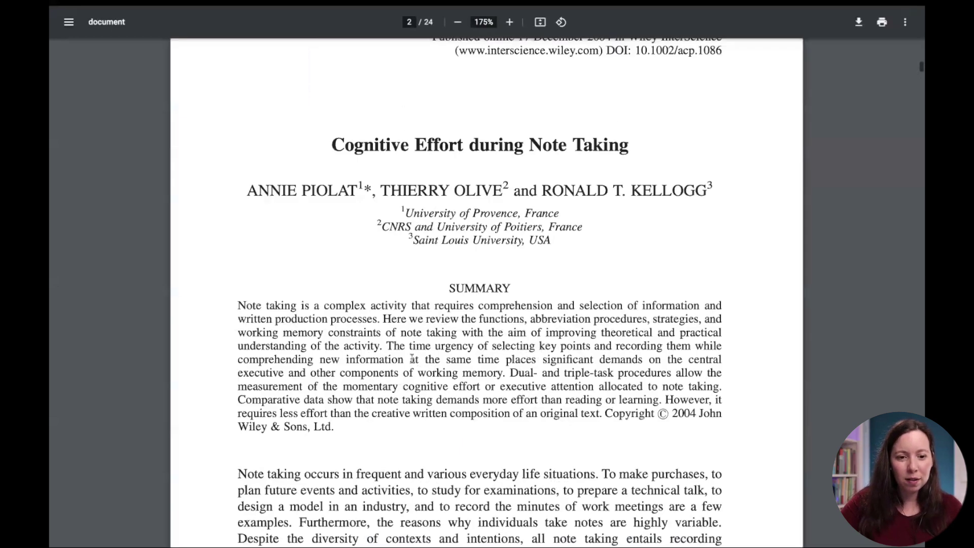
{"action": "scroll", "coordinate": [236, 188], "scroll_direction": "down", "scroll_amount": 2}
{"action": "scroll", "coordinate": [237, 171], "scroll_direction": "down", "scroll_amount": 1}
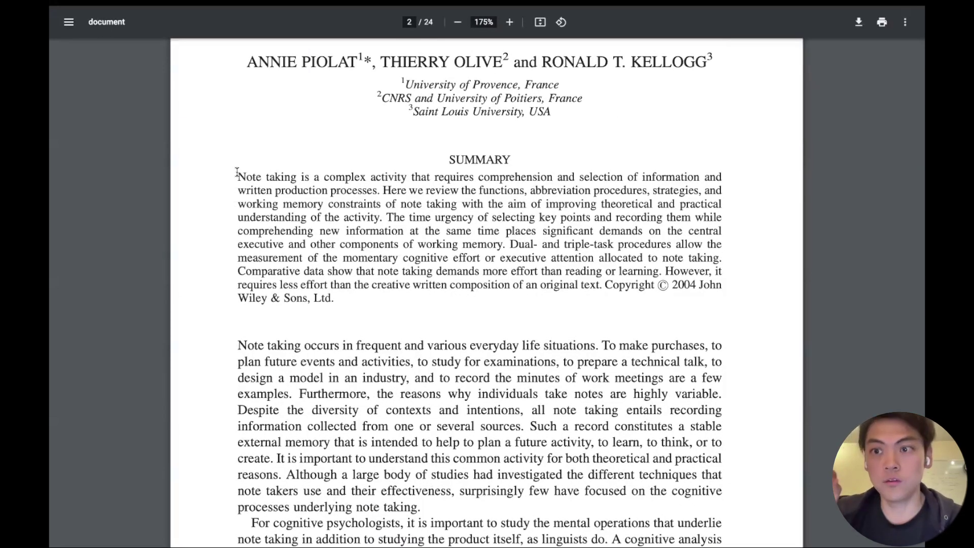
{"action": "left_click_drag", "start_coordinate": [237, 172], "coordinate": [377, 192]}
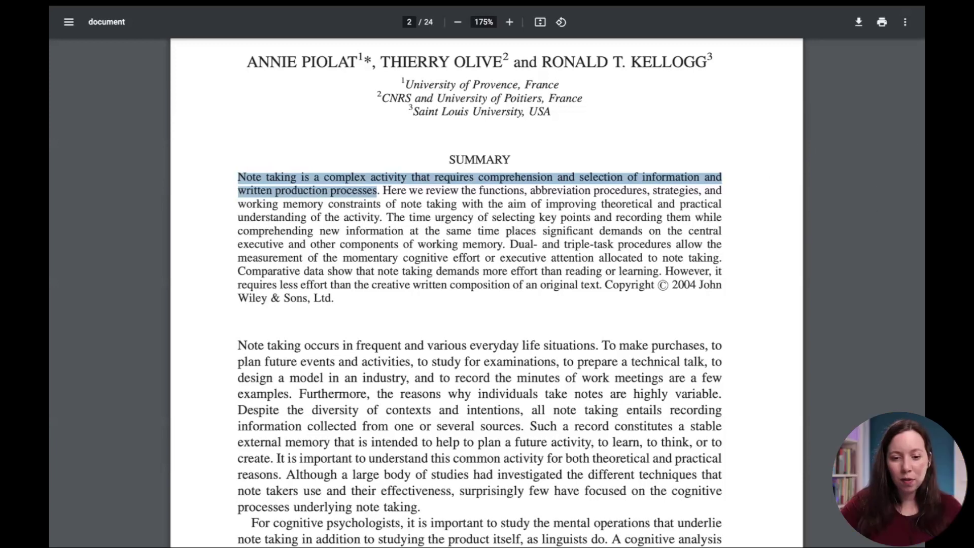
{"action": "mouse_move", "coordinate": [50, 84]}
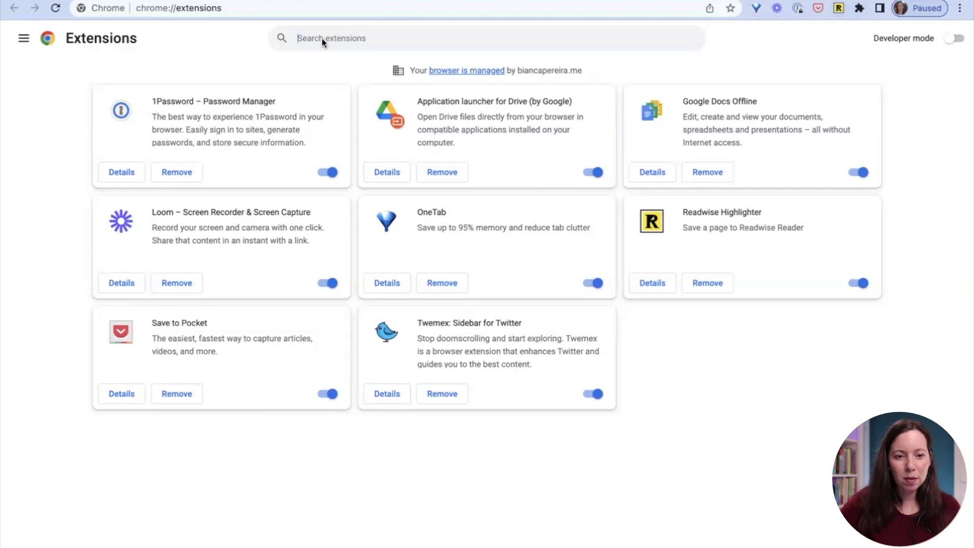
{"action": "type", "text": "gdo"}
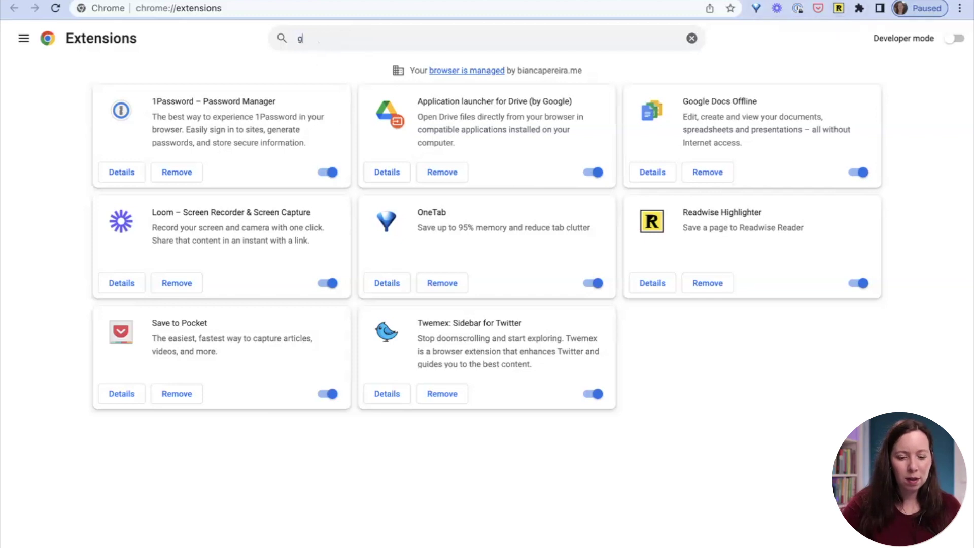
{"action": "key", "text": "BackSpace"}
{"action": "key", "text": "BackSpace"}
{"action": "key", "text": "BackSpace"}
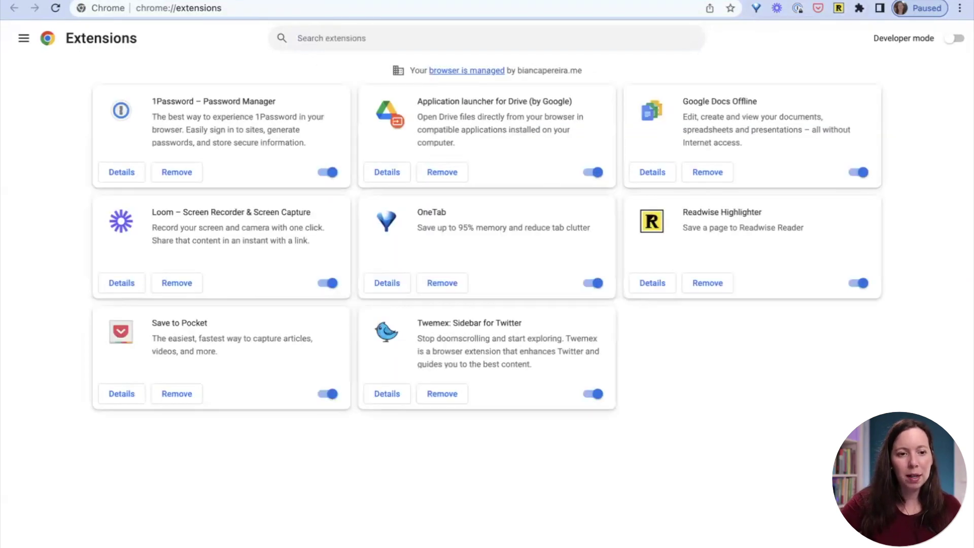
{"action": "left_click", "coordinate": [24, 38]}
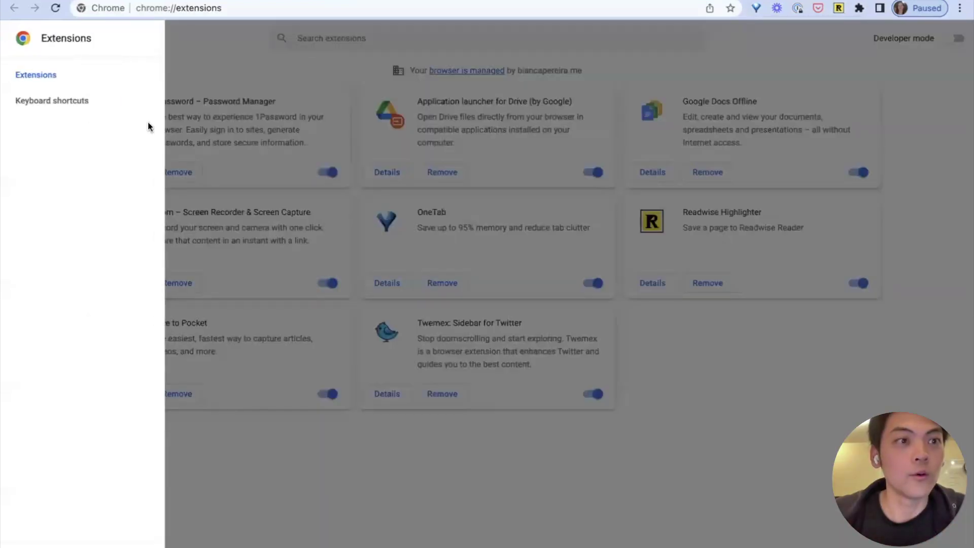
- Search the web for glasp and open the Glasp: Social Web Highlighter site
{"action": "left_click", "coordinate": [306, 9]}
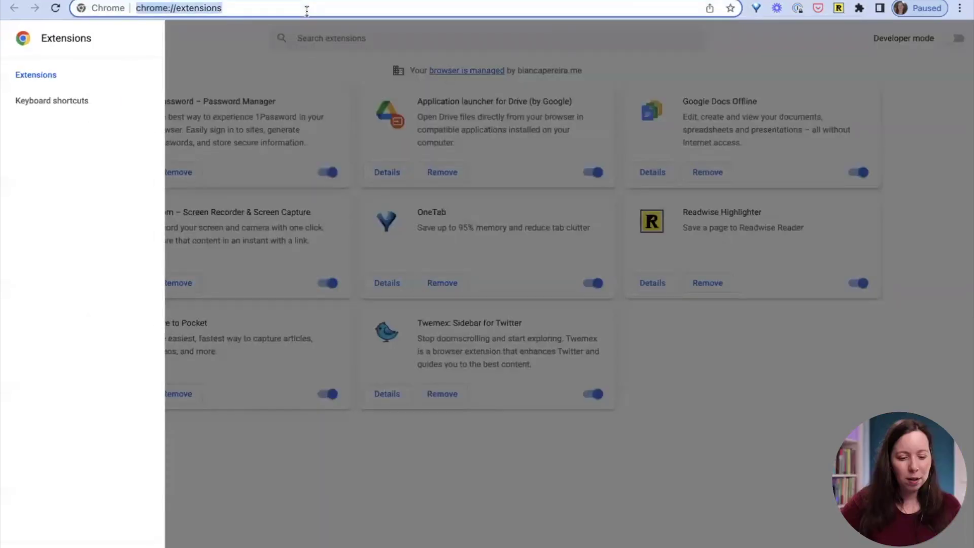
{"action": "type", "text": "glasp"}
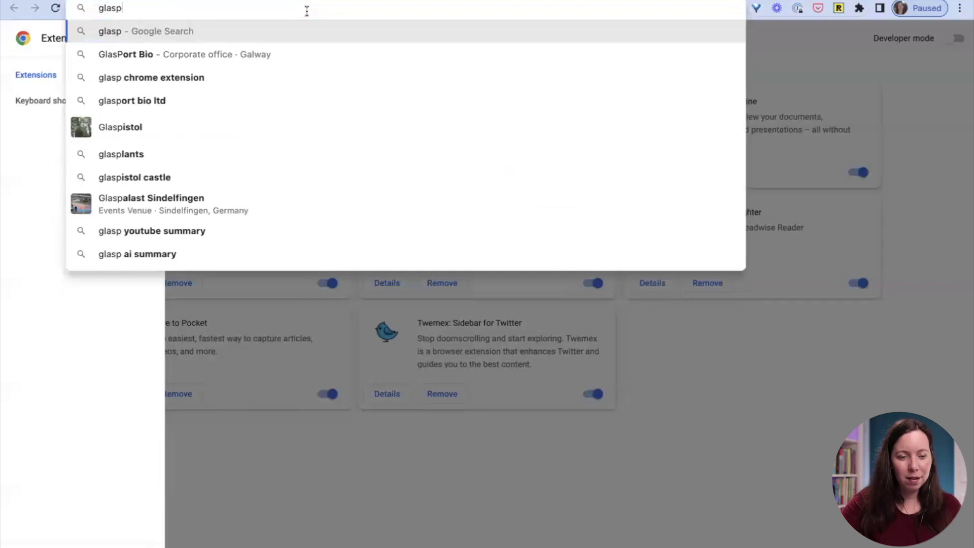
{"action": "key", "text": "Return"}
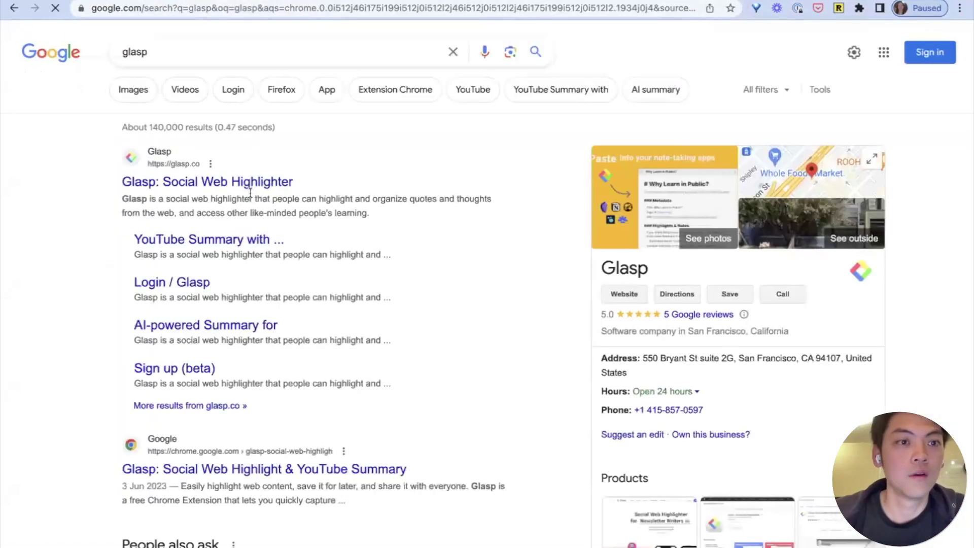
{"action": "left_click", "coordinate": [242, 182]}
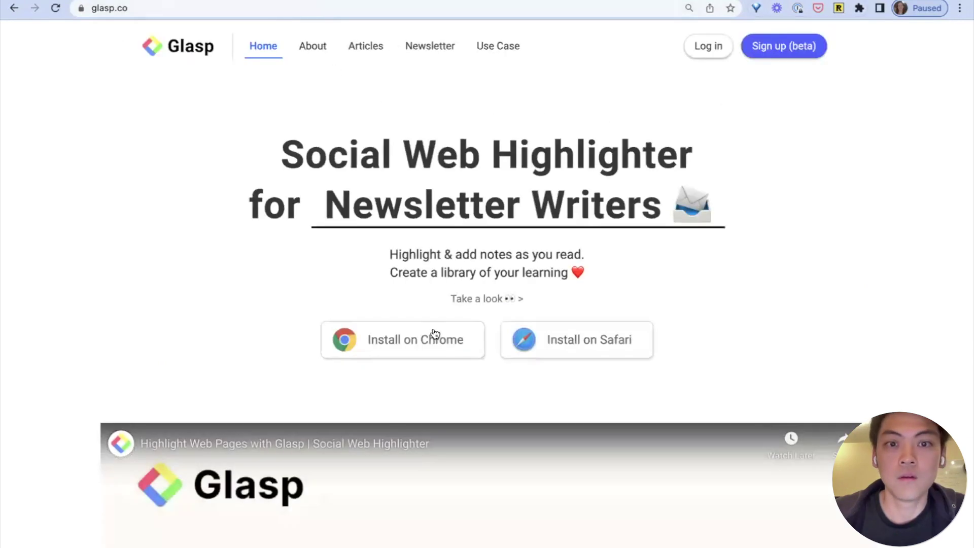
- Install the Glasp: Social Web Highlight & YouTube Summary extension in Chrome from the Glasp home page
{"action": "left_click", "coordinate": [435, 335]}
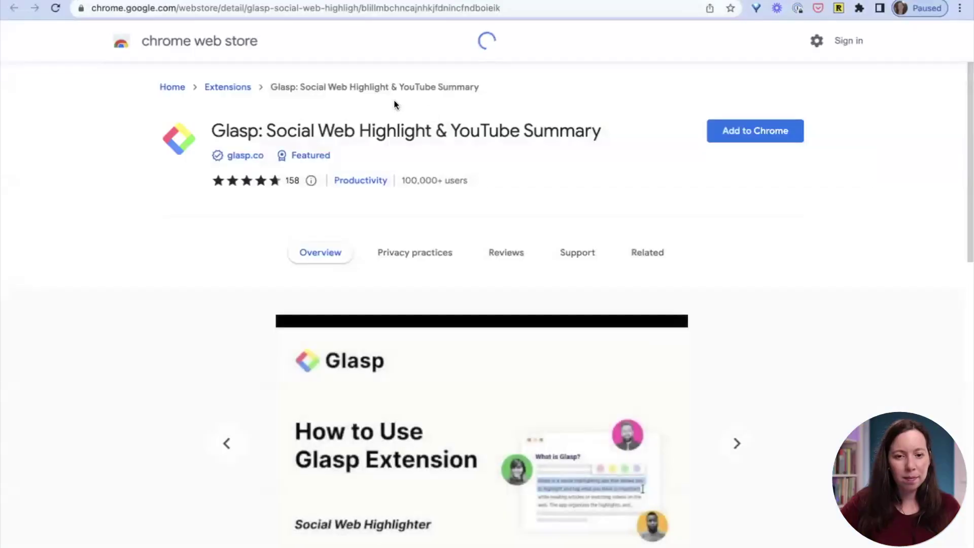
{"action": "left_click", "coordinate": [775, 131]}
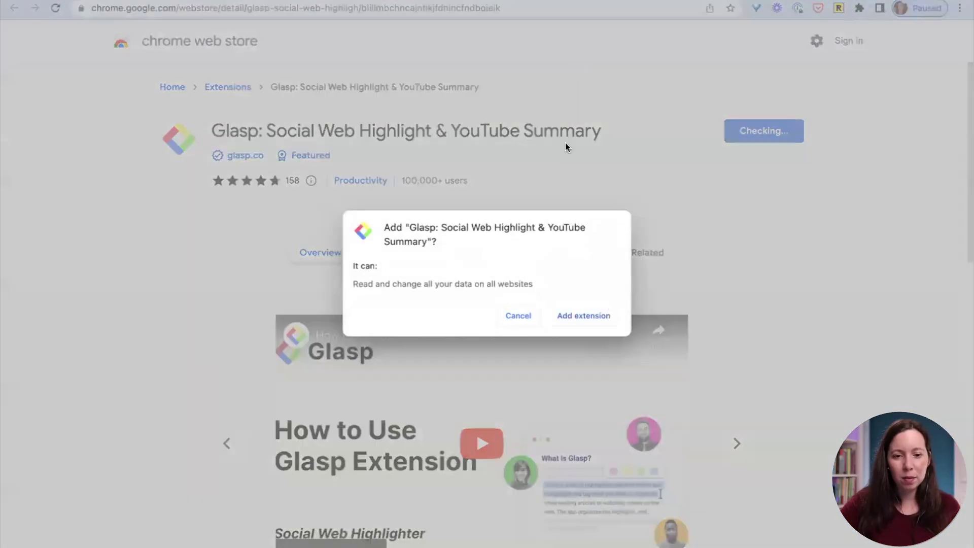
{"action": "left_click", "coordinate": [594, 314]}
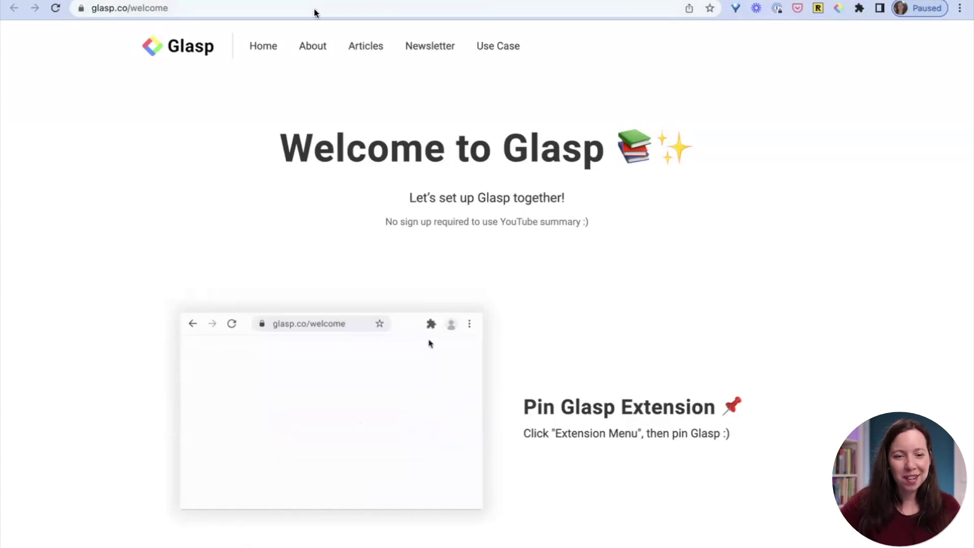
- Return to the Cognitive effort PDF, reload it, and view the summary on page 2 at 125% zoom
{"action": "left_click", "coordinate": [330, 3]}
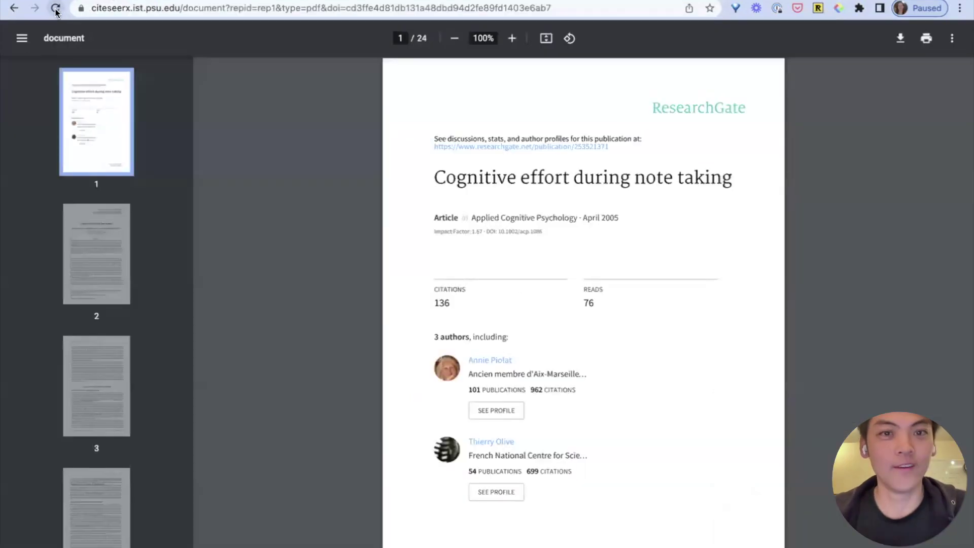
{"action": "left_click", "coordinate": [55, 8]}
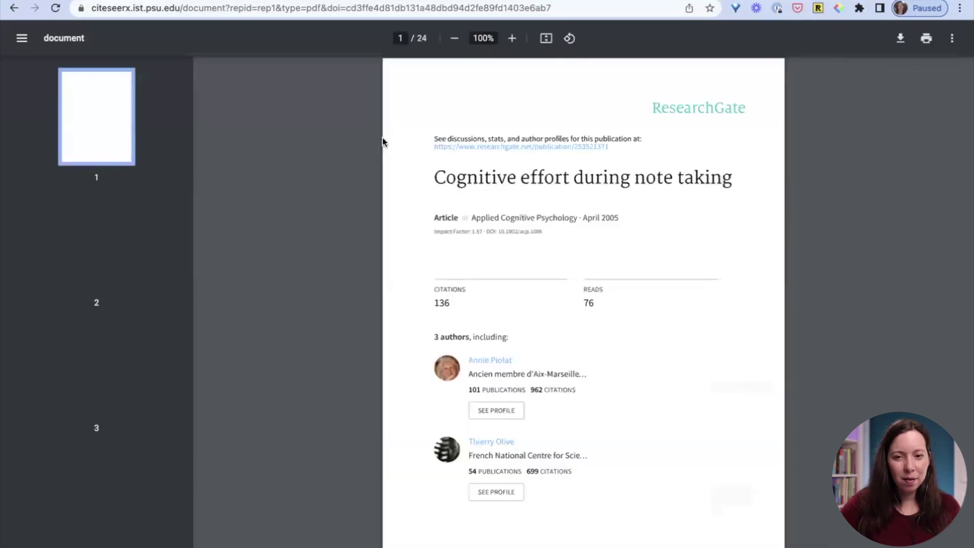
{"action": "scroll", "coordinate": [510, 287], "scroll_direction": "down", "scroll_amount": 8}
{"action": "scroll", "coordinate": [510, 289], "scroll_direction": "down", "scroll_amount": 5}
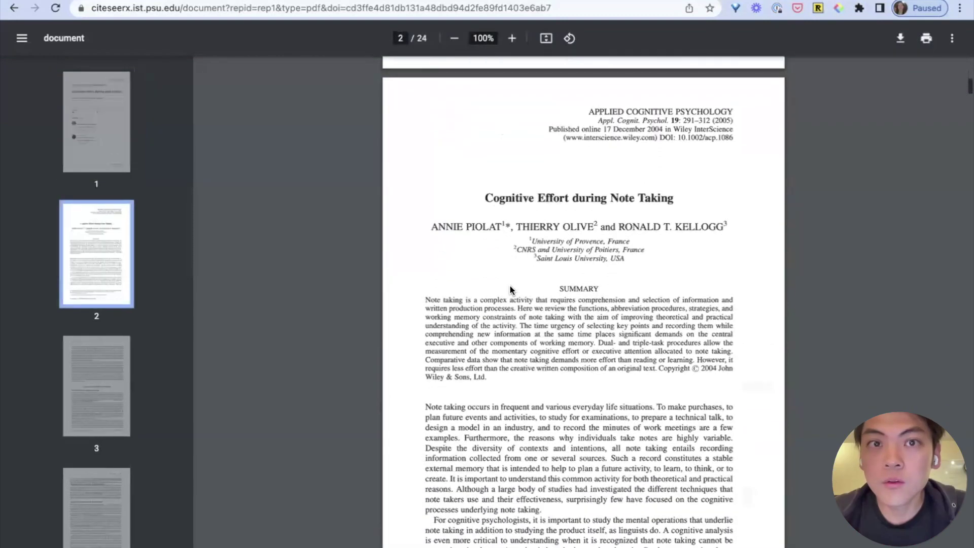
{"action": "key", "text": "ctrl+plus"}
{"action": "key", "text": "ctrl+plus"}
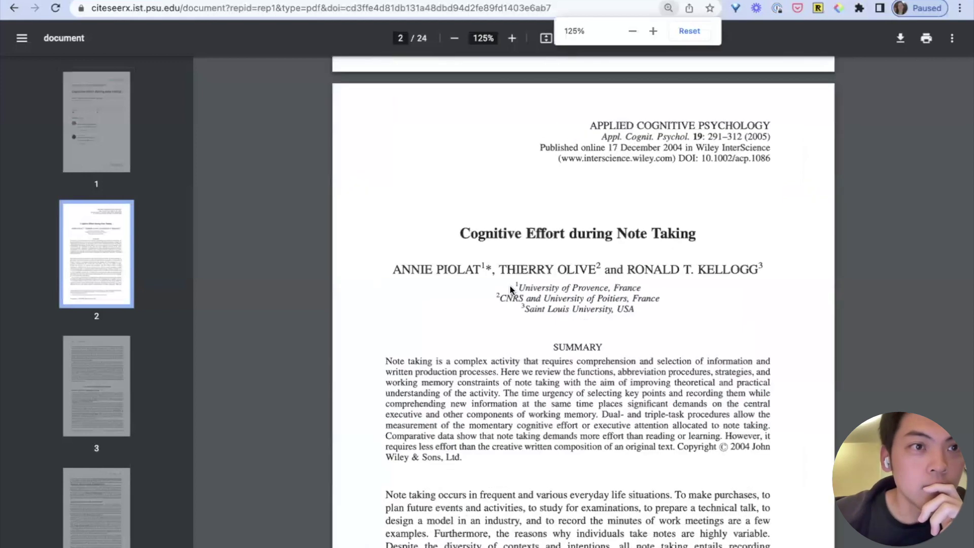
{"action": "scroll", "coordinate": [510, 285], "scroll_direction": "down", "scroll_amount": 4}
{"action": "scroll", "coordinate": [510, 285], "scroll_direction": "down", "scroll_amount": 1}
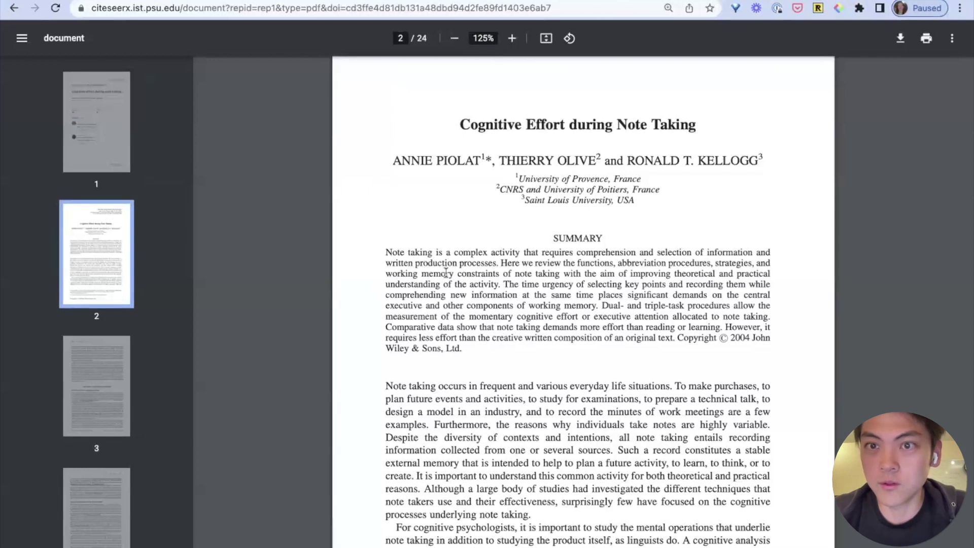
{"action": "scroll", "coordinate": [446, 273], "scroll_direction": "down", "scroll_amount": 2}
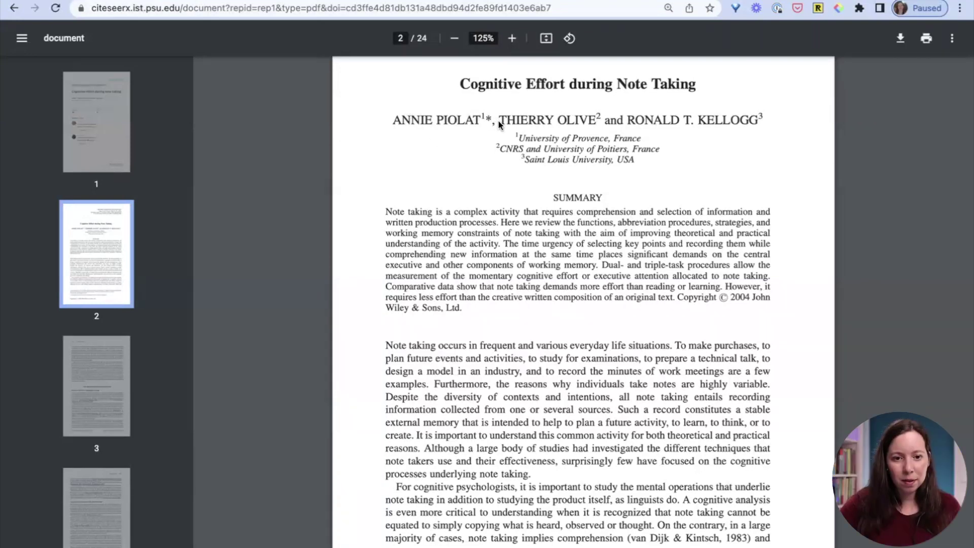
{"action": "key", "text": "super+t"}
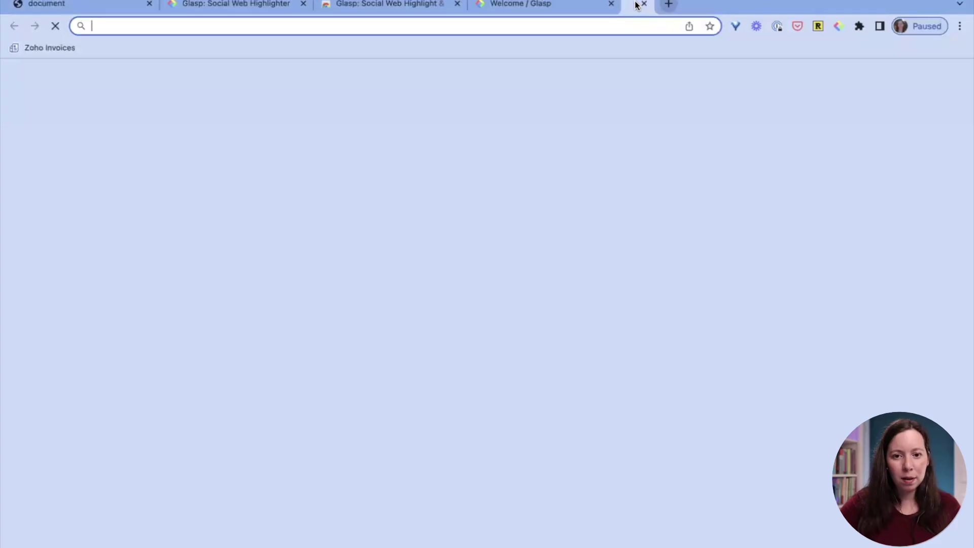
{"action": "type", "text": "https://www.africau.edu/images/default/sample.pdf"}
{"action": "key", "text": "Return"}
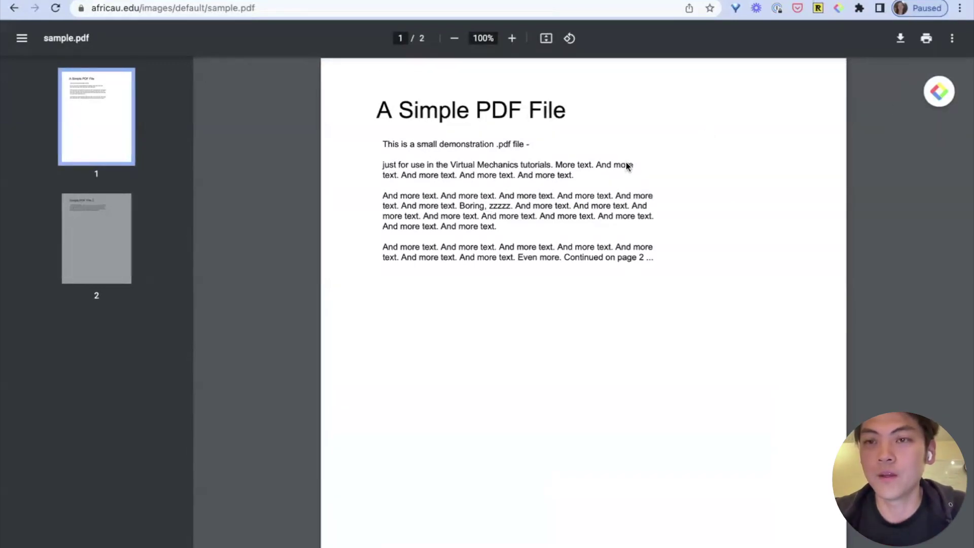
- Select "Mechanics tutorials. More text. And more" in the sample PDF, and open the document in Glasp's PDF viewer
{"action": "left_click_drag", "start_coordinate": [629, 163], "coordinate": [478, 168]}
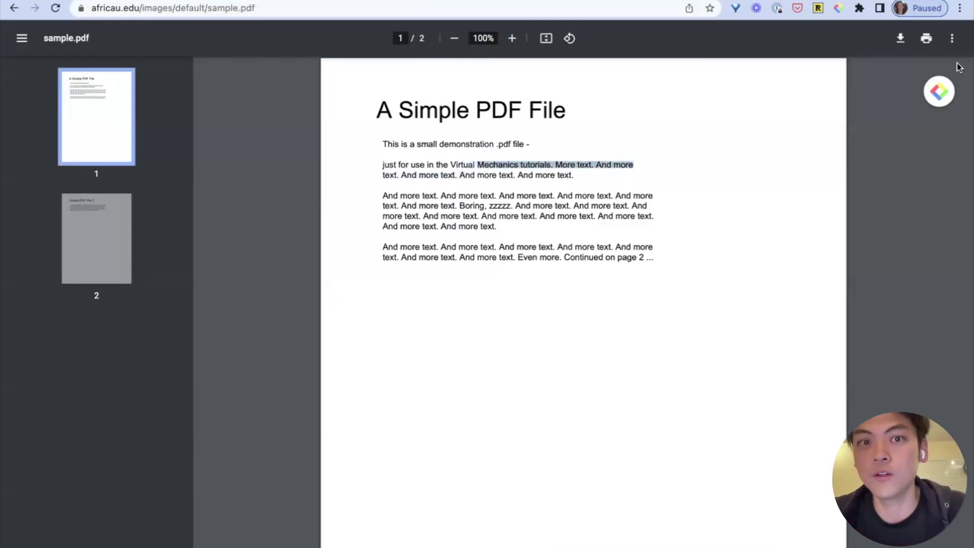
{"action": "left_click", "coordinate": [938, 93]}
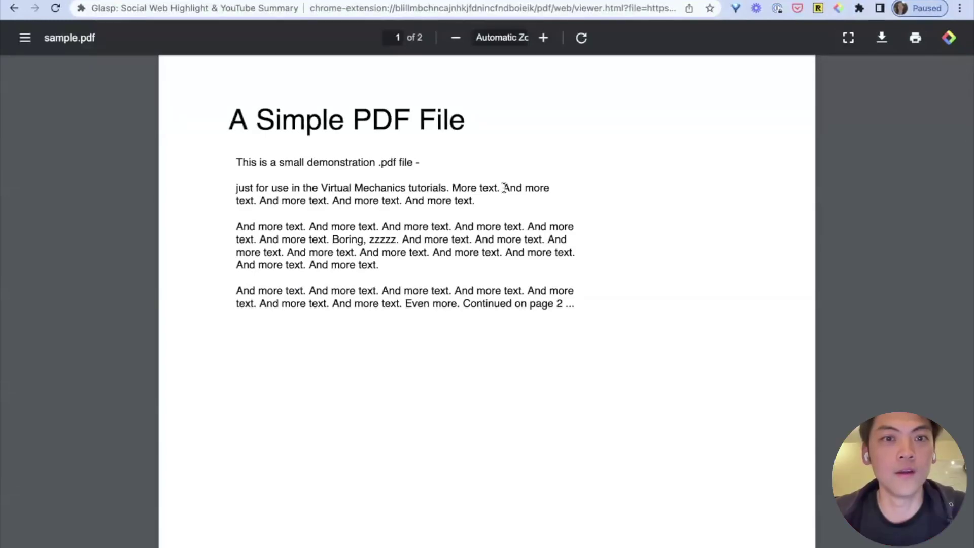
- Try to highlight the text from "And more text" to the end of the second paragraph in the sample PDF
{"action": "left_click_drag", "start_coordinate": [505, 187], "coordinate": [478, 200]}
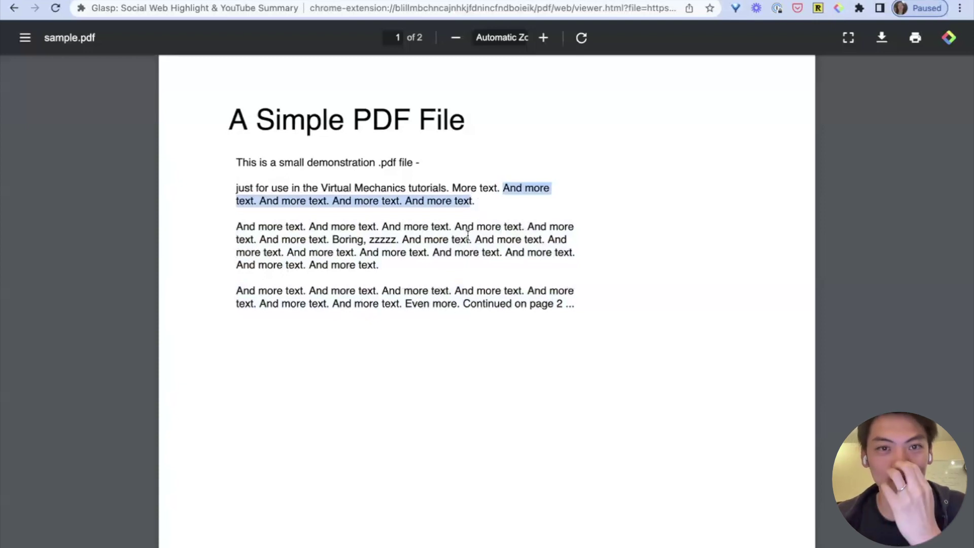
{"action": "scroll", "coordinate": [483, 219], "scroll_direction": "down", "scroll_amount": 1}
{"action": "scroll", "coordinate": [483, 220], "scroll_direction": "up", "scroll_amount": 1}
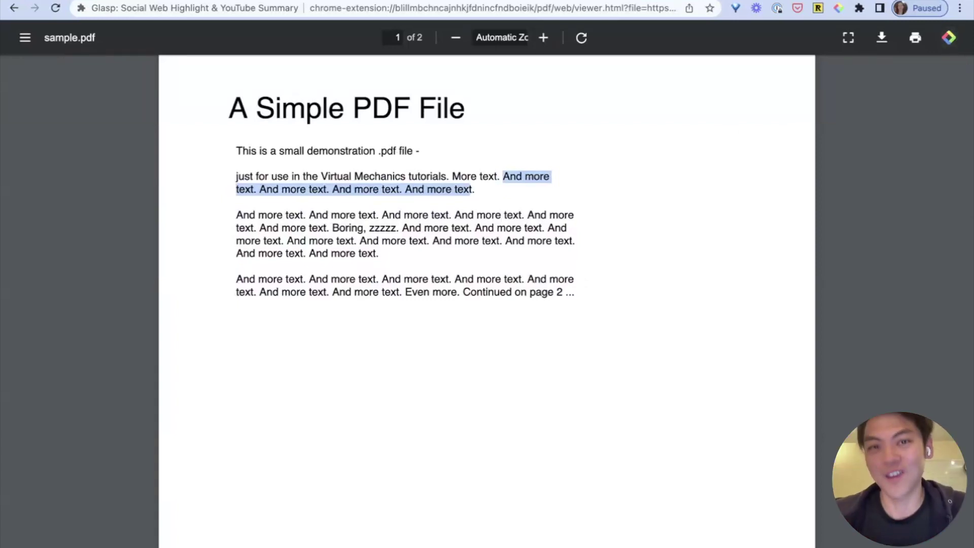
- Open the Glasp sidebar in the PDF viewer and log in with the Google account
{"action": "left_click", "coordinate": [949, 38]}
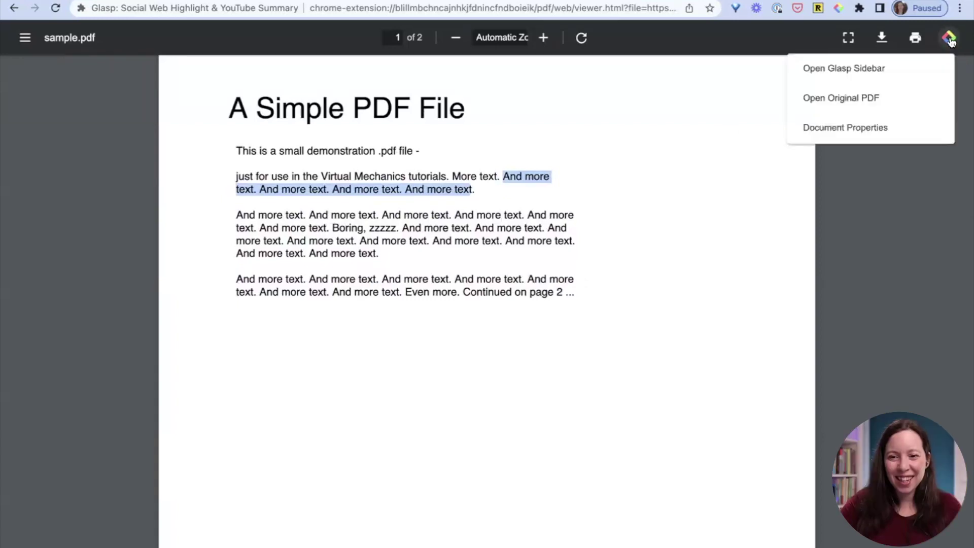
{"action": "left_click", "coordinate": [886, 73]}
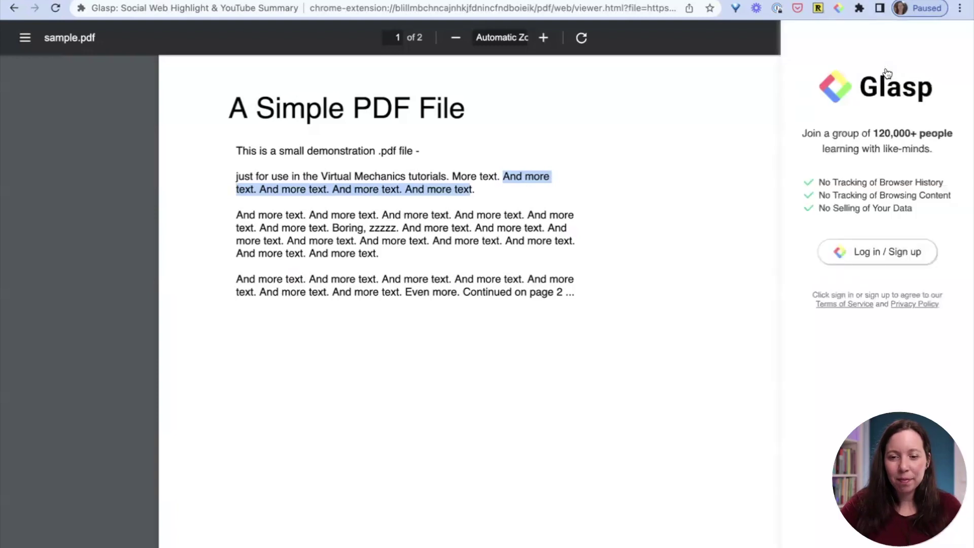
{"action": "left_click", "coordinate": [876, 253]}
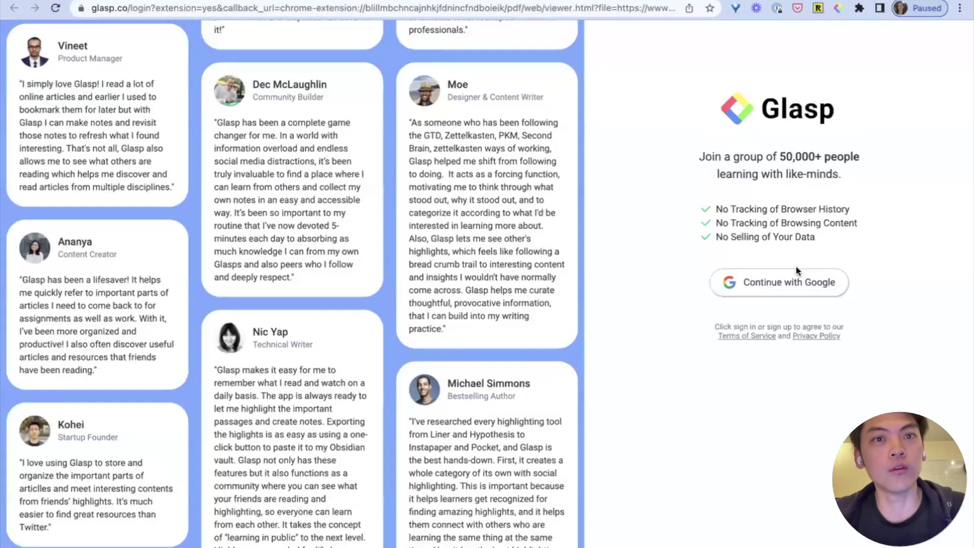
{"action": "left_click", "coordinate": [796, 284]}
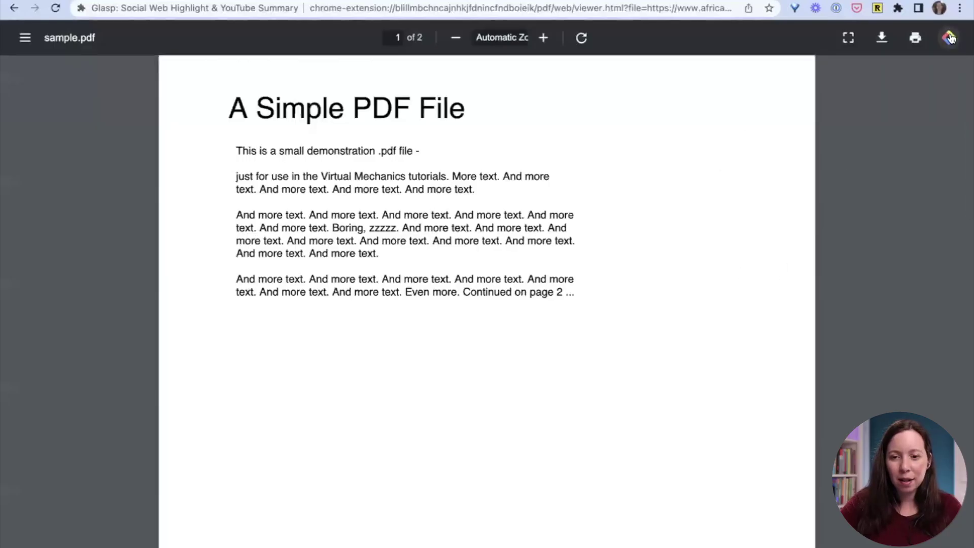
- Reopen the Glasp sidebar and highlight "More text. And more text. And more text. And more text. And more text" in pink
{"action": "left_click", "coordinate": [949, 38]}
{"action": "left_click", "coordinate": [882, 69]}
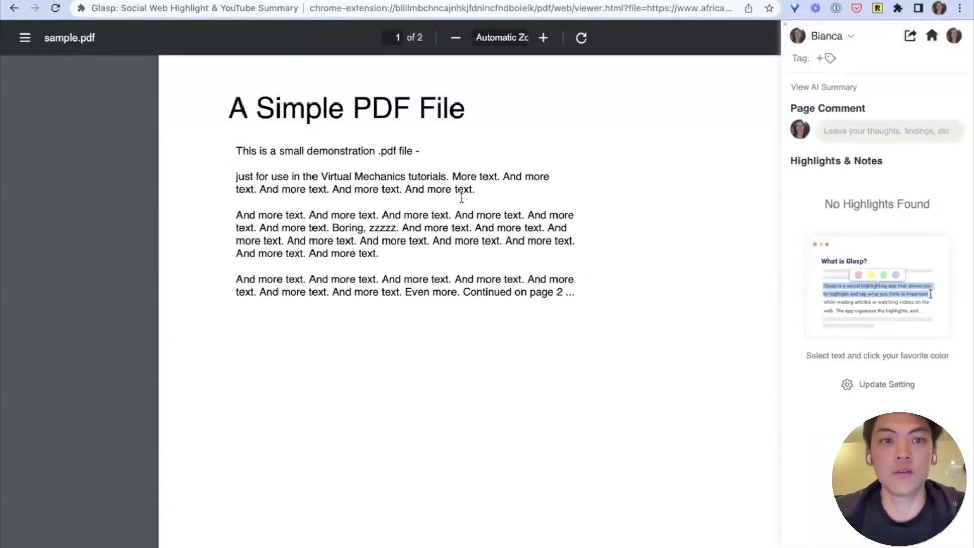
{"action": "left_click_drag", "start_coordinate": [452, 176], "coordinate": [473, 189]}
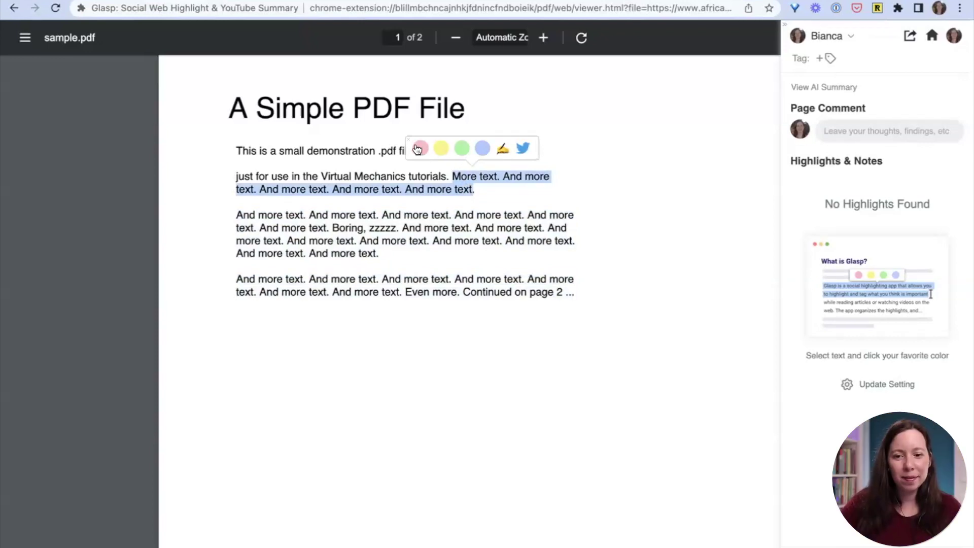
{"action": "left_click", "coordinate": [419, 148]}
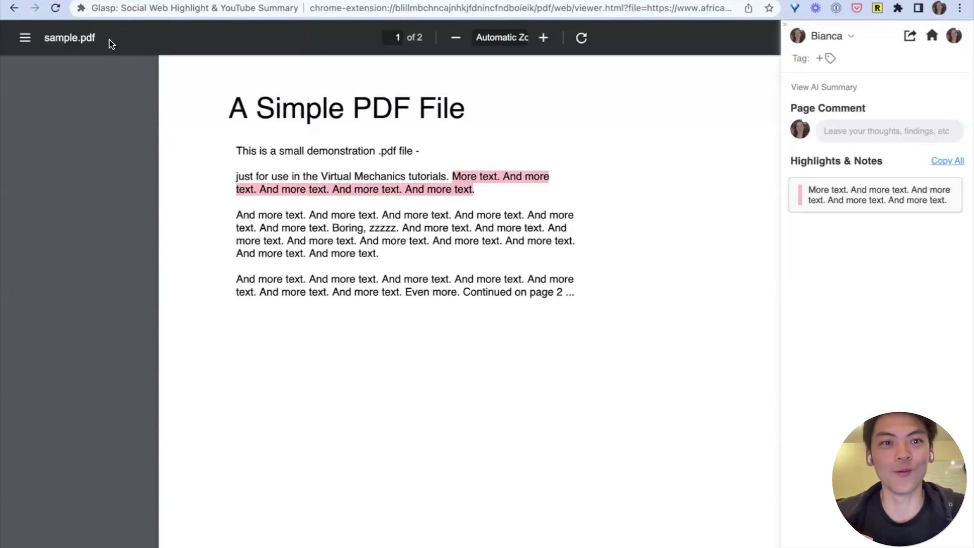
- Return to the Cognitive effort PDF, reload it, and view the summary on page 2
{"action": "left_click", "coordinate": [61, 1]}
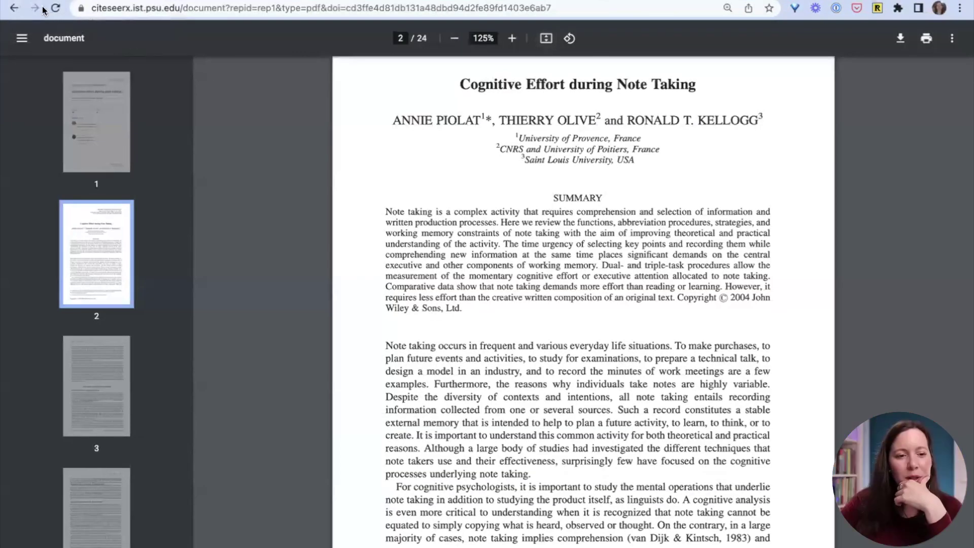
{"action": "key", "text": "super+r"}
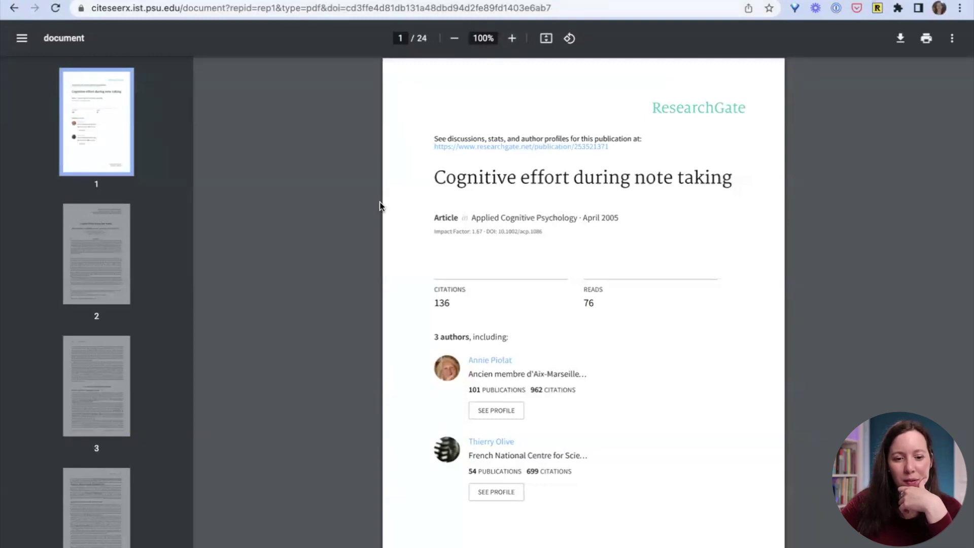
{"action": "scroll", "coordinate": [382, 203], "scroll_direction": "down", "scroll_amount": 5}
{"action": "scroll", "coordinate": [381, 203], "scroll_direction": "down", "scroll_amount": 8}
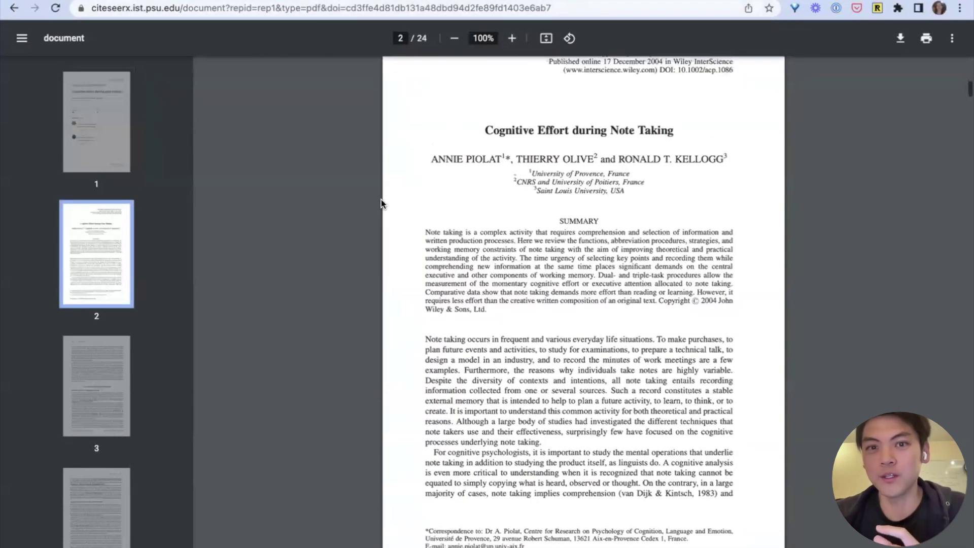
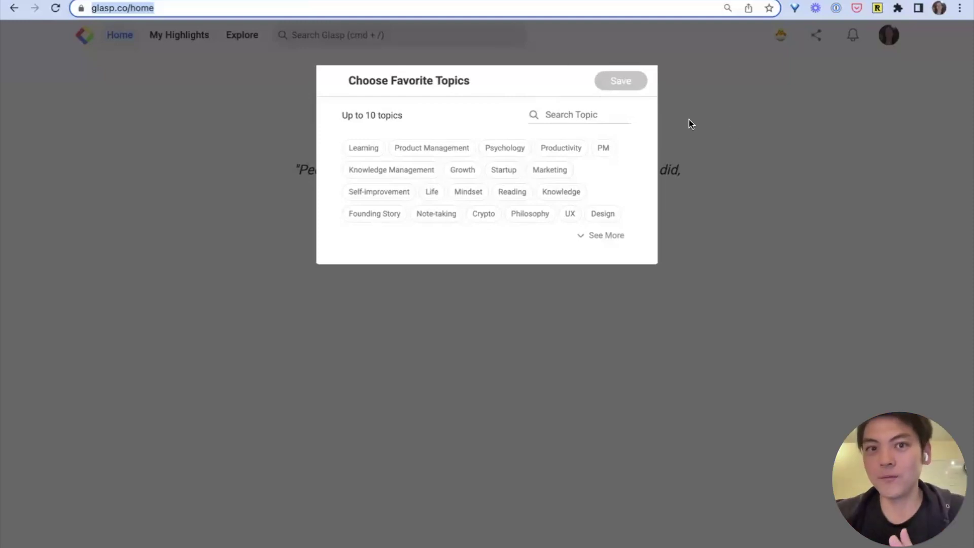
- Leave the favorite topics page, return to the highlighted sample.pdf, and go to the personal Glasp page from its sidebar
{"action": "left_click", "coordinate": [700, 164]}
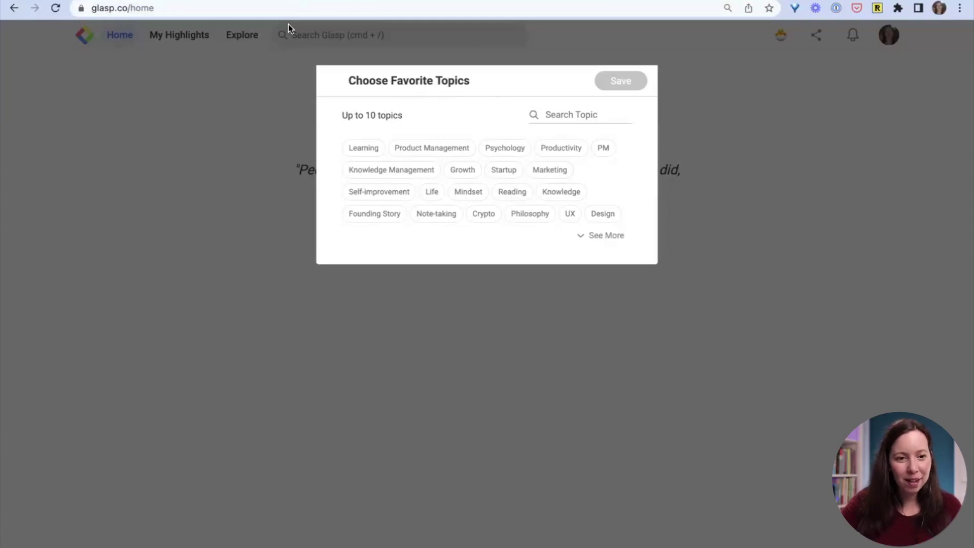
{"action": "left_click", "coordinate": [287, 9]}
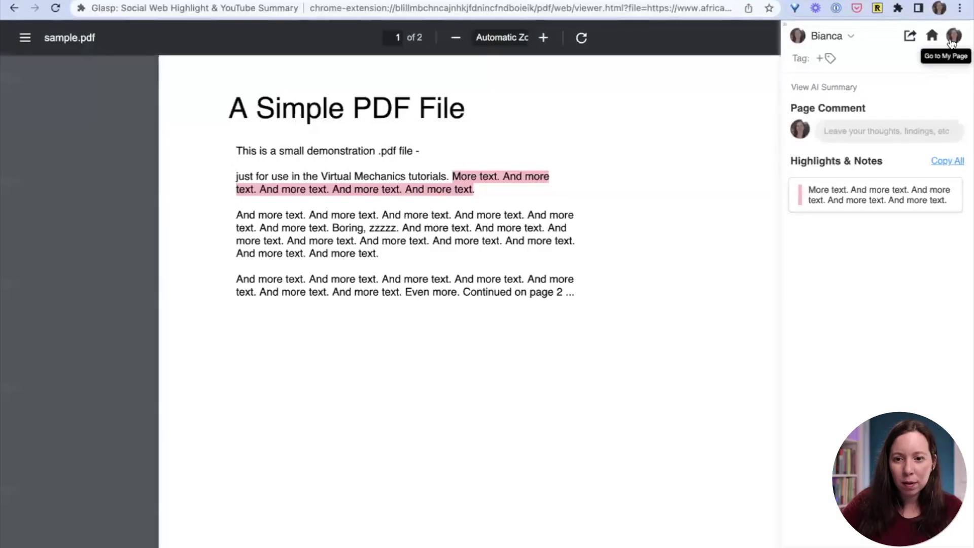
{"action": "left_click", "coordinate": [948, 38]}
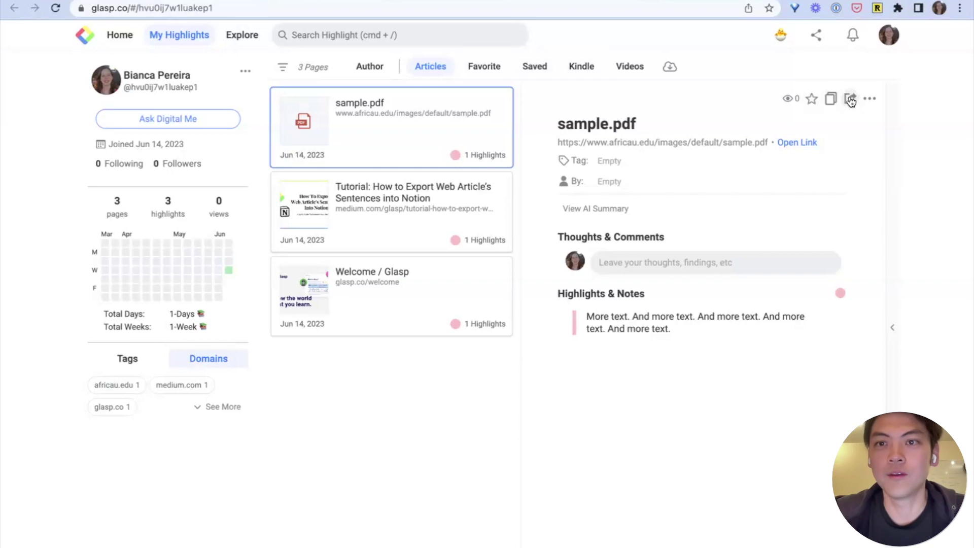
- Add the note "This is very interesting!" to the pink highlight saved from sample.pdf
{"action": "left_click", "coordinate": [869, 100]}
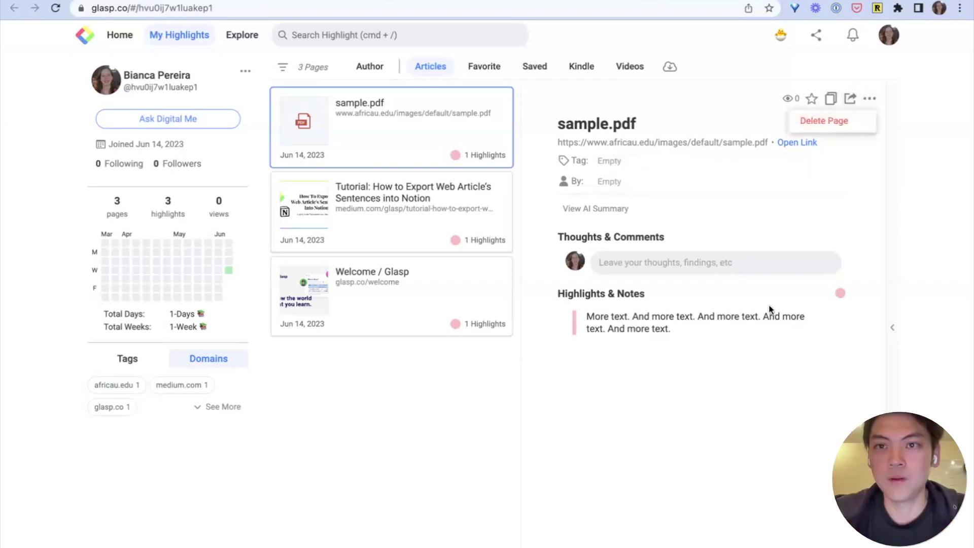
{"action": "left_click", "coordinate": [832, 318]}
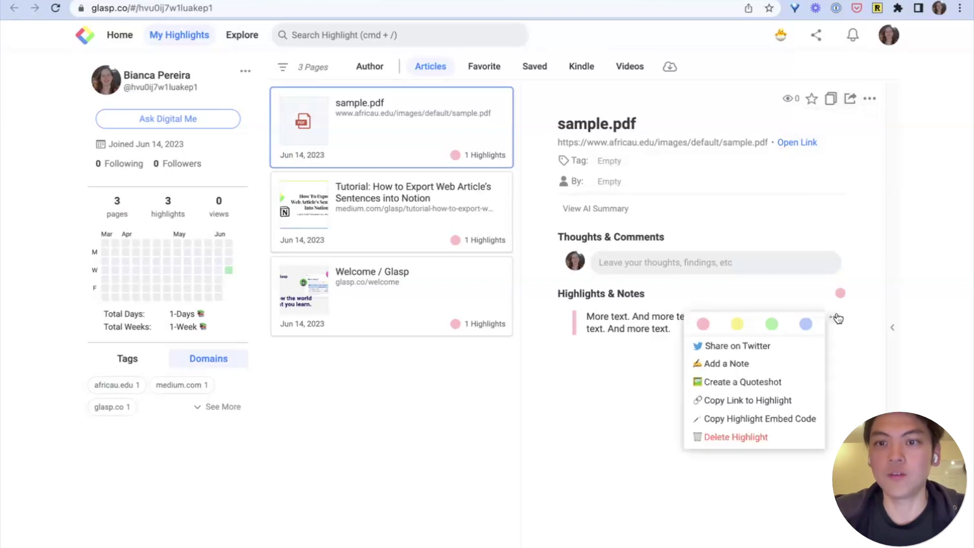
{"action": "left_click", "coordinate": [753, 363]}
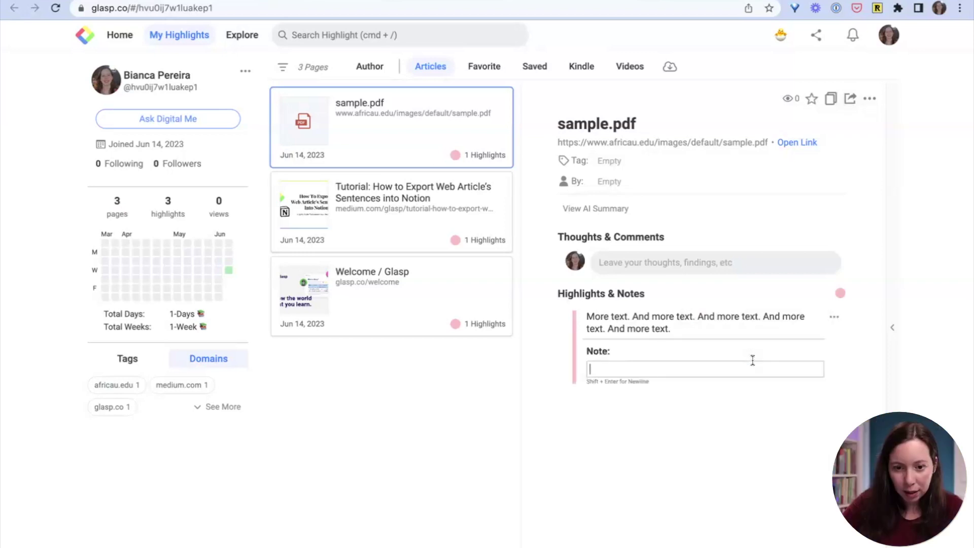
{"action": "type", "text": "This"}
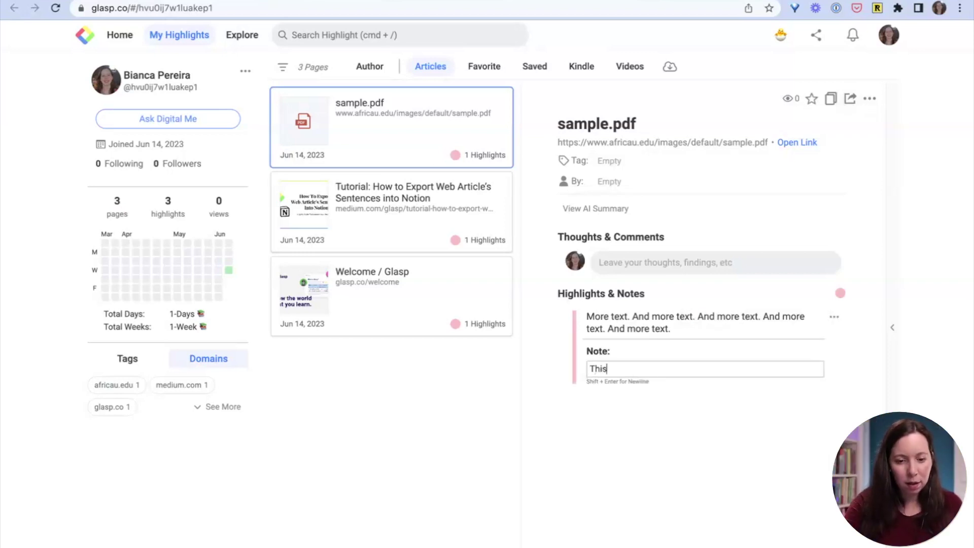
{"action": "type", "text": " is very intere"}
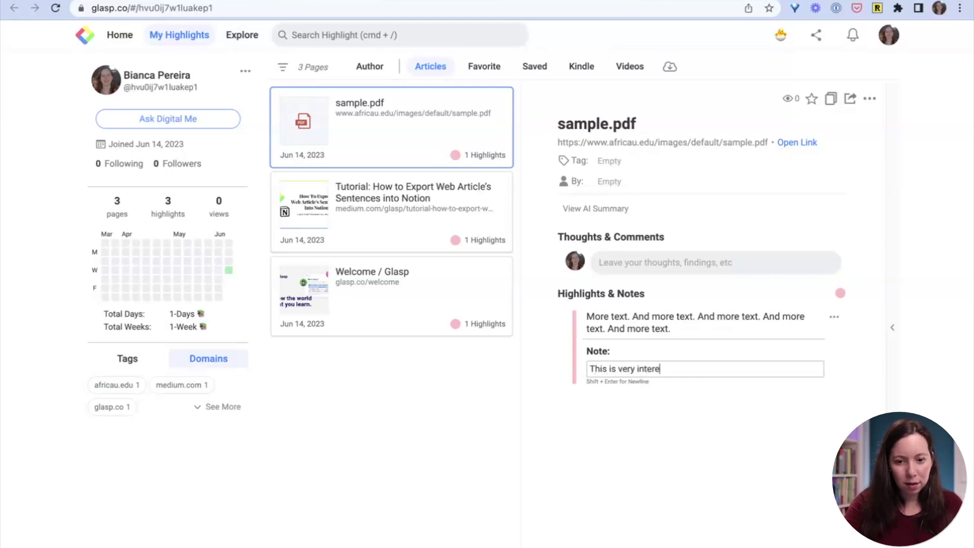
{"action": "type", "text": "inng!"}
{"action": "key", "text": "shift+Return"}
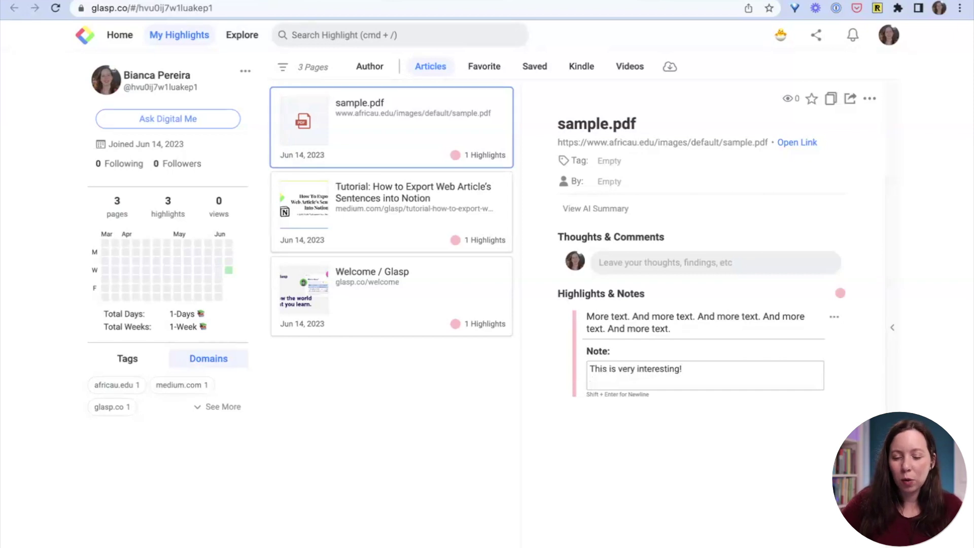
{"action": "key", "text": "BackSpace"}
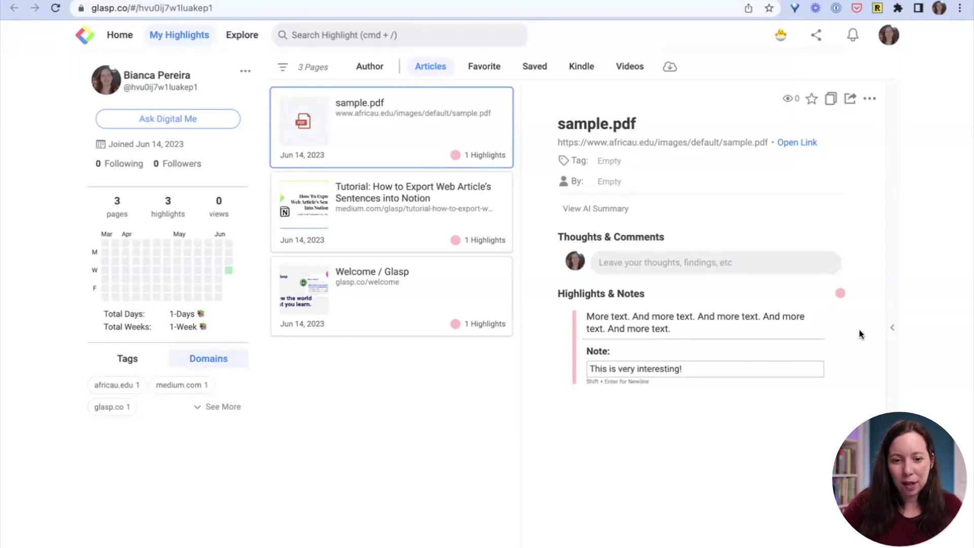
{"action": "key", "text": "shift+Return"}
{"action": "key", "text": "BackSpace"}
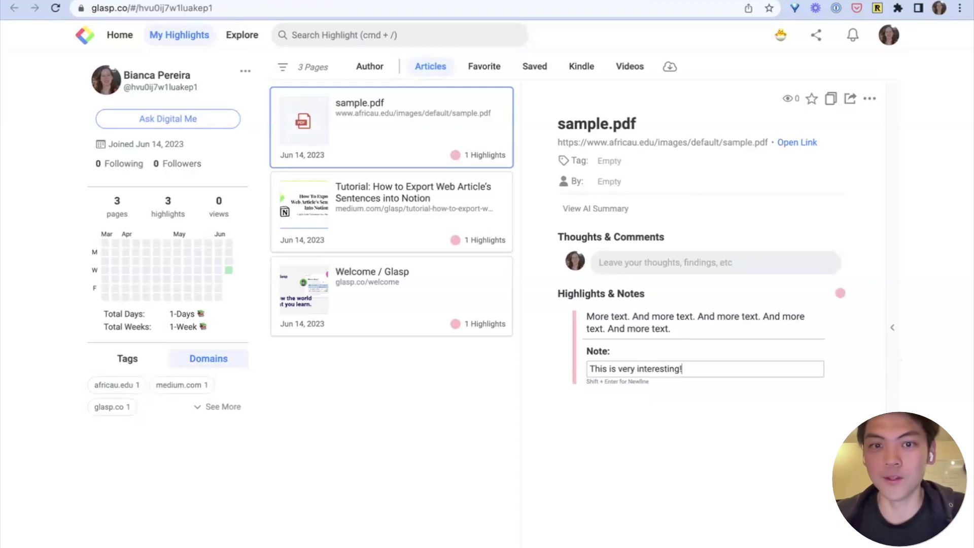
{"action": "left_click", "coordinate": [848, 375]}
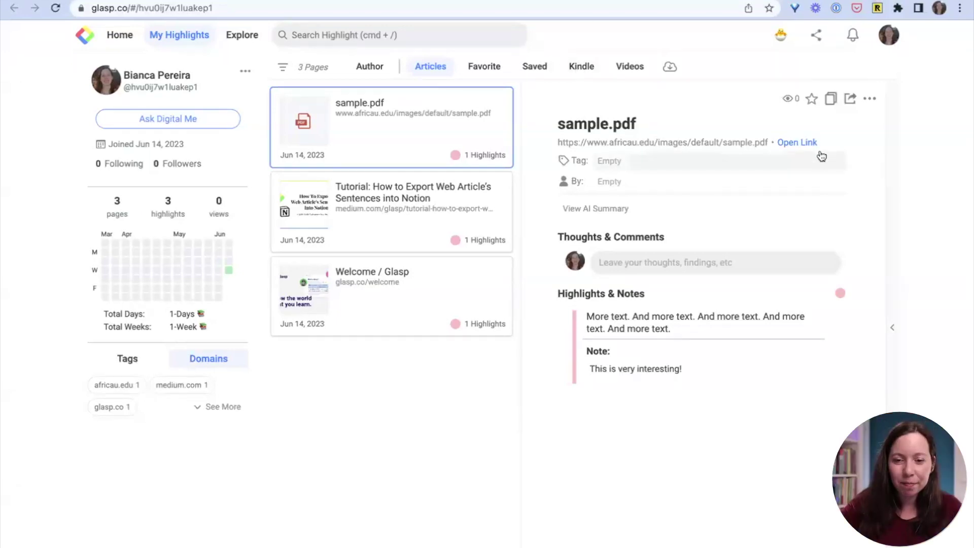
- Copy the share link for the sample.pdf highlights and reload the My Highlights page
{"action": "left_click", "coordinate": [852, 100]}
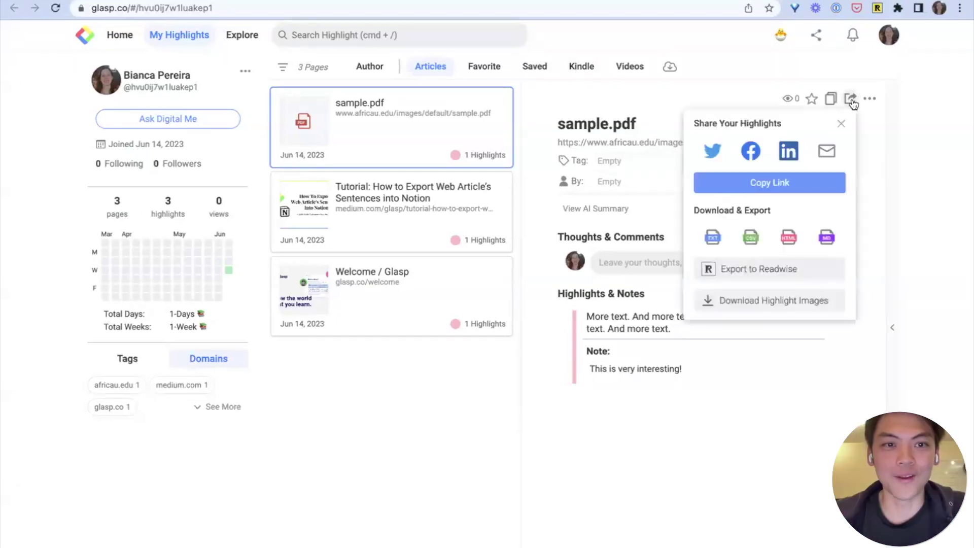
{"action": "left_click", "coordinate": [744, 185]}
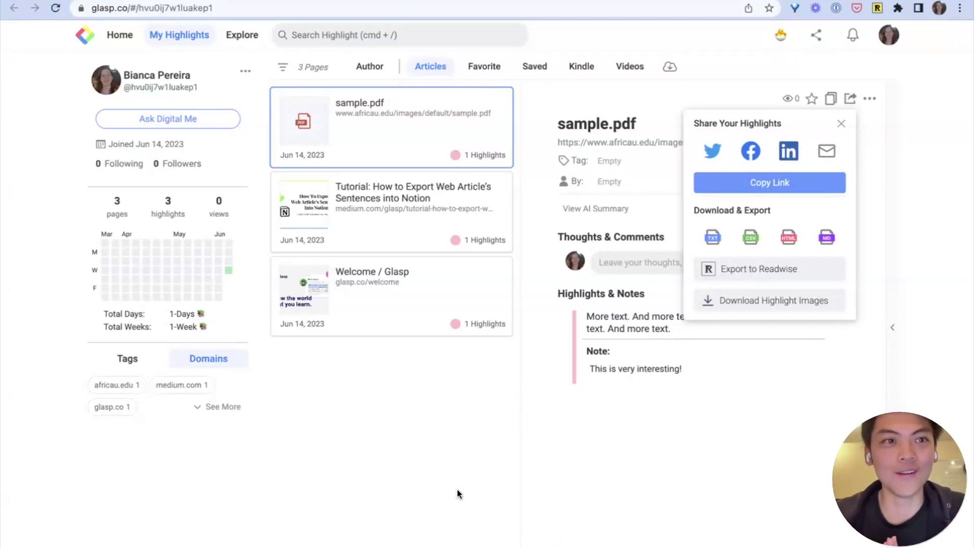
{"action": "left_click", "coordinate": [53, 9]}
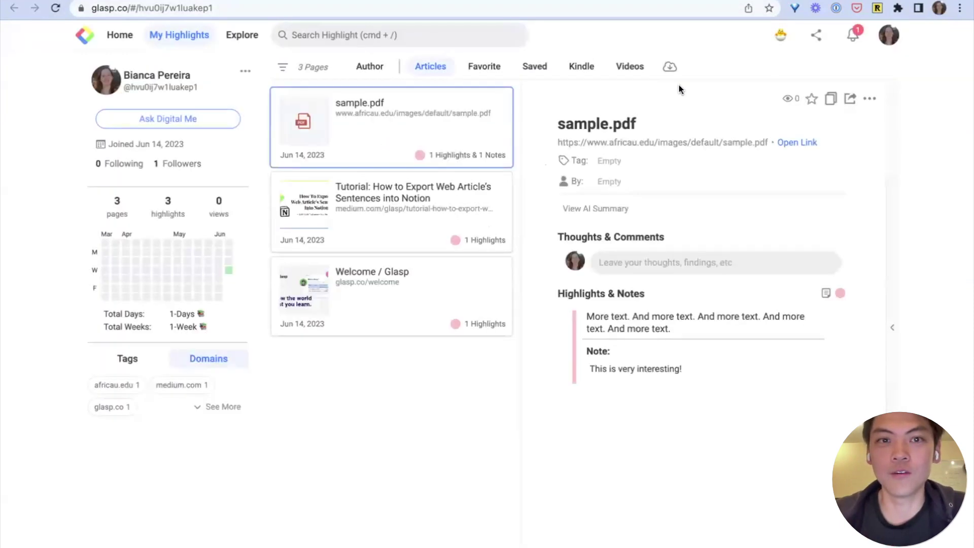
- Open the new follower's profile from the notifications and read the AI summary of "The Power of the Underdog"
{"action": "left_click", "coordinate": [854, 36]}
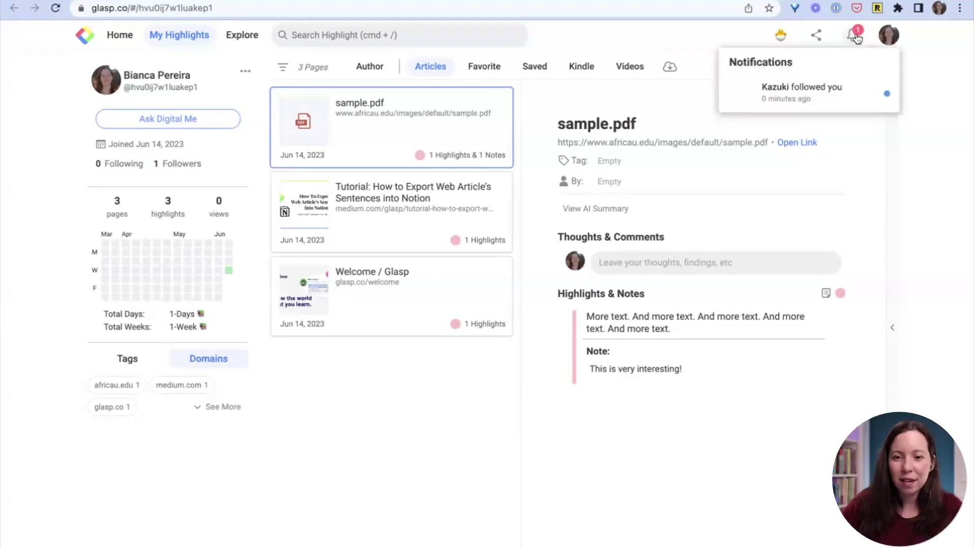
{"action": "left_click", "coordinate": [827, 97]}
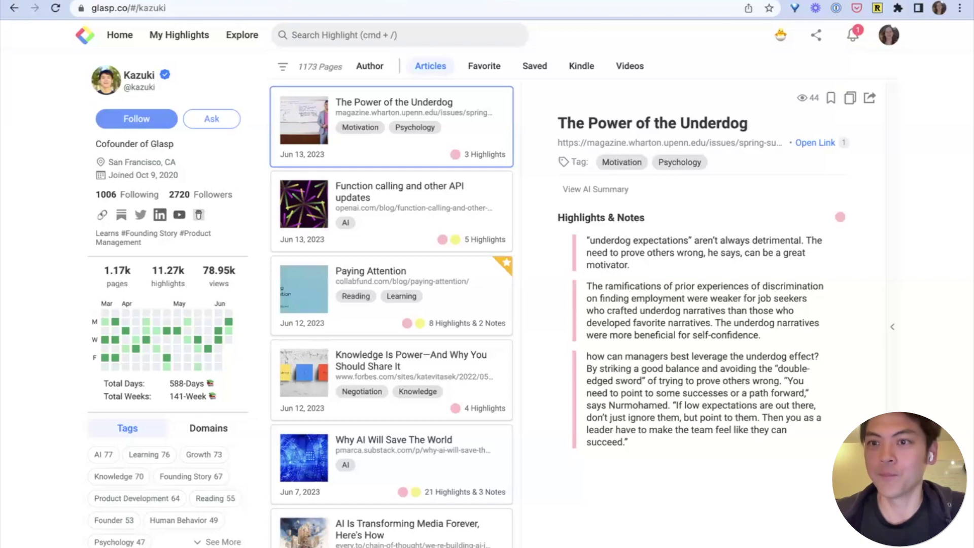
{"action": "left_click", "coordinate": [602, 189]}
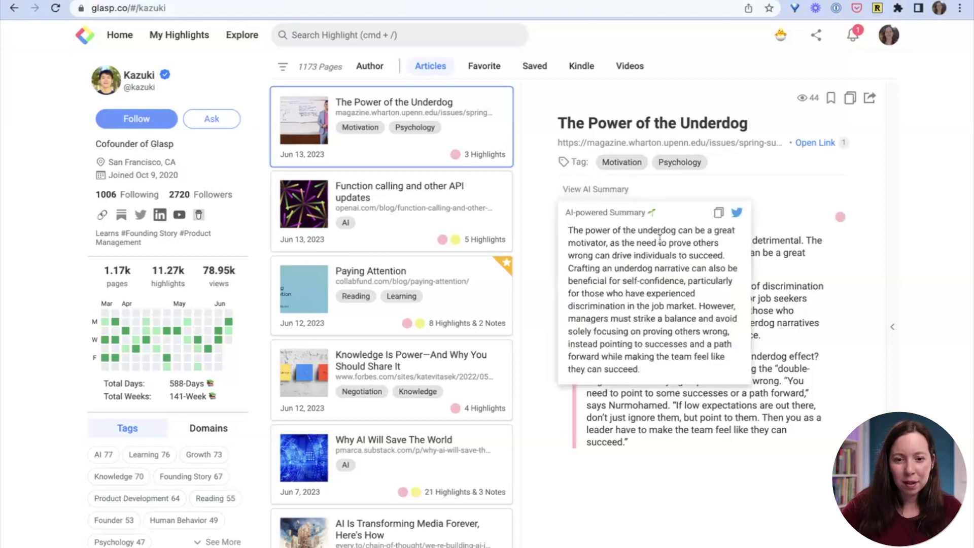
{"action": "left_click", "coordinate": [785, 343]}
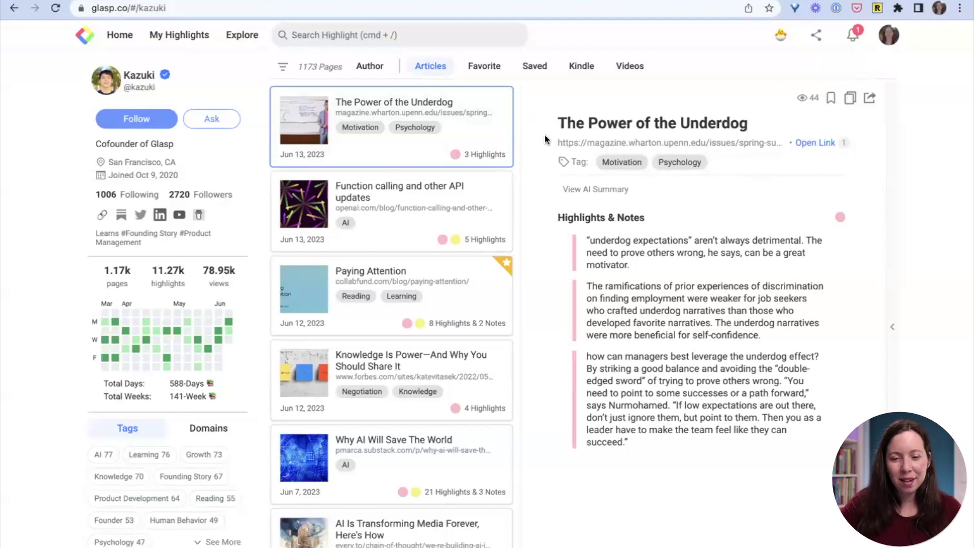
- Return to My Highlights and view the Kindle integration and video highlights sections
{"action": "left_click", "coordinate": [168, 40]}
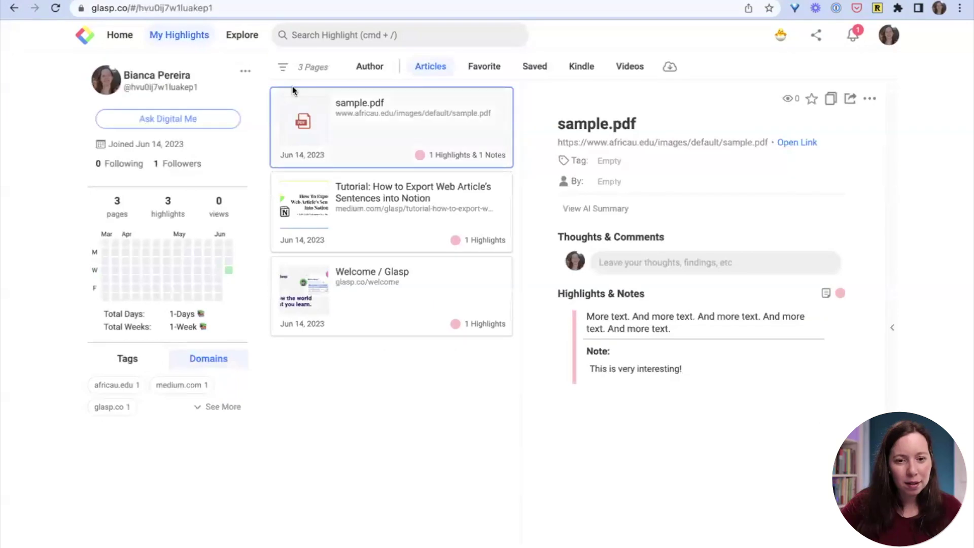
{"action": "left_click", "coordinate": [580, 68]}
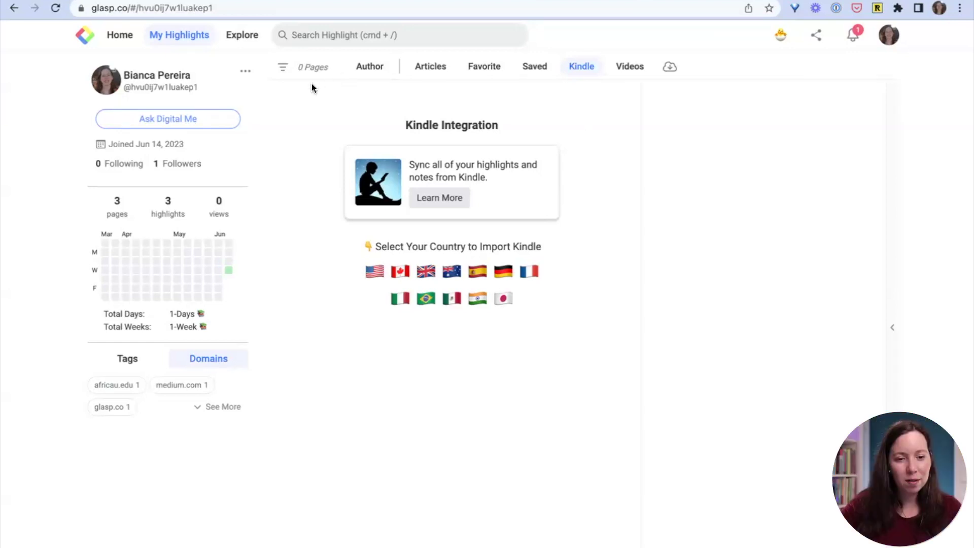
{"action": "left_click", "coordinate": [628, 76]}
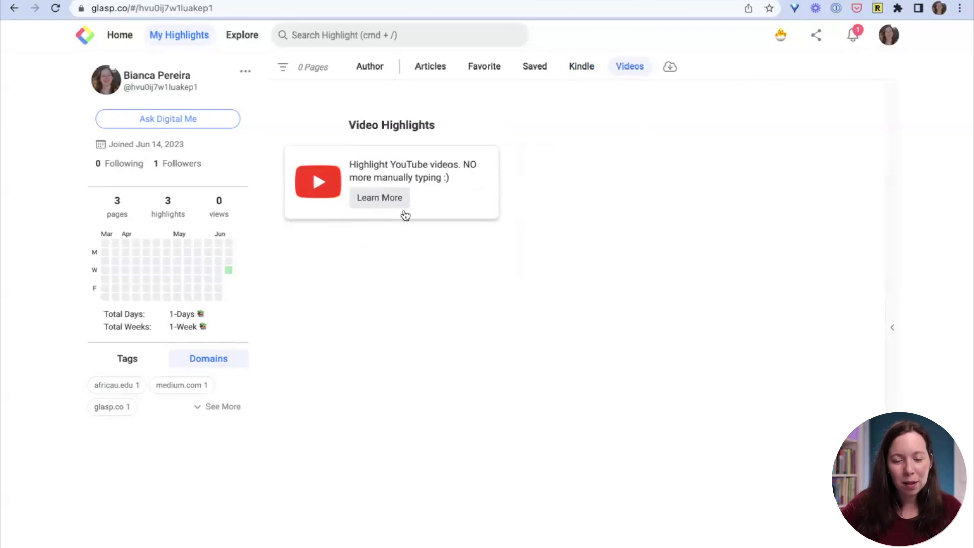
{"action": "key", "text": "ctrl+t"}
{"action": "type", "text": "youtube.com"}
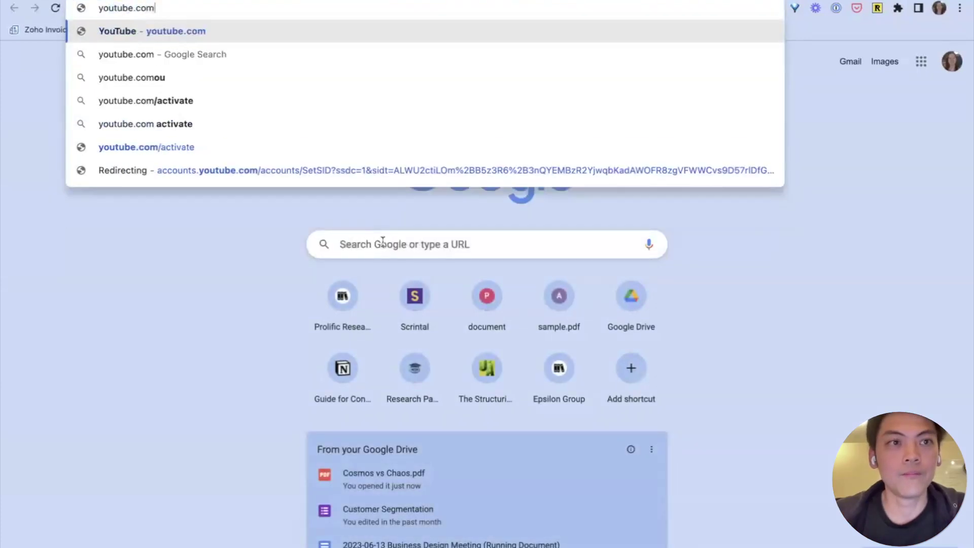
{"action": "type", "text": "/@BiaREsea"}
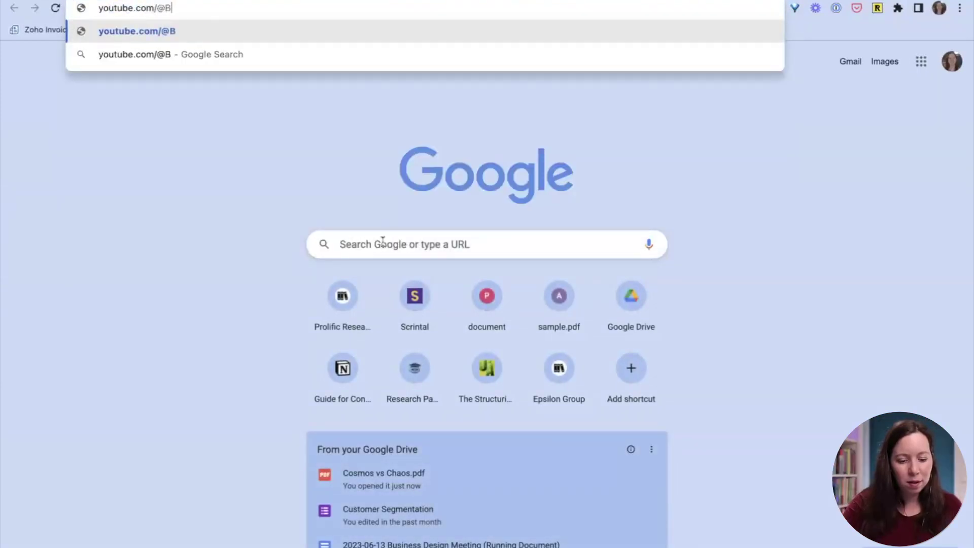
{"action": "key", "text": "BackSpace"}
{"action": "key", "text": "BackSpace"}
{"action": "key", "text": "BackSpace"}
{"action": "key", "text": "BackSpace"}
{"action": "type", "text": "esearcher"}
{"action": "key", "text": "Return"}
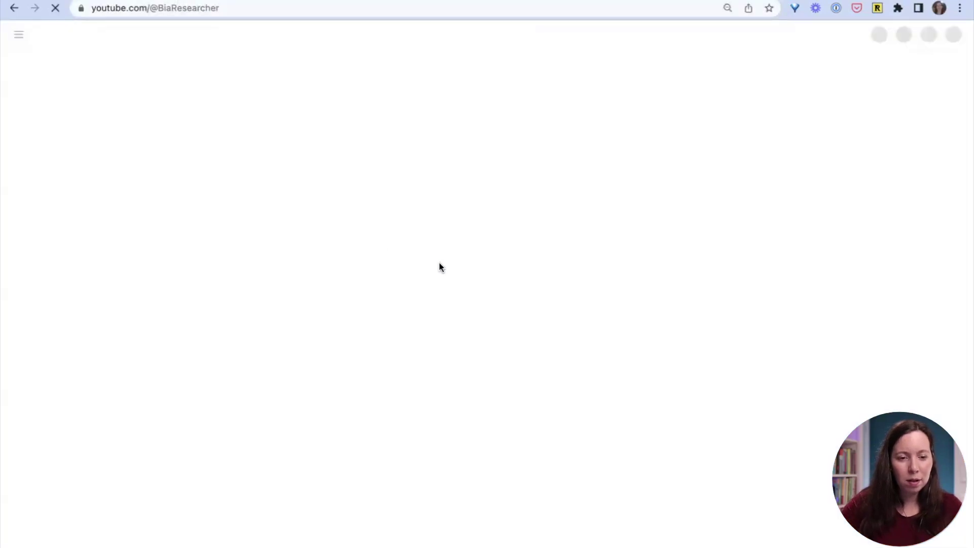
- Open the channel's featured video "Taking notes for academic research & knowledge creation" and pause it
{"action": "scroll", "coordinate": [602, 239], "scroll_direction": "down", "scroll_amount": 6}
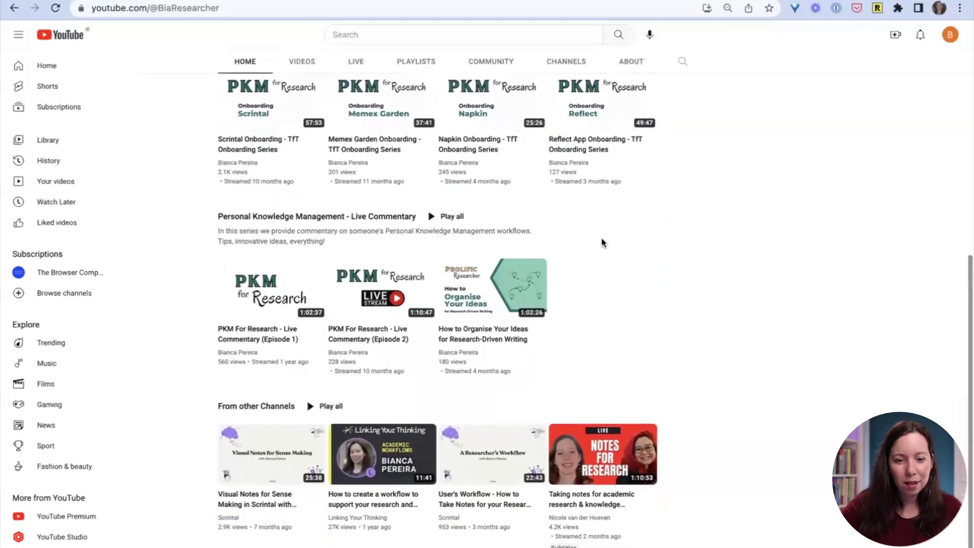
{"action": "left_click", "coordinate": [595, 469]}
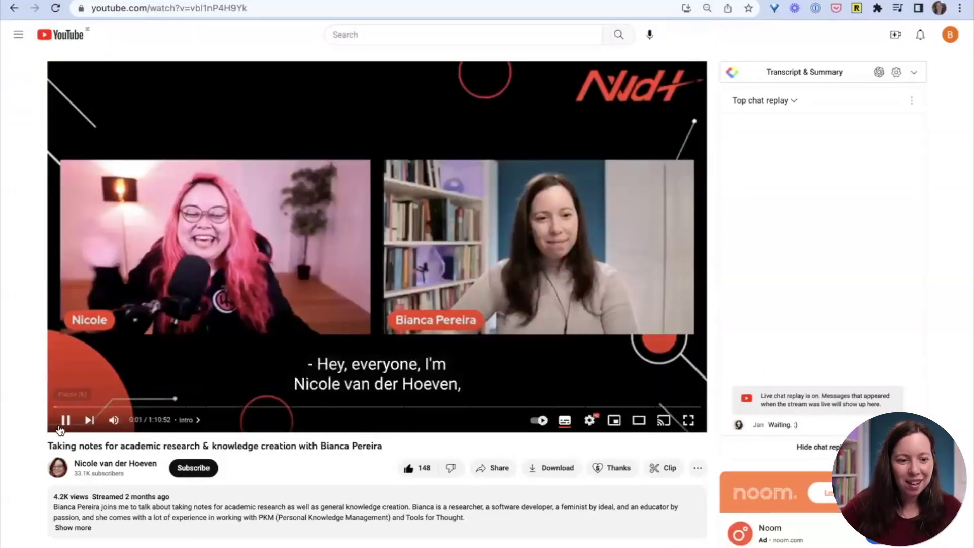
{"action": "left_click", "coordinate": [61, 426]}
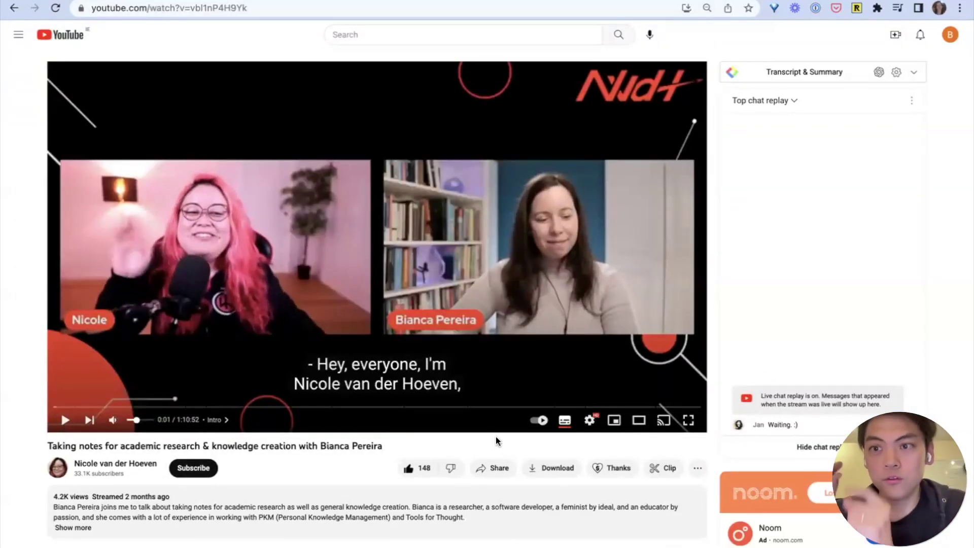
- Expand the video's Transcript & Summary and highlight "So I was like, "I'll try and see if there is any benefit of doing that." at 39:42 in pink
{"action": "scroll", "coordinate": [499, 444], "scroll_direction": "down", "scroll_amount": 3}
{"action": "scroll", "coordinate": [500, 443], "scroll_direction": "up", "scroll_amount": 2}
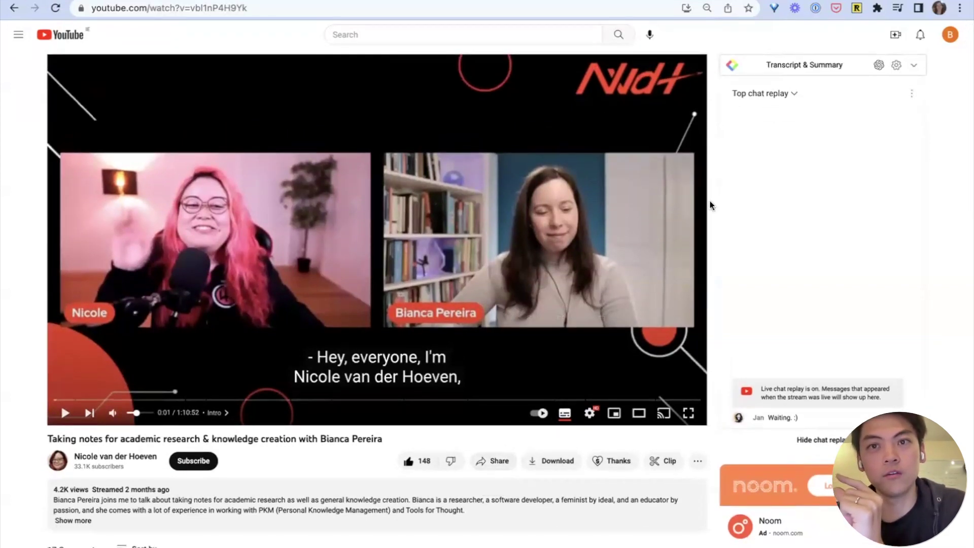
{"action": "scroll", "coordinate": [714, 201], "scroll_direction": "up", "scroll_amount": 1}
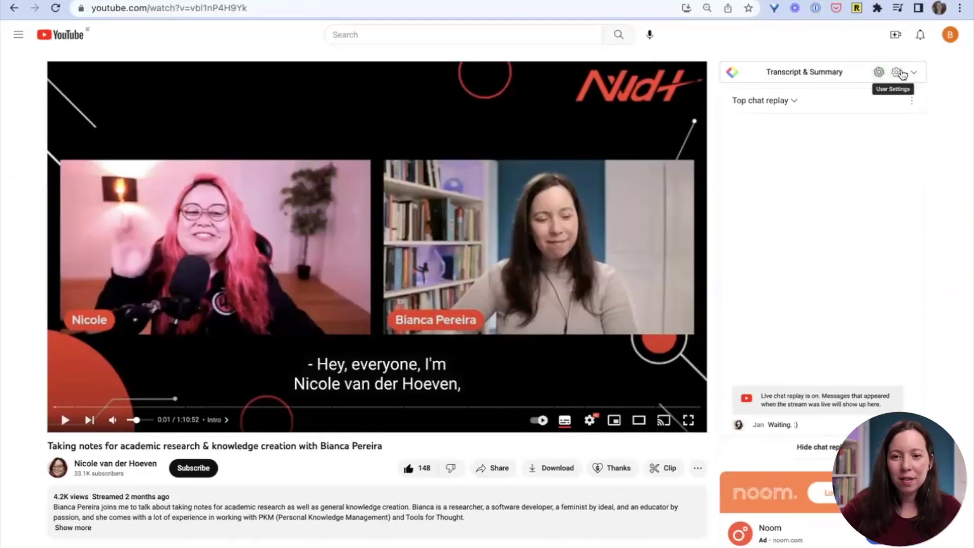
{"action": "left_click", "coordinate": [849, 74]}
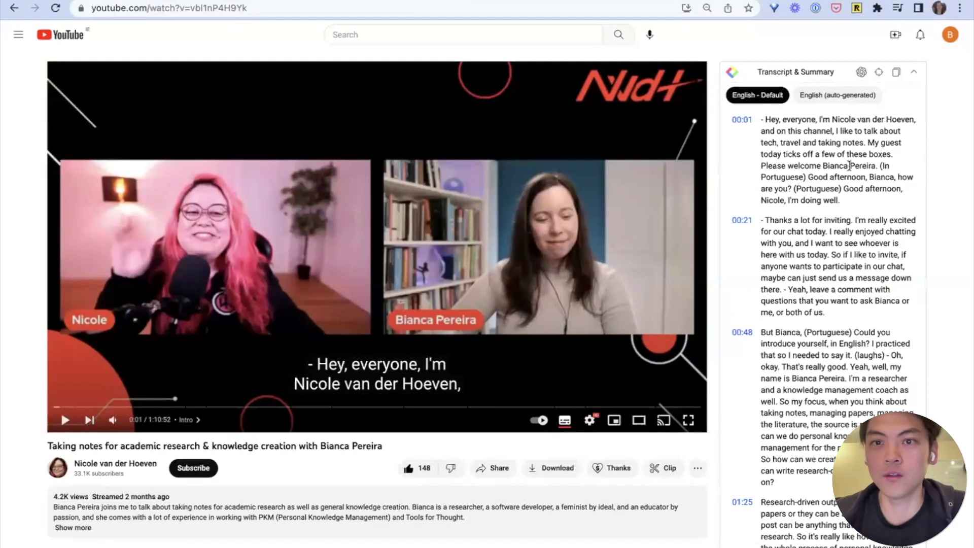
{"action": "scroll", "coordinate": [849, 165], "scroll_direction": "down", "scroll_amount": 15}
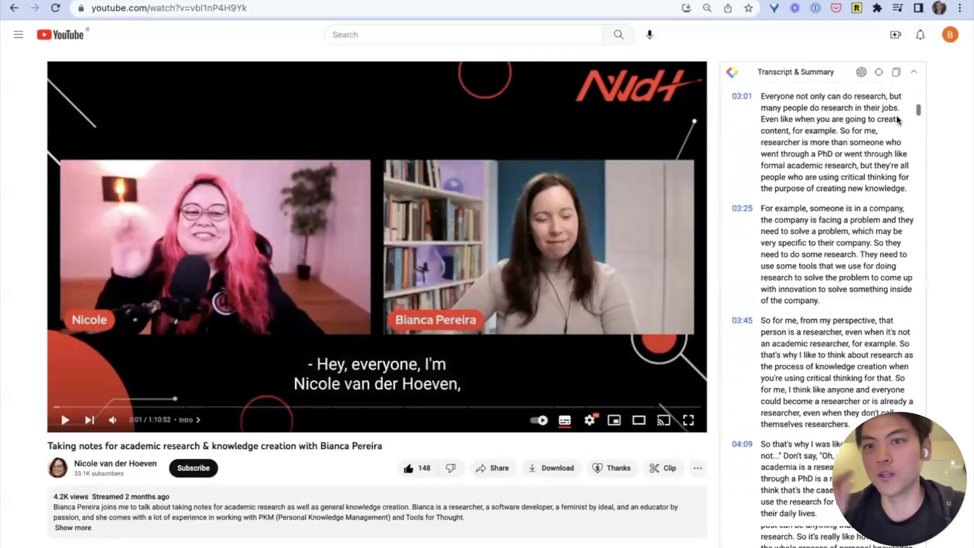
{"action": "left_click_drag", "start_coordinate": [917, 111], "coordinate": [896, 354]}
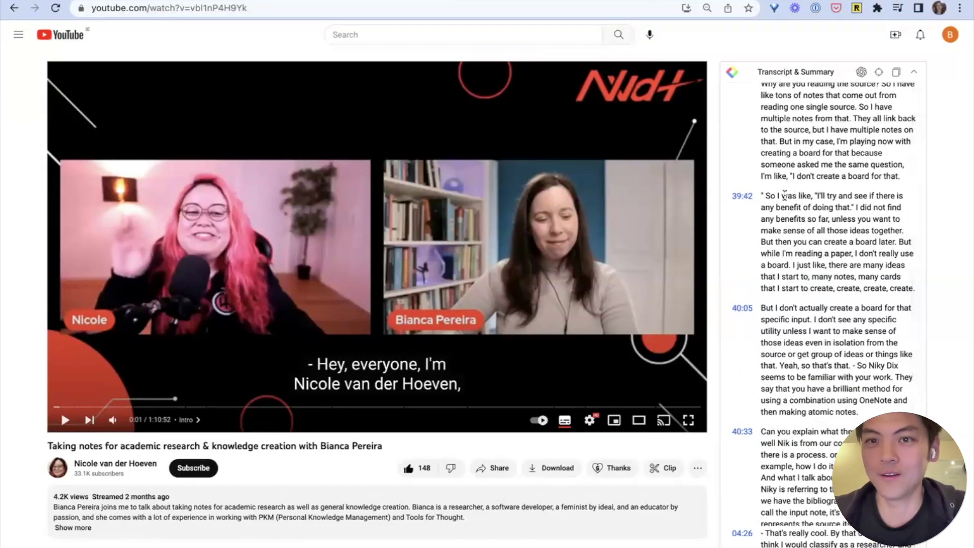
{"action": "left_click_drag", "start_coordinate": [765, 195], "coordinate": [854, 205]}
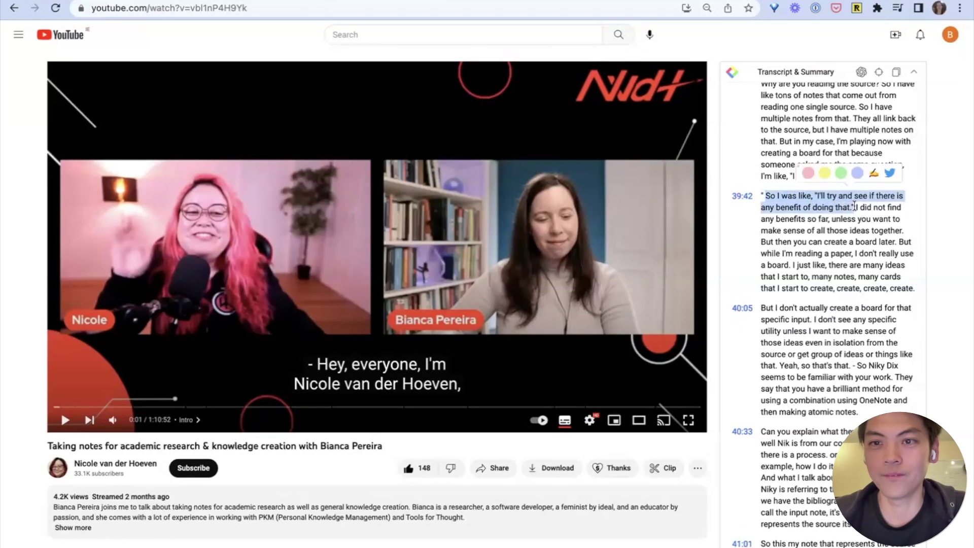
{"action": "left_click", "coordinate": [806, 173]}
- Remove the pink highlight at 39:42 in the transcript and reapply it to the same sentence in pink
{"action": "mouse_move", "coordinate": [818, 201]}
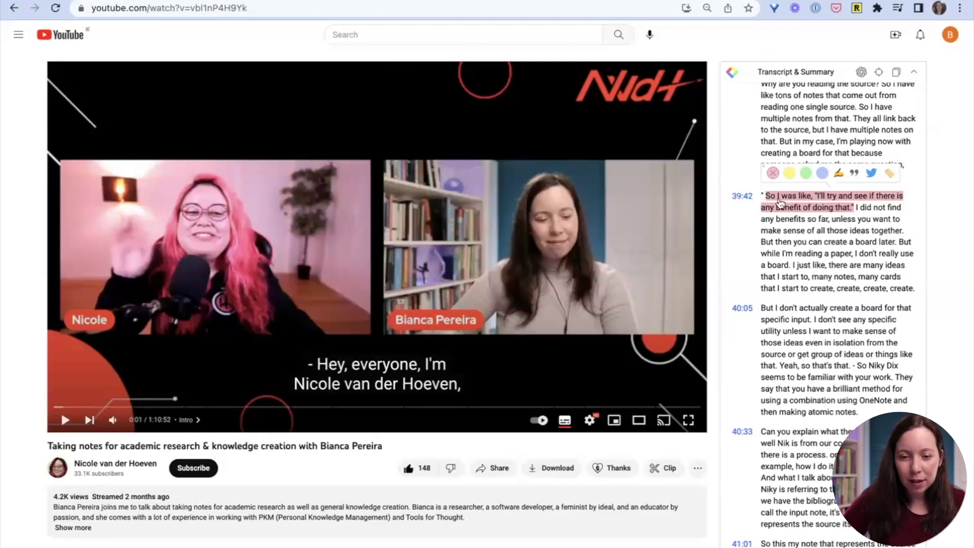
{"action": "left_click", "coordinate": [773, 173]}
{"action": "left_click_drag", "start_coordinate": [765, 196], "coordinate": [851, 205]}
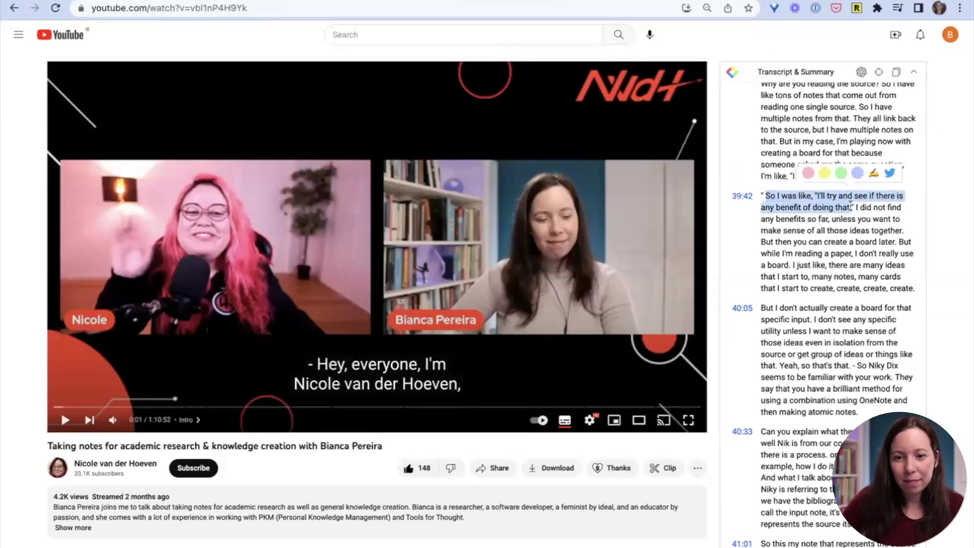
{"action": "left_click", "coordinate": [806, 173]}
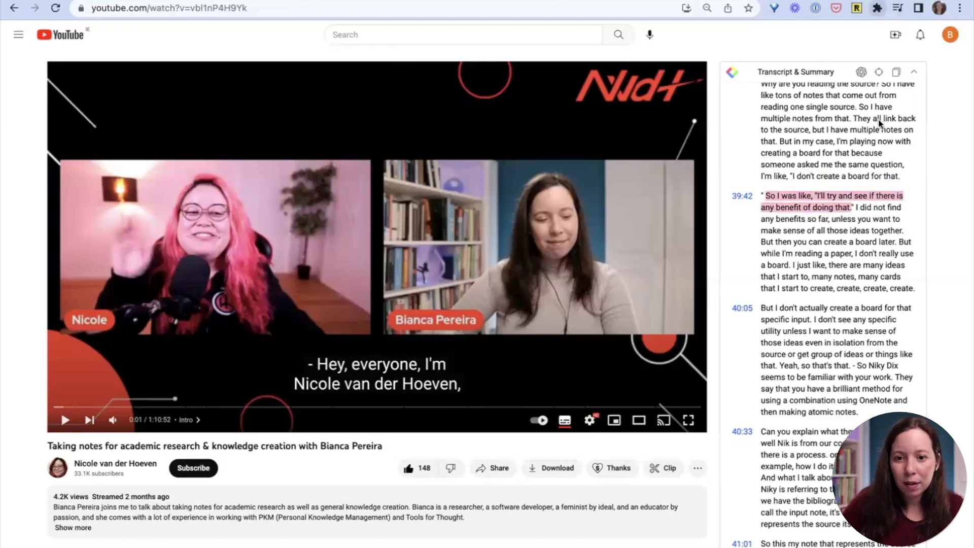
- Check the transcript highlight in the Glasp sidebar, then go back to My Highlights and reload the page
{"action": "left_click", "coordinate": [857, 8]}
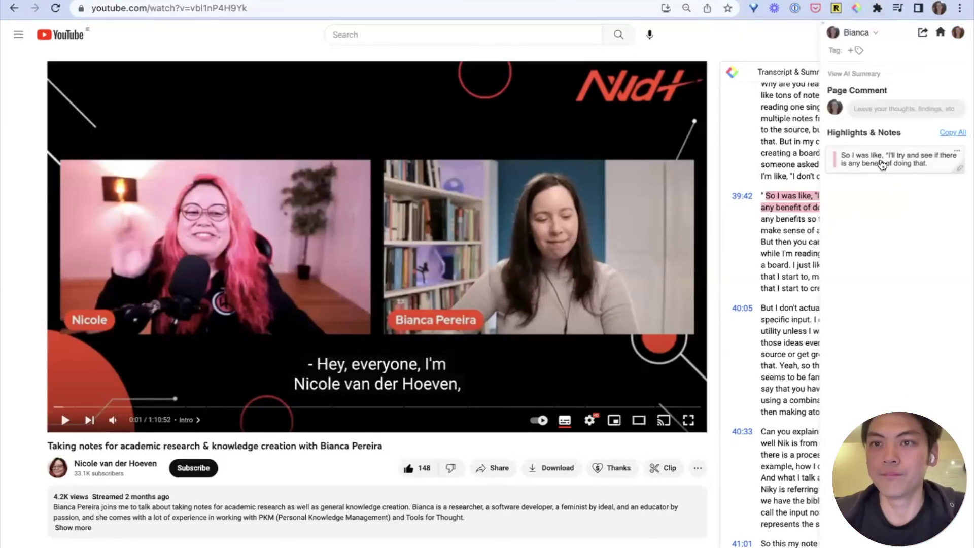
{"action": "scroll", "coordinate": [881, 164], "scroll_direction": "down", "scroll_amount": 1}
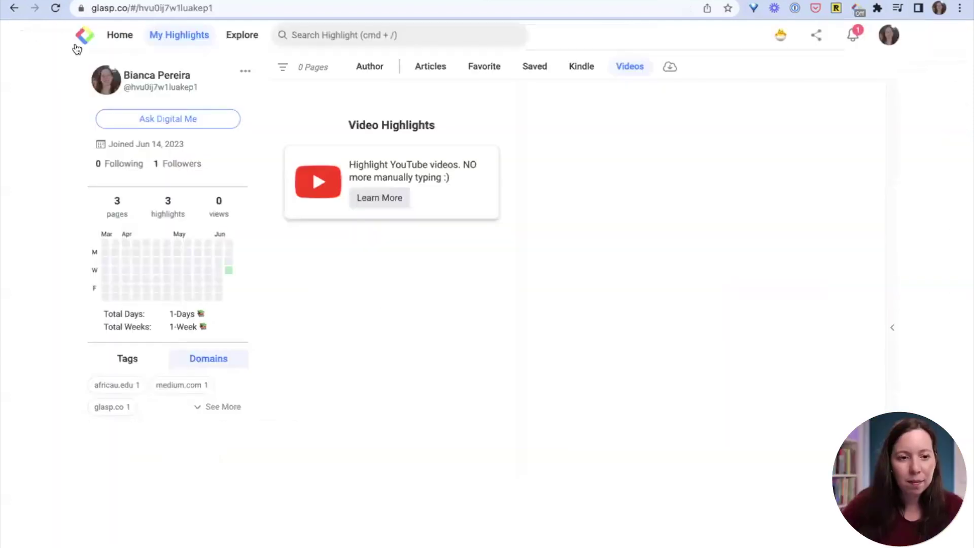
{"action": "left_click", "coordinate": [56, 9]}
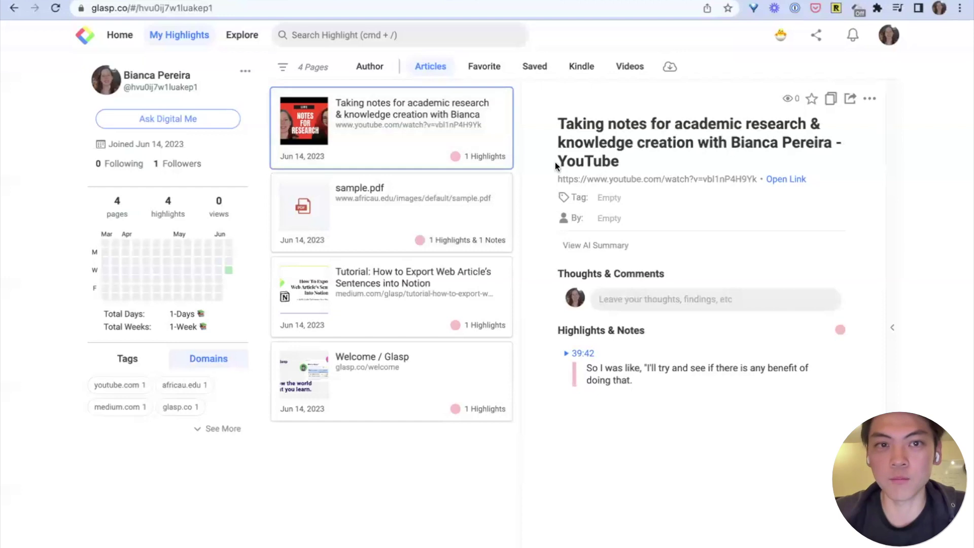
- Open the video at 39:42 from its saved highlight's timestamp, pause it, and dismiss the Make Chrome Faster prompt
{"action": "left_click", "coordinate": [580, 353]}
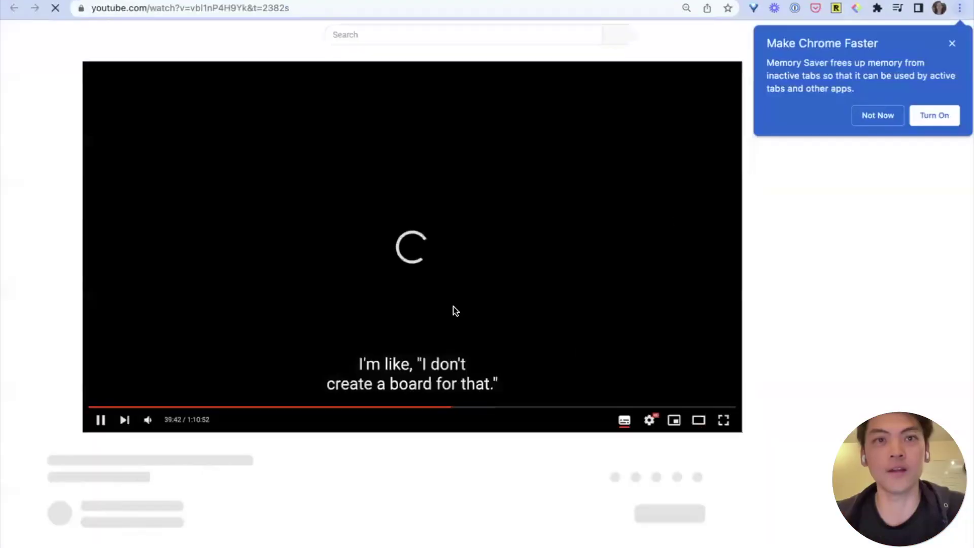
{"action": "left_click", "coordinate": [90, 420]}
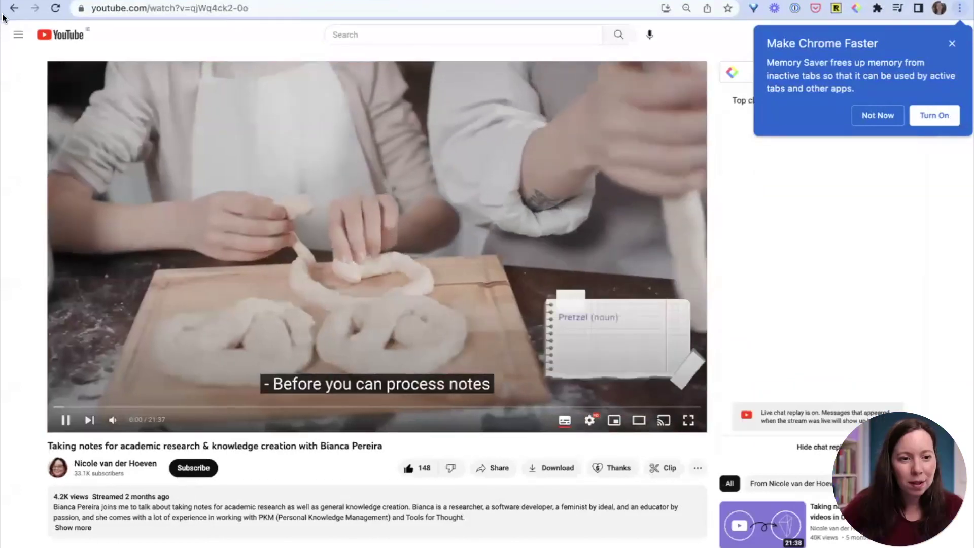
{"action": "left_click", "coordinate": [14, 8]}
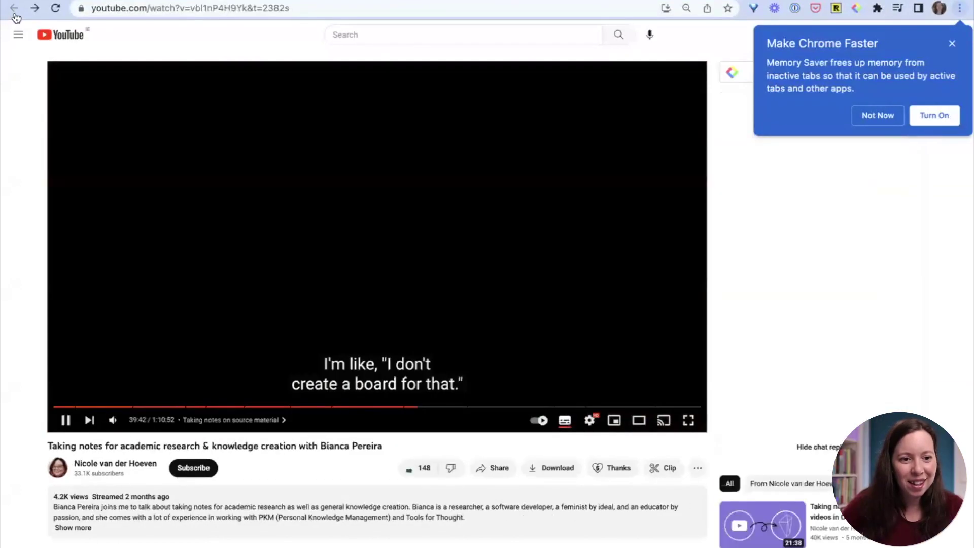
{"action": "left_click", "coordinate": [65, 421]}
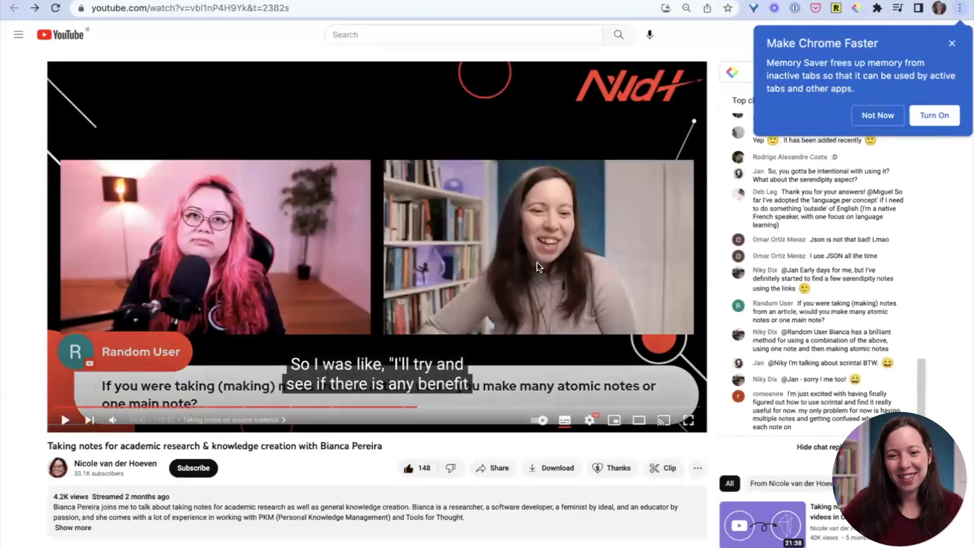
{"action": "left_click", "coordinate": [951, 44]}
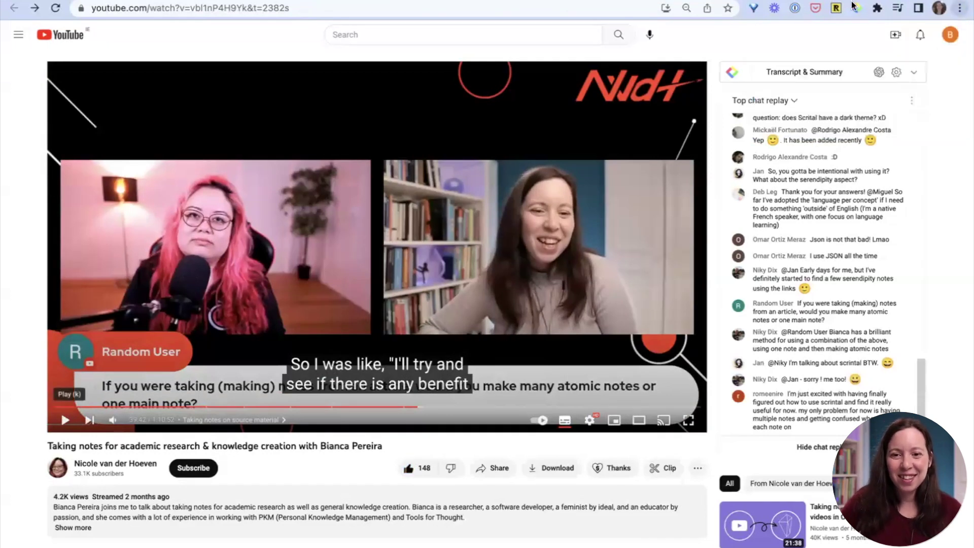
- Return to the tab with the highlighted transcript, review its Highlights & Notes in the Glasp sidebar, and close the sidebar
{"action": "left_click", "coordinate": [857, 8]}
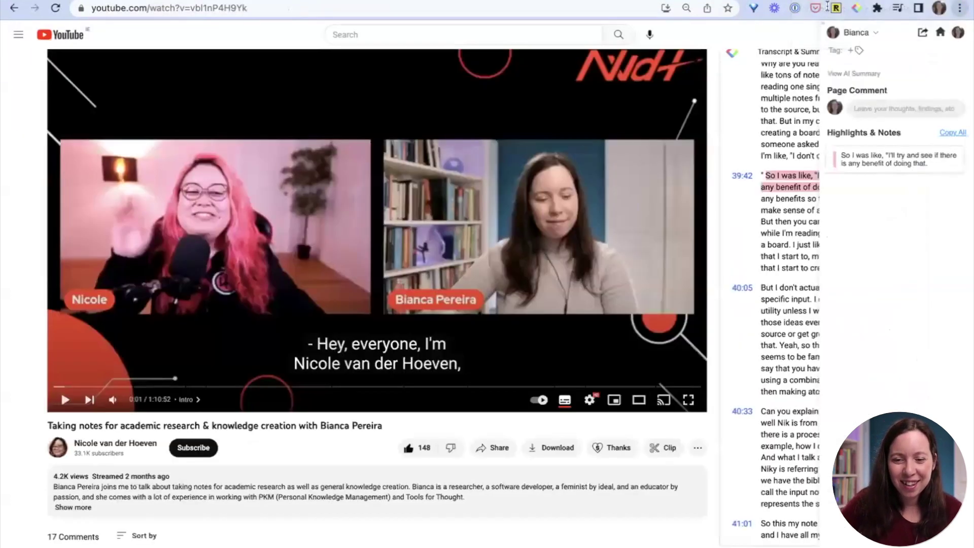
{"action": "mouse_move", "coordinate": [862, 155]}
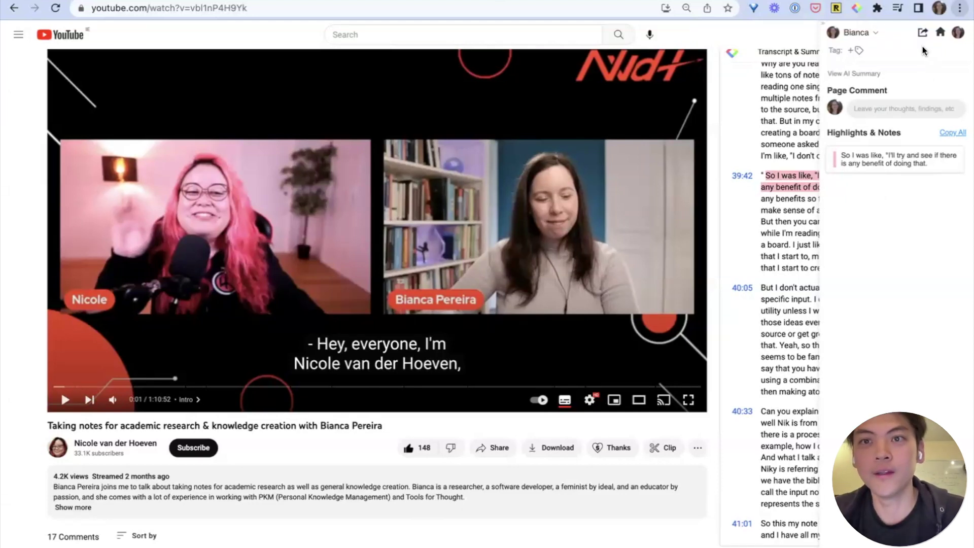
{"action": "left_click", "coordinate": [857, 7]}
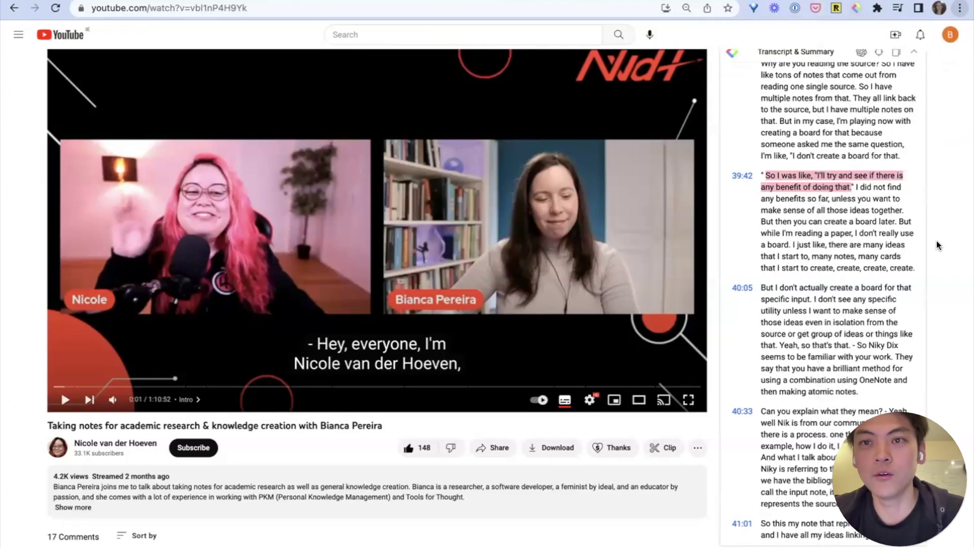
- Open the AI summary of the video in a new tab from Transcript & Summary
{"action": "scroll", "coordinate": [909, 257], "scroll_direction": "up", "scroll_amount": 15}
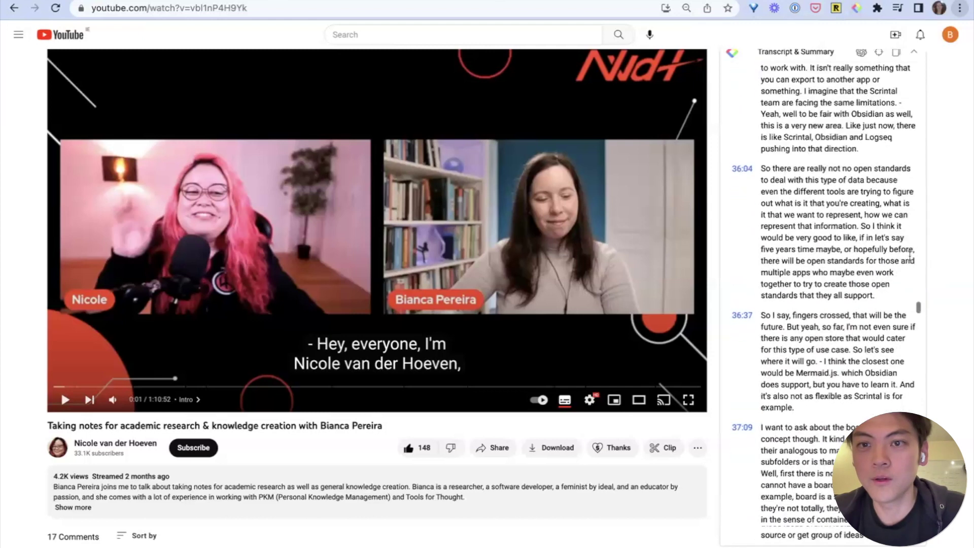
{"action": "scroll", "coordinate": [910, 256], "scroll_direction": "up", "scroll_amount": 12}
{"action": "scroll", "coordinate": [910, 257], "scroll_direction": "up", "scroll_amount": 1}
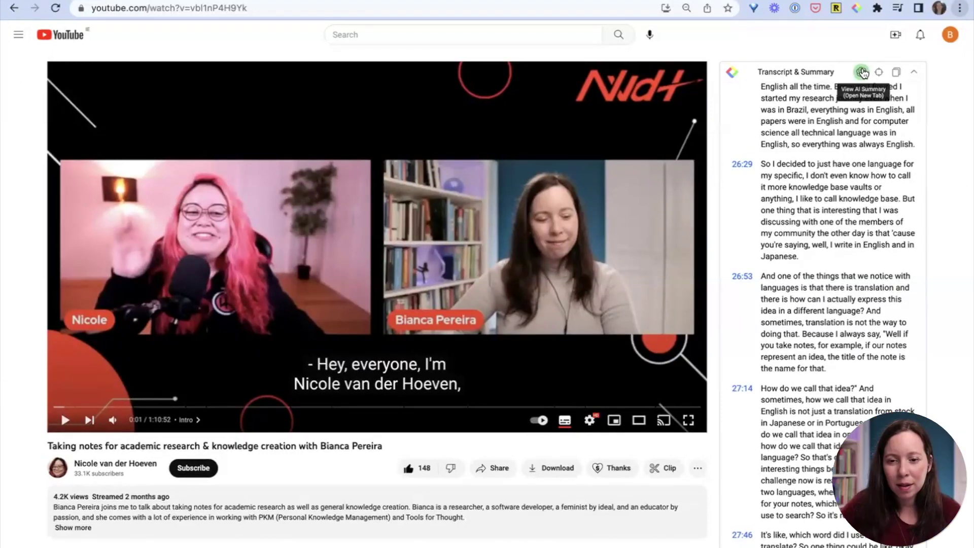
{"action": "left_click", "coordinate": [863, 73]}
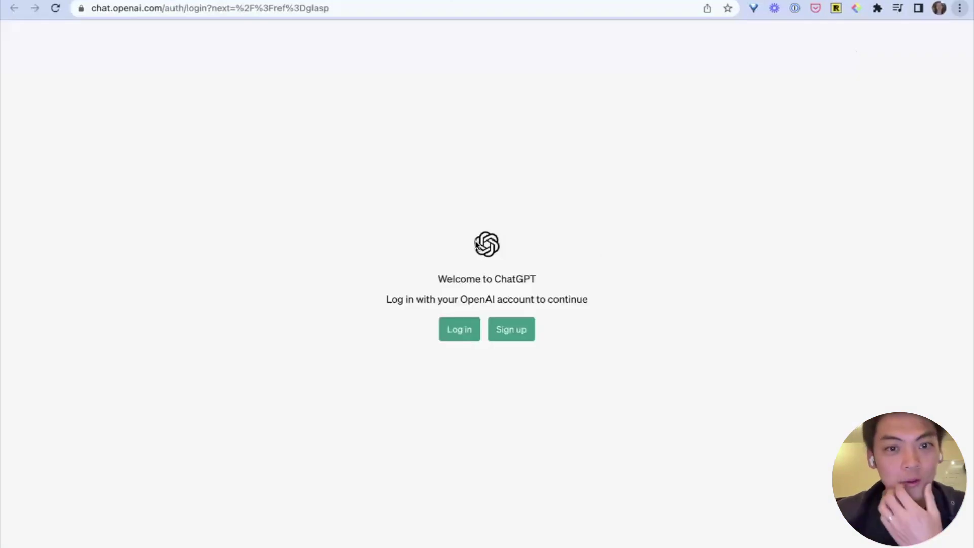
- Log in to ChatGPT using an existing Google account
{"action": "left_click", "coordinate": [465, 330]}
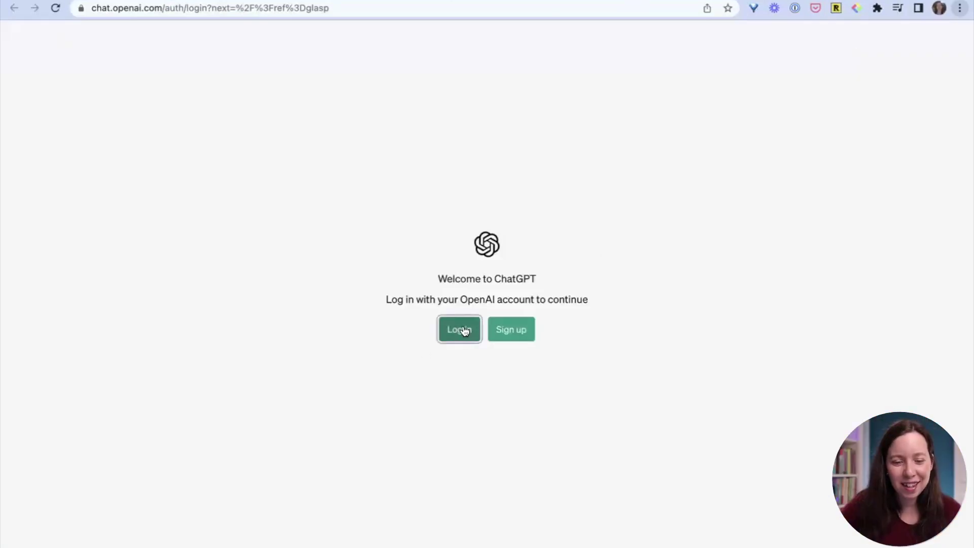
{"action": "left_click", "coordinate": [466, 374]}
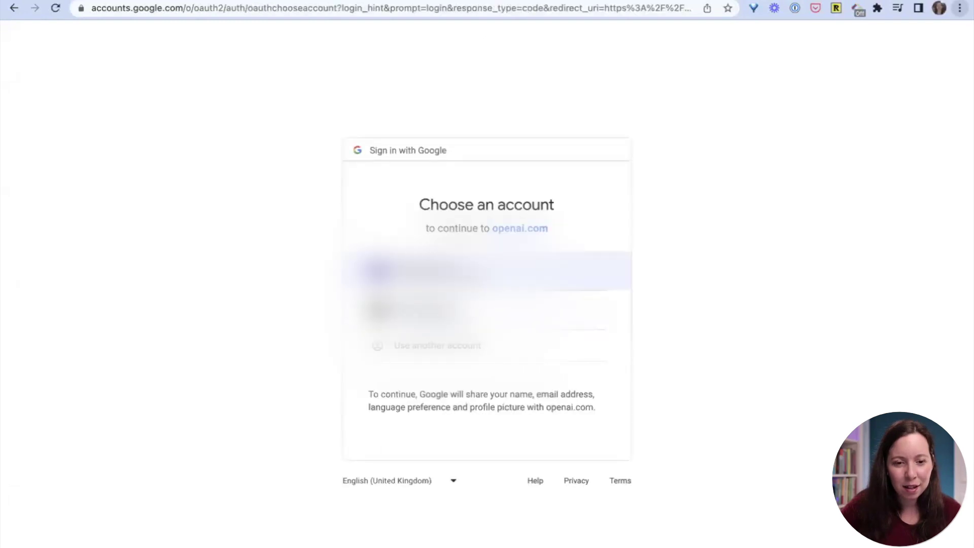
{"action": "left_click", "coordinate": [416, 309]}
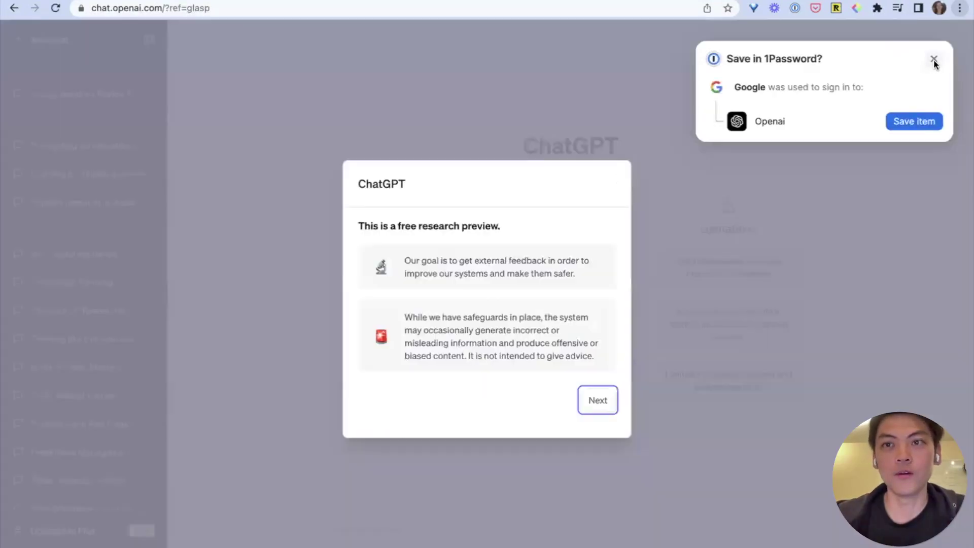
- Dismiss the 1Password save offer and go through the ChatGPT introduction messages to reach the transcript summary chat
{"action": "left_click", "coordinate": [934, 59]}
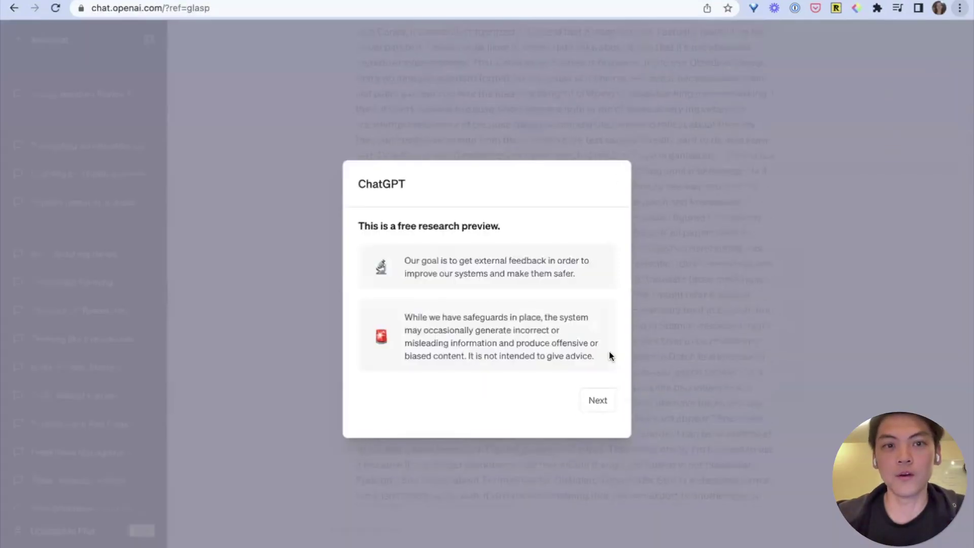
{"action": "left_click", "coordinate": [598, 401]}
{"action": "left_click", "coordinate": [597, 392]}
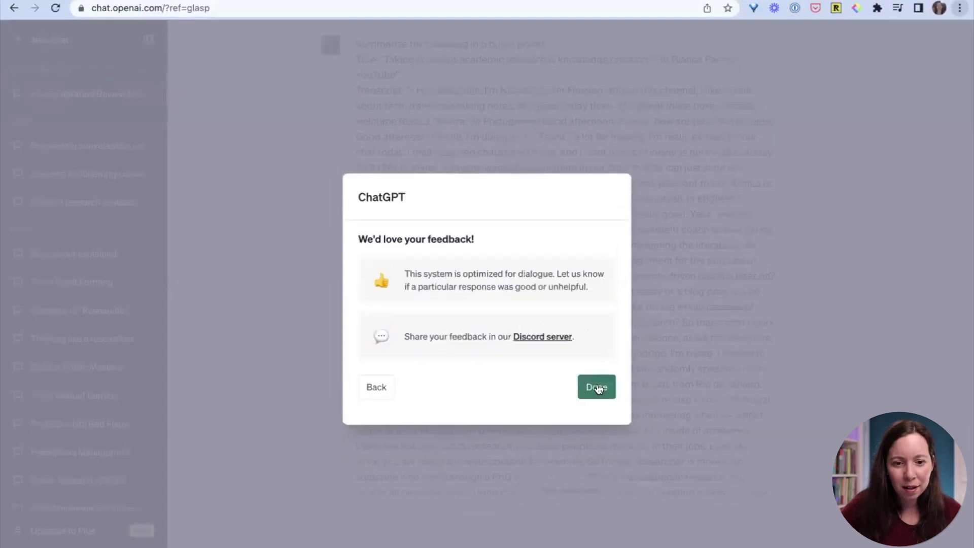
{"action": "left_click", "coordinate": [598, 392]}
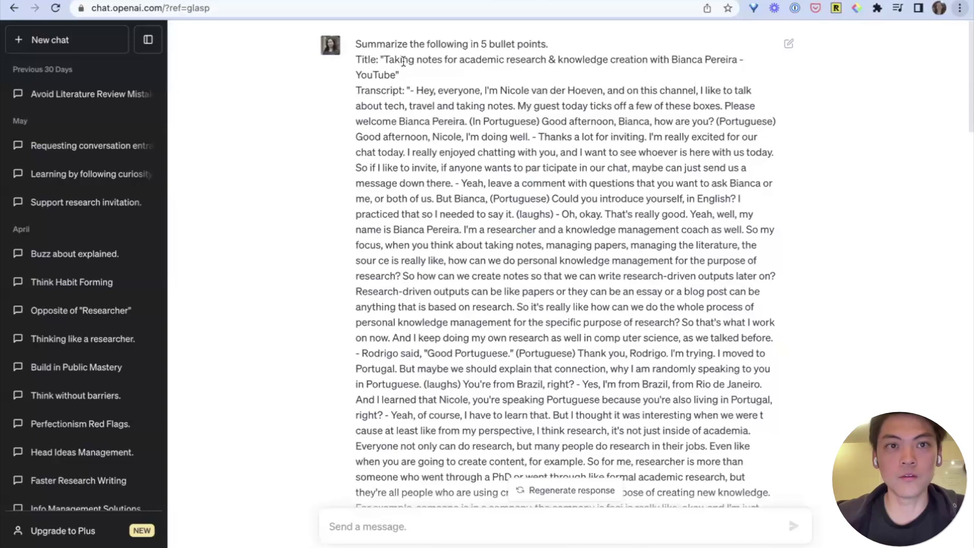
- Read through the transcript prompt and its summary in the ChatGPT conversation
{"action": "scroll", "coordinate": [447, 132], "scroll_direction": "down", "scroll_amount": 1}
{"action": "scroll", "coordinate": [447, 132], "scroll_direction": "down", "scroll_amount": 20}
{"action": "scroll", "coordinate": [447, 136], "scroll_direction": "down", "scroll_amount": 15}
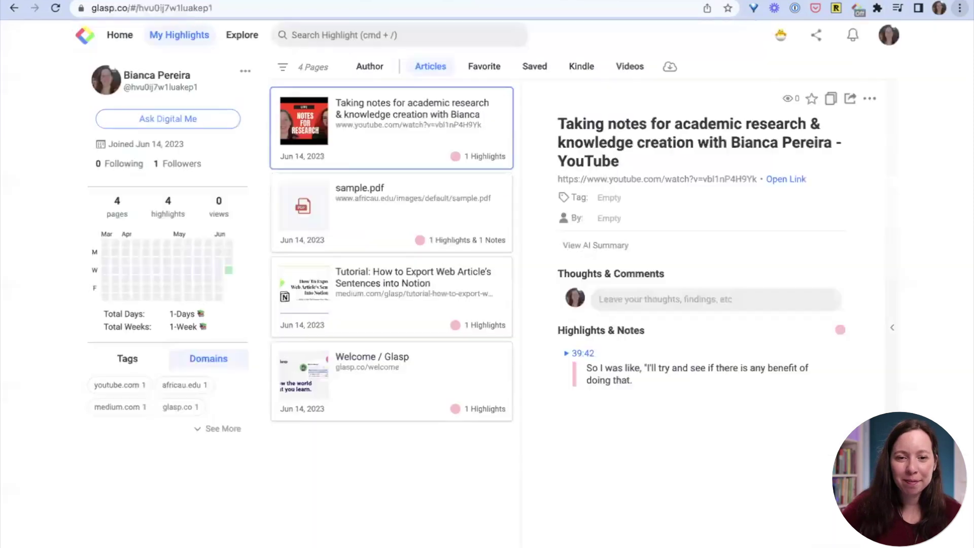
- Open the YouTube video from the 39:42 highlight timestamp and copy its transcript from Transcript & Summary
{"action": "left_click", "coordinate": [583, 353]}
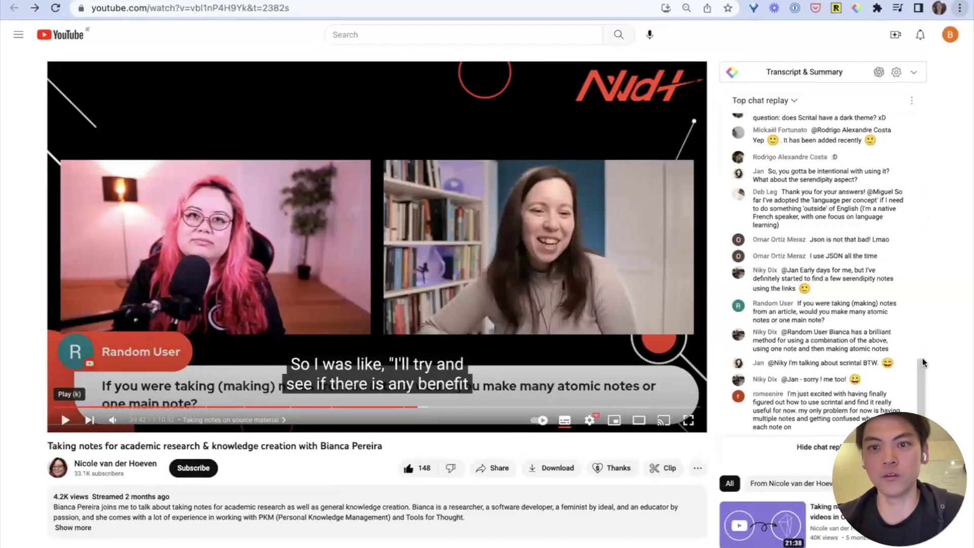
{"action": "left_click_drag", "start_coordinate": [922, 366], "coordinate": [927, 88]}
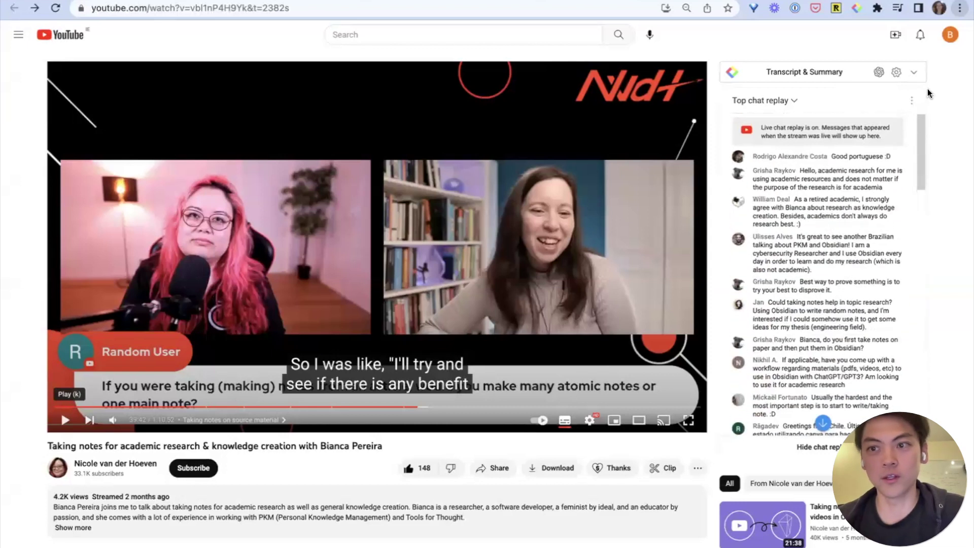
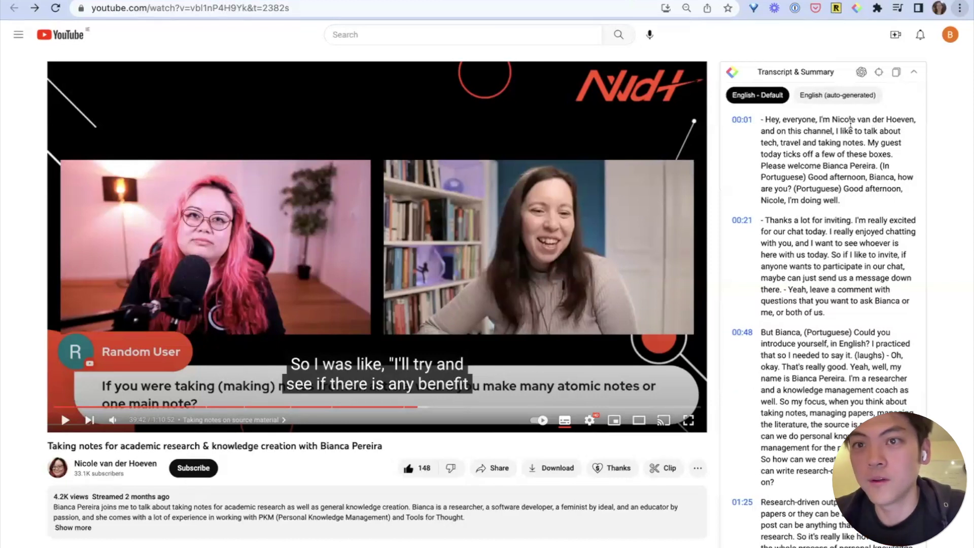
{"action": "left_click", "coordinate": [897, 74]}
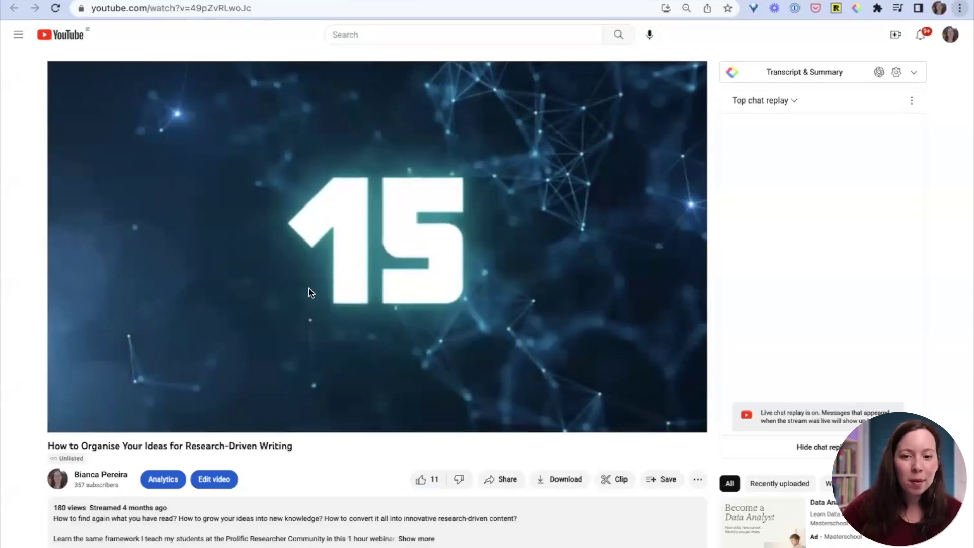
- Expand the transcript of "How to Organise Your Ideas for Research-Driven Writing", pause the video, and look through the auto-generated English text
{"action": "left_click", "coordinate": [802, 73]}
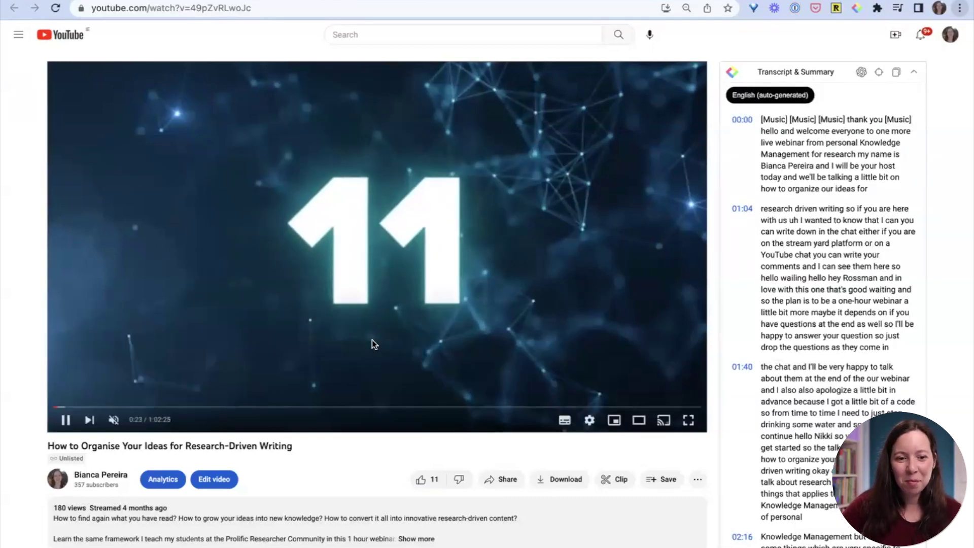
{"action": "left_click", "coordinate": [65, 420]}
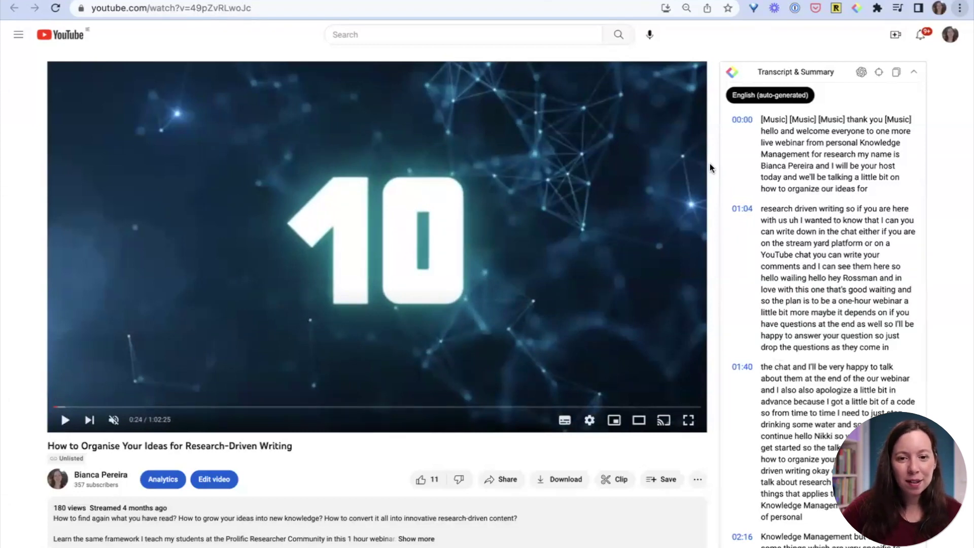
{"action": "scroll", "coordinate": [799, 272], "scroll_direction": "down", "scroll_amount": 4}
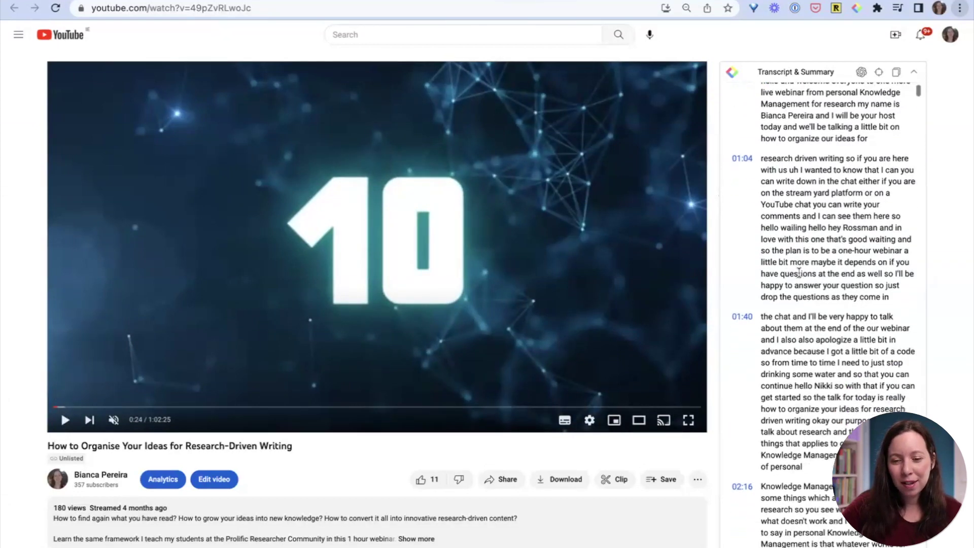
{"action": "scroll", "coordinate": [799, 271], "scroll_direction": "down", "scroll_amount": 20}
{"action": "scroll", "coordinate": [799, 272], "scroll_direction": "up", "scroll_amount": 20}
{"action": "scroll", "coordinate": [799, 273], "scroll_direction": "up", "scroll_amount": 10}
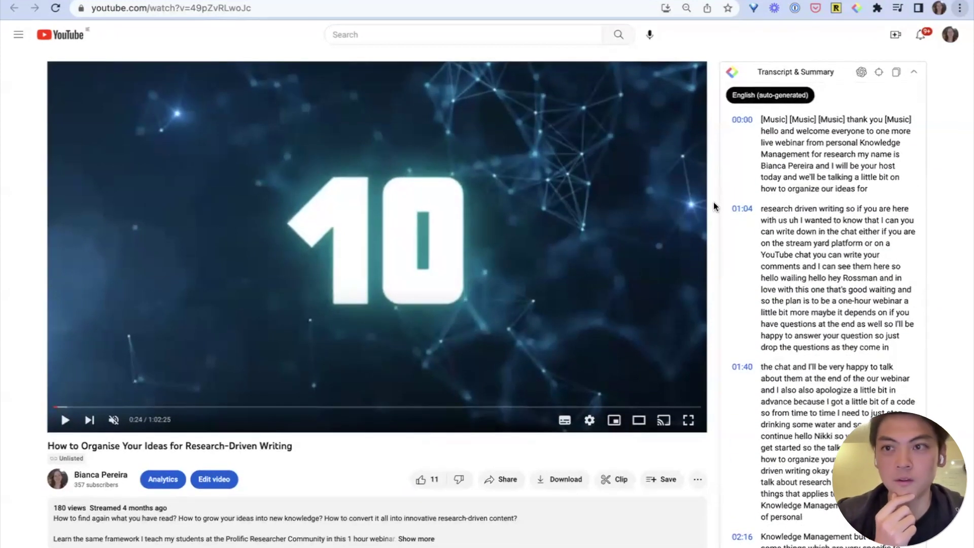
{"action": "scroll", "coordinate": [713, 203], "scroll_direction": "down", "scroll_amount": 1}
{"action": "scroll", "coordinate": [714, 203], "scroll_direction": "up", "scroll_amount": 1}
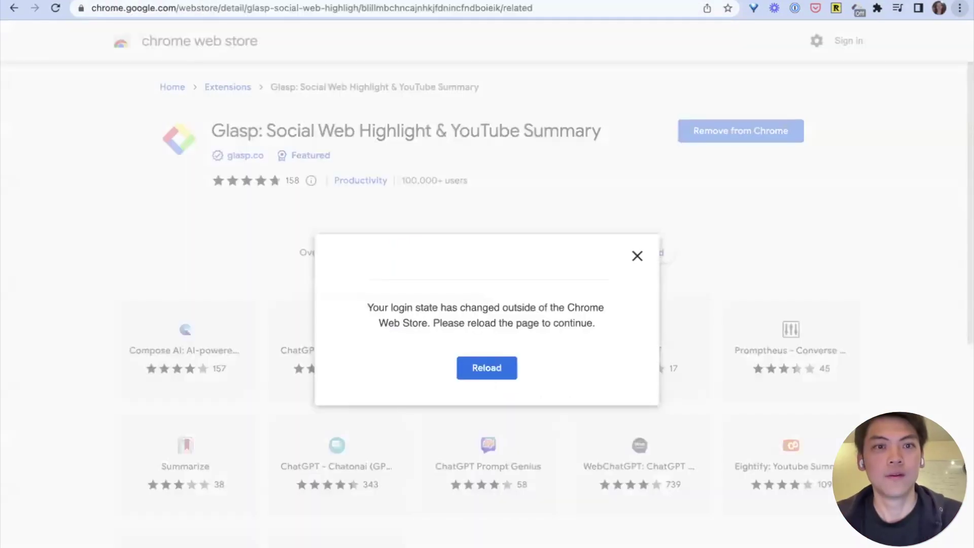
- Return to the Glasp My Highlights page and view the Saved highlights
{"action": "left_click", "coordinate": [553, 1]}
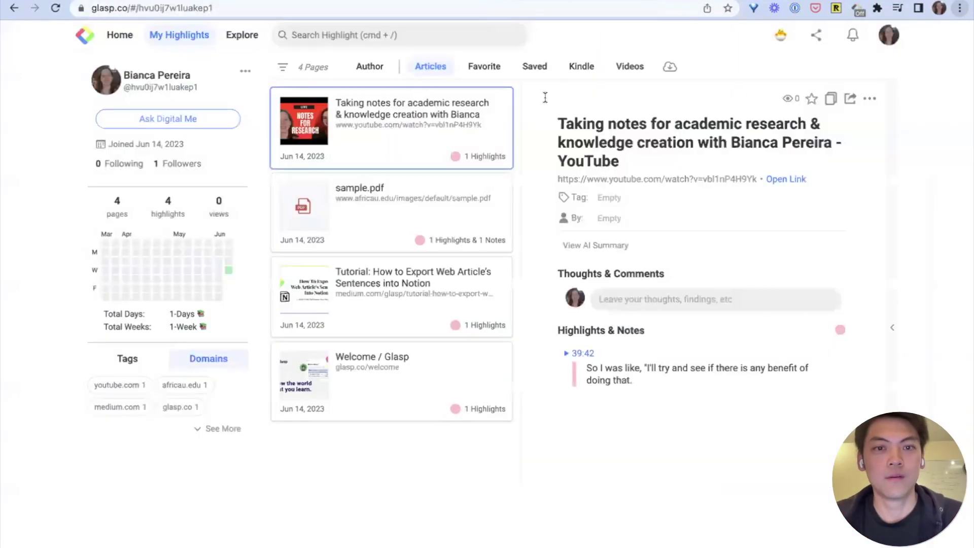
{"action": "left_click", "coordinate": [533, 66]}
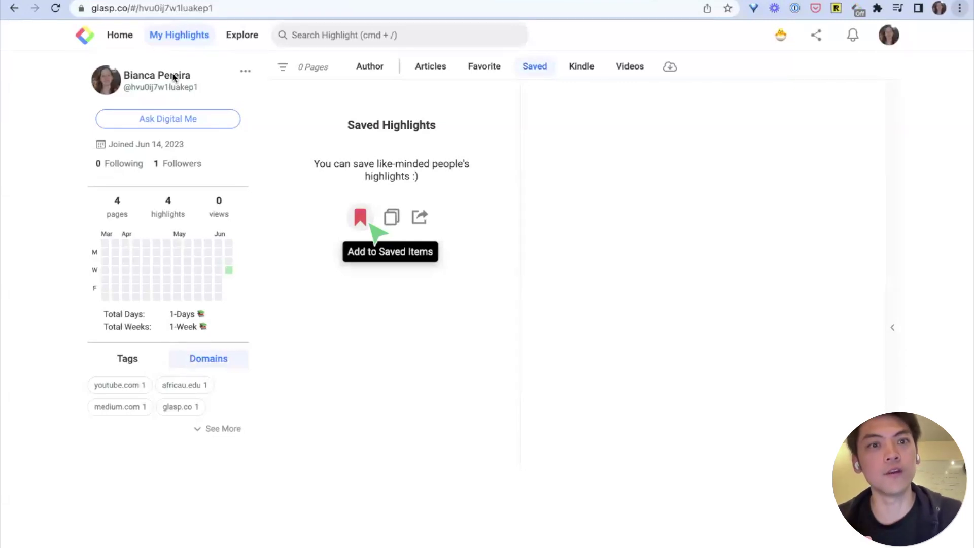
- Go to the Glasp home feed and save Learning, Knowledge Management and Self-improvement as favorite topics
{"action": "left_click", "coordinate": [116, 41]}
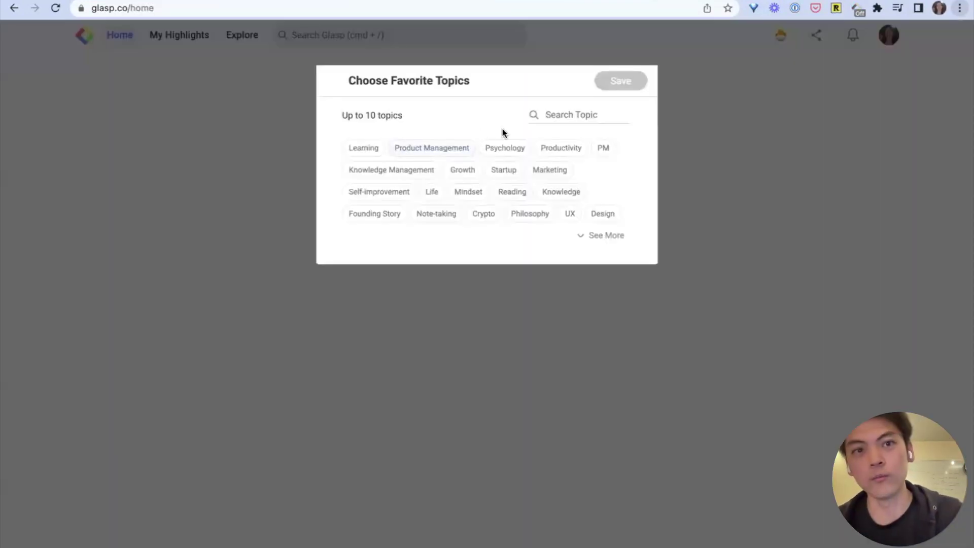
{"action": "left_click", "coordinate": [568, 113]}
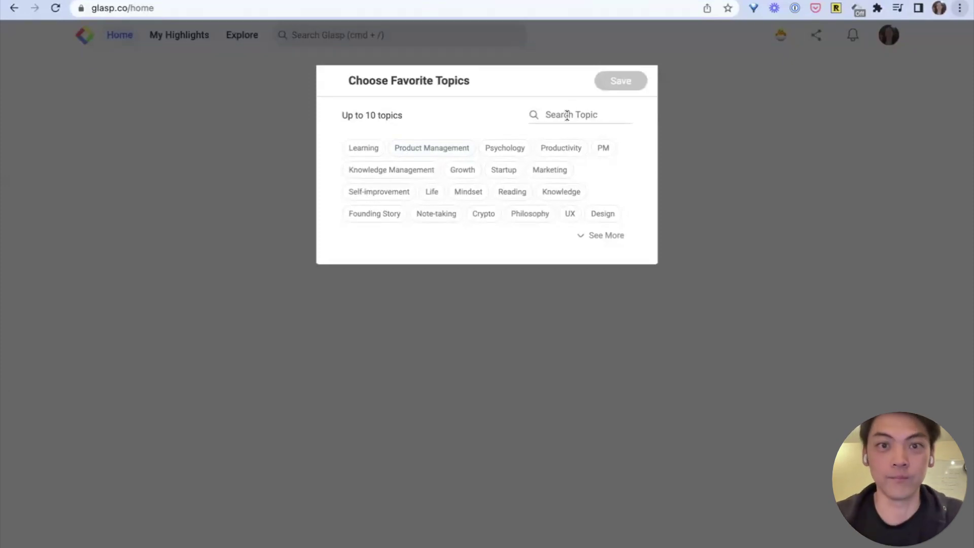
{"action": "left_click", "coordinate": [367, 155]}
{"action": "left_click", "coordinate": [388, 172]}
{"action": "left_click", "coordinate": [407, 193]}
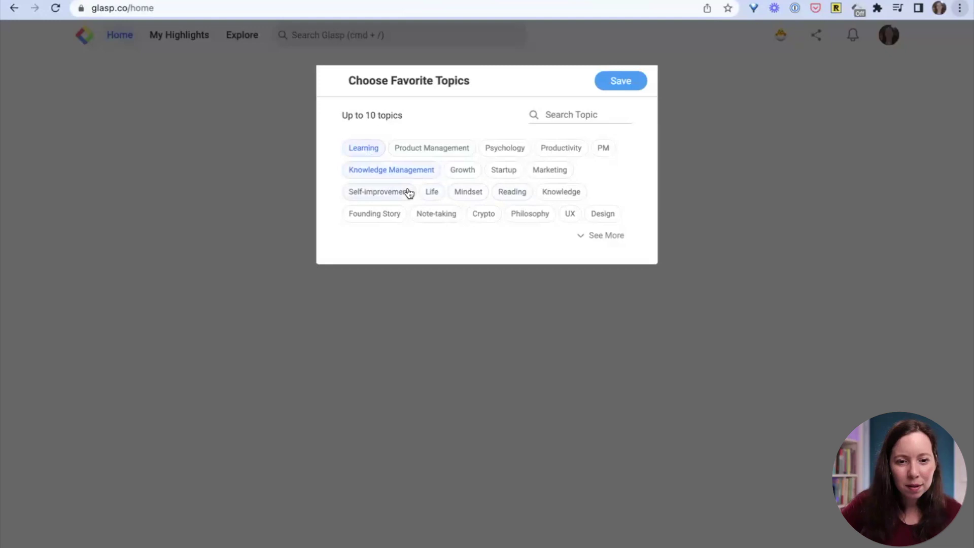
{"action": "left_click", "coordinate": [629, 82]}
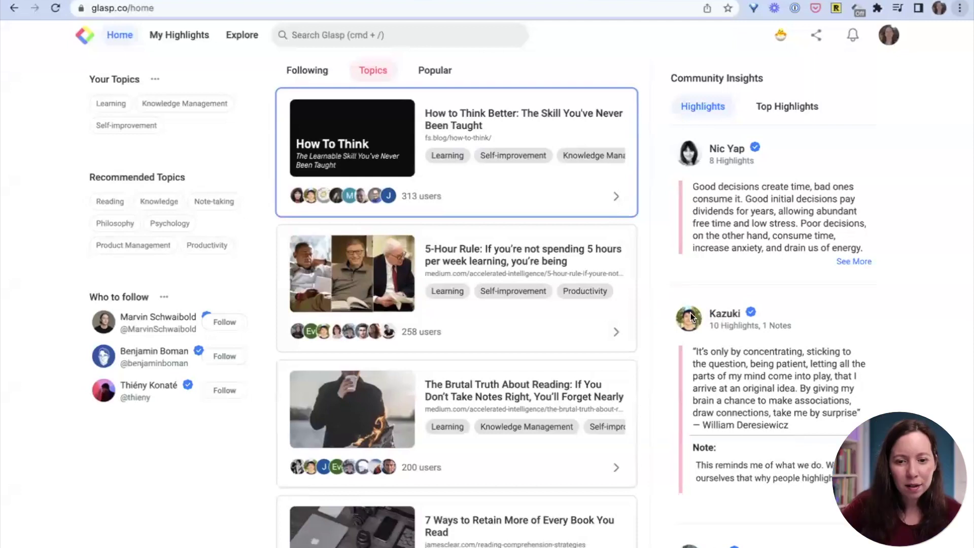
- Open the Glasp cofounder's profile from Community Insights and follow it
{"action": "mouse_move", "coordinate": [716, 374]}
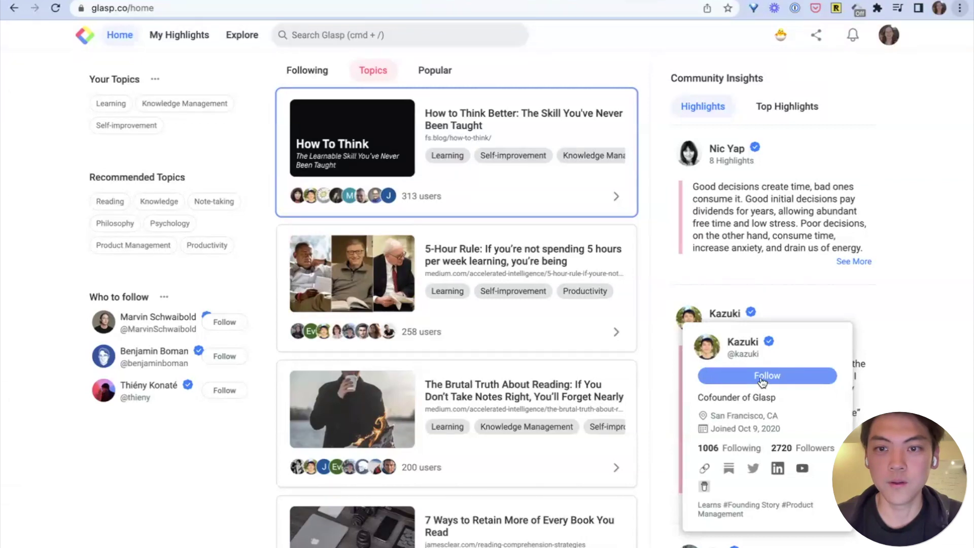
{"action": "left_click", "coordinate": [711, 350]}
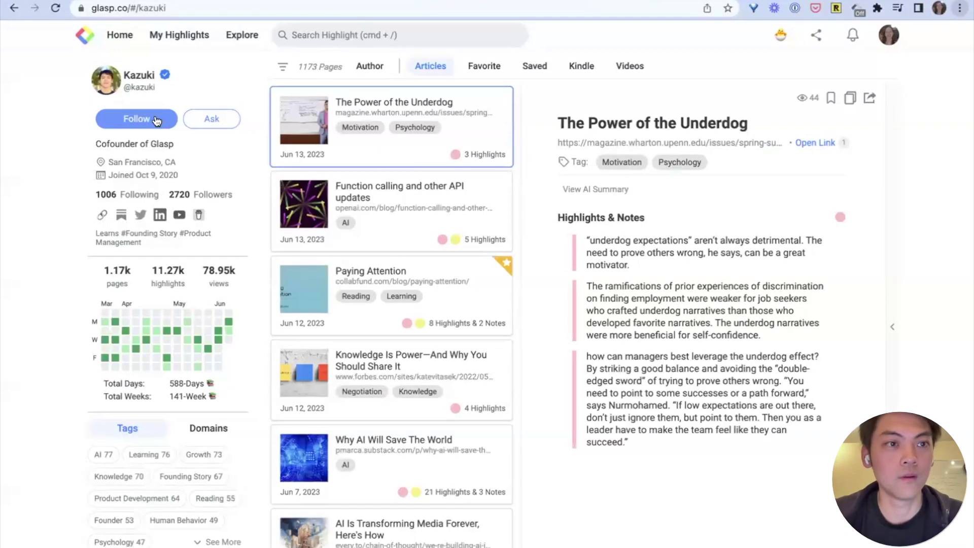
{"action": "left_click", "coordinate": [156, 120]}
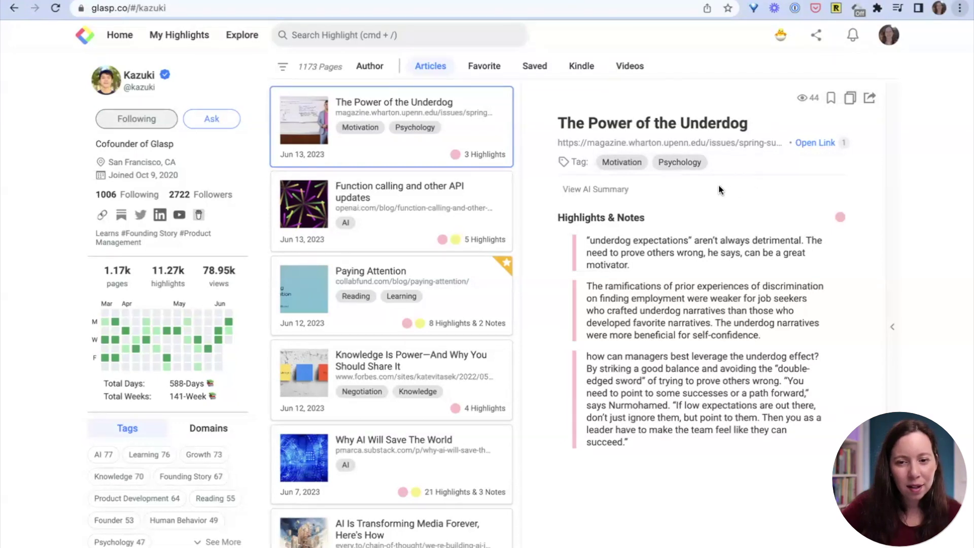
- Save the cofounder's highlights of "The Power of the Underdog" and view them among the Saved items in My Highlights
{"action": "left_click", "coordinate": [831, 99]}
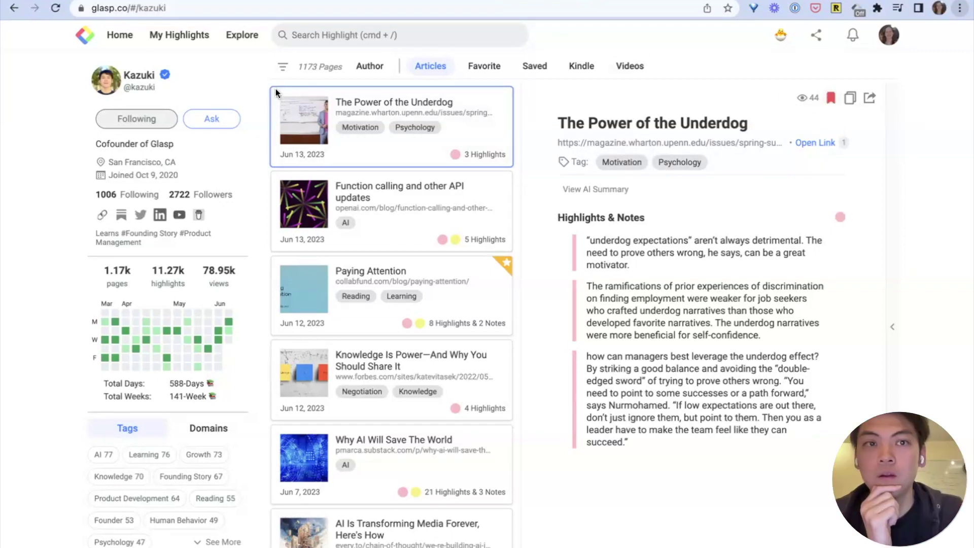
{"action": "left_click", "coordinate": [531, 67]}
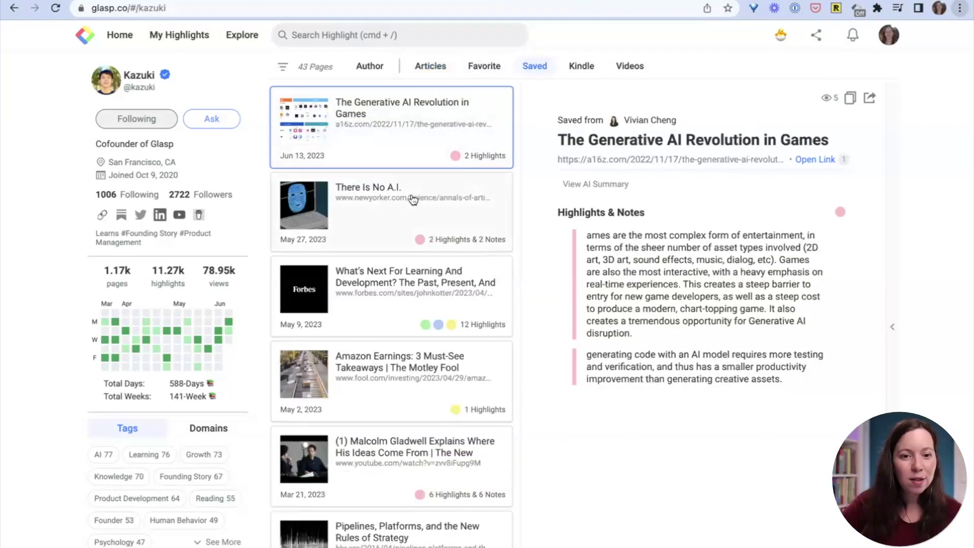
{"action": "left_click", "coordinate": [172, 38]}
{"action": "left_click", "coordinate": [532, 67]}
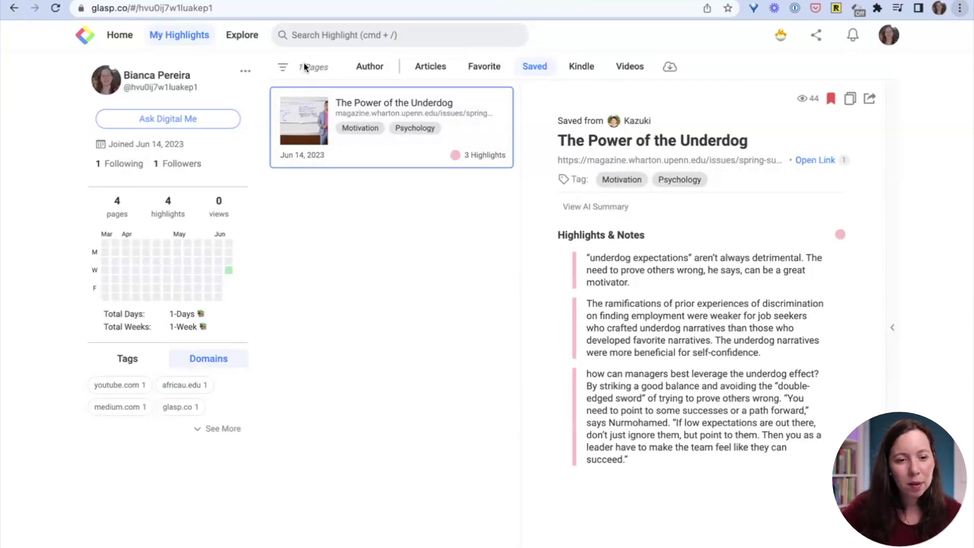
- Look at the fields available in Edit Profile and close it without making changes
{"action": "left_click", "coordinate": [245, 71]}
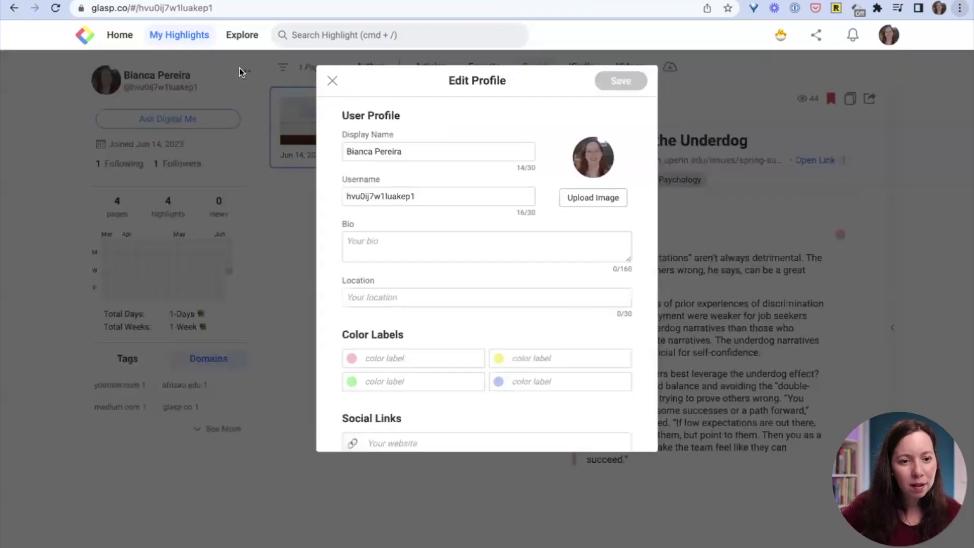
{"action": "left_click", "coordinate": [332, 80]}
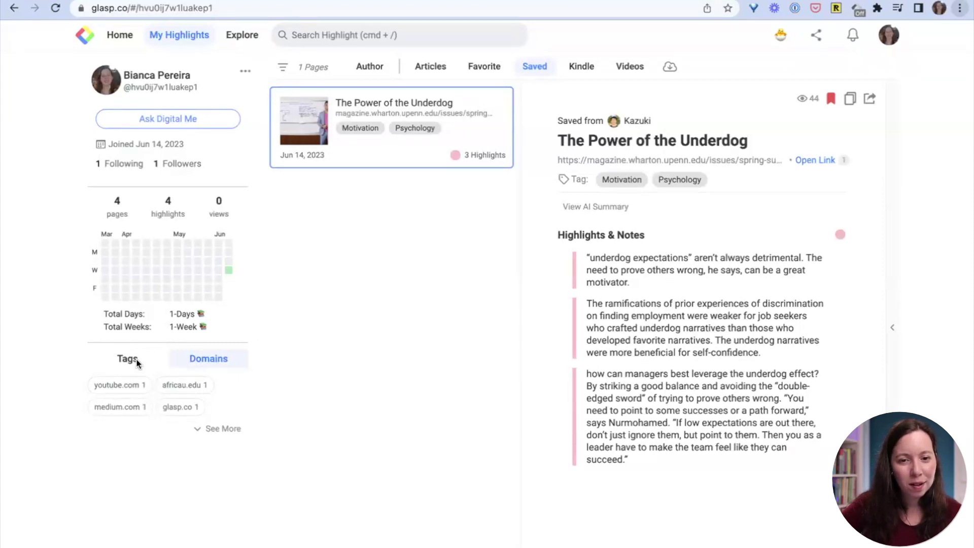
- Generate a Hatch article from two randomly picked highlighted pages and open it in the library
{"action": "left_click", "coordinate": [781, 37]}
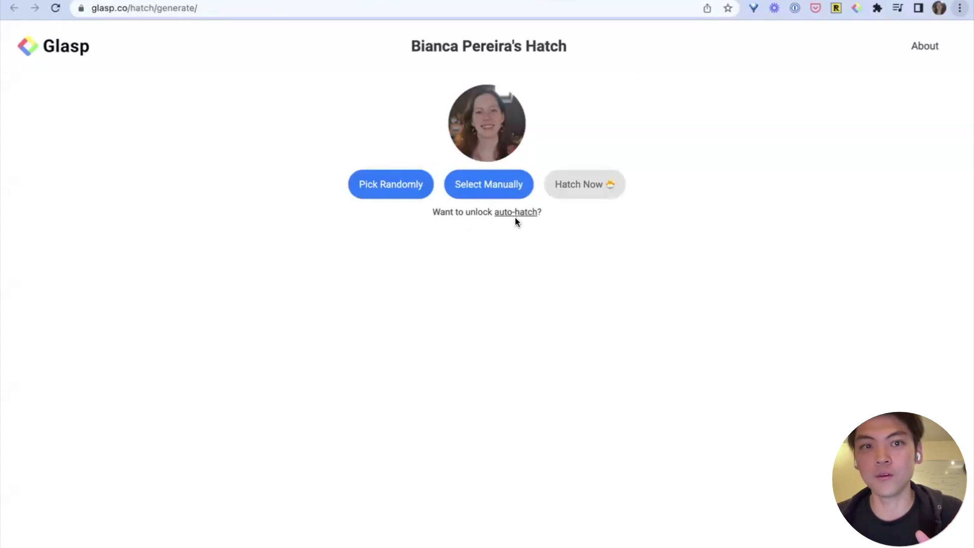
{"action": "left_click", "coordinate": [418, 187]}
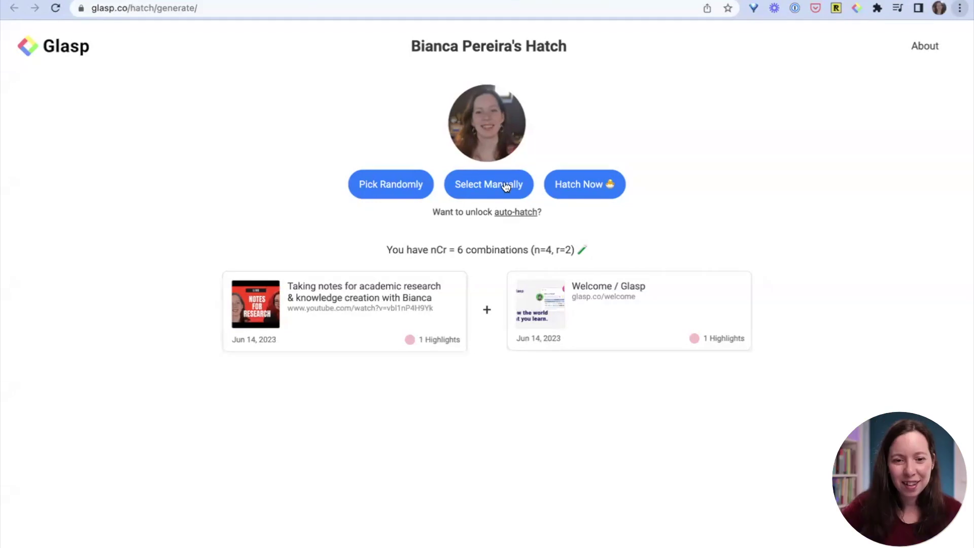
{"action": "left_click", "coordinate": [575, 186]}
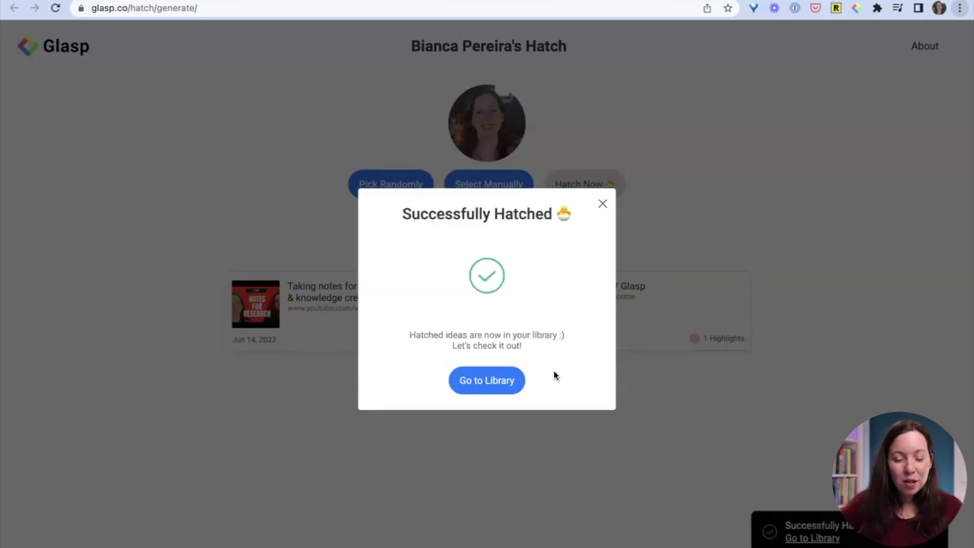
{"action": "left_click", "coordinate": [512, 380]}
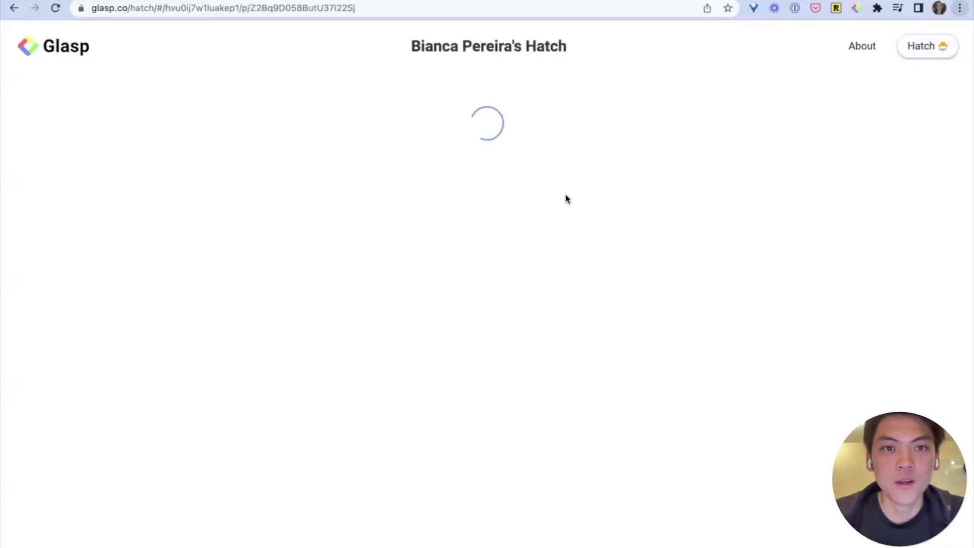
- Read the hatched article "The Importance of Note-taking for Academic Research and Knowledge Creation" and examine its embedded source highlights
{"action": "scroll", "coordinate": [544, 232], "scroll_direction": "down", "scroll_amount": 1}
{"action": "scroll", "coordinate": [545, 233], "scroll_direction": "up", "scroll_amount": 1}
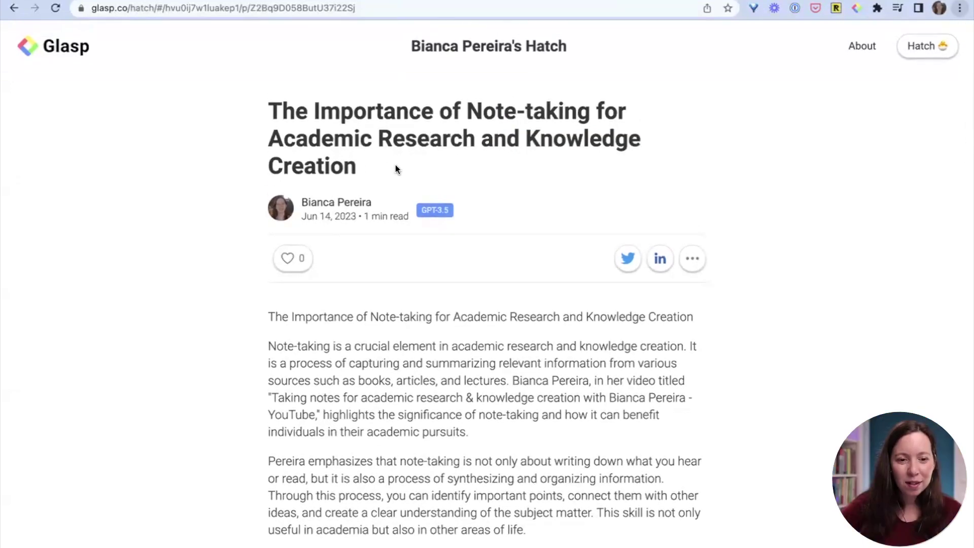
{"action": "scroll", "coordinate": [771, 255], "scroll_direction": "down", "scroll_amount": 3}
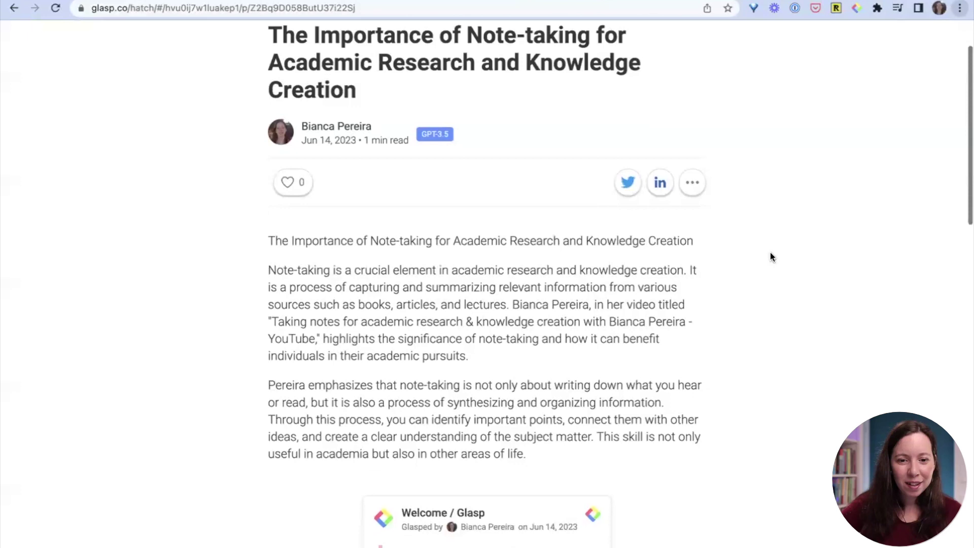
{"action": "scroll", "coordinate": [771, 254], "scroll_direction": "up", "scroll_amount": 3}
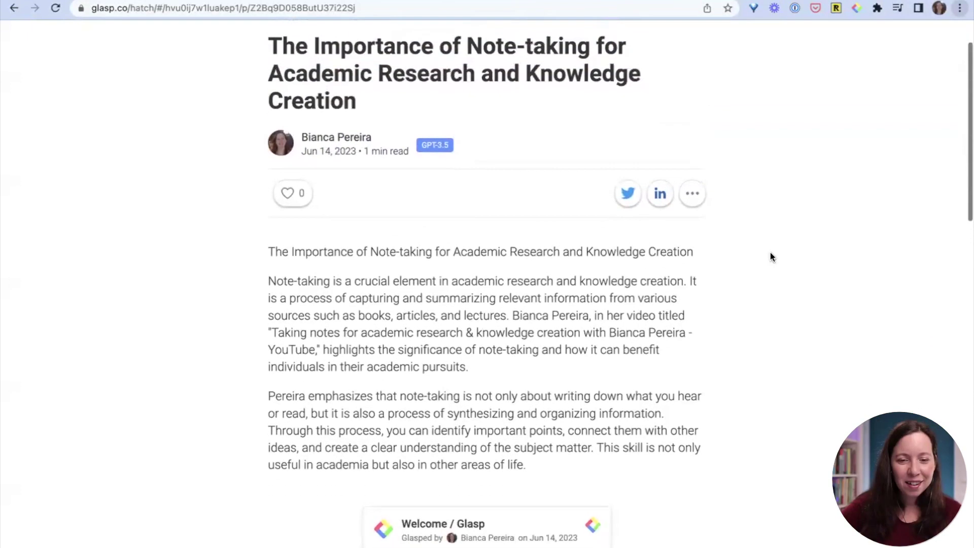
{"action": "scroll", "coordinate": [770, 252], "scroll_direction": "down", "scroll_amount": 1}
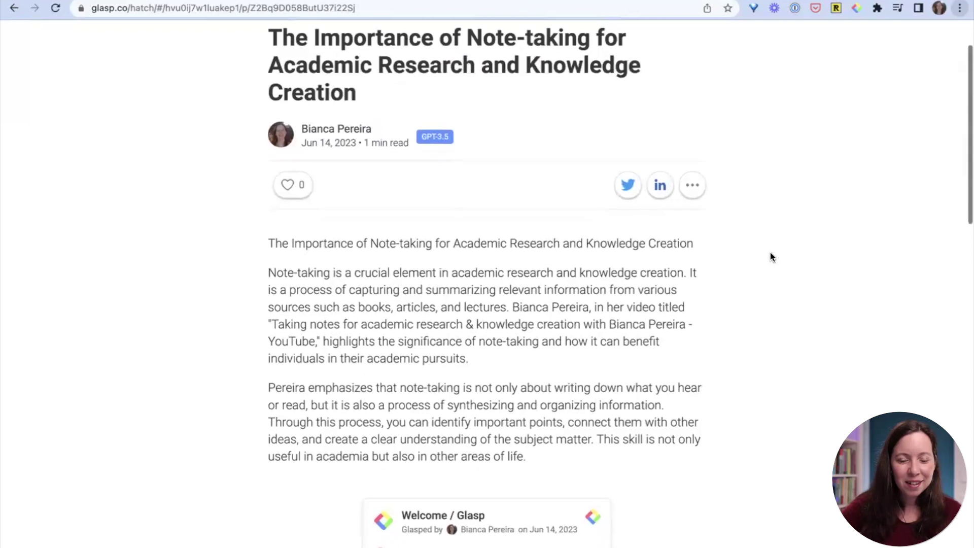
{"action": "scroll", "coordinate": [525, 114], "scroll_direction": "up", "scroll_amount": 1}
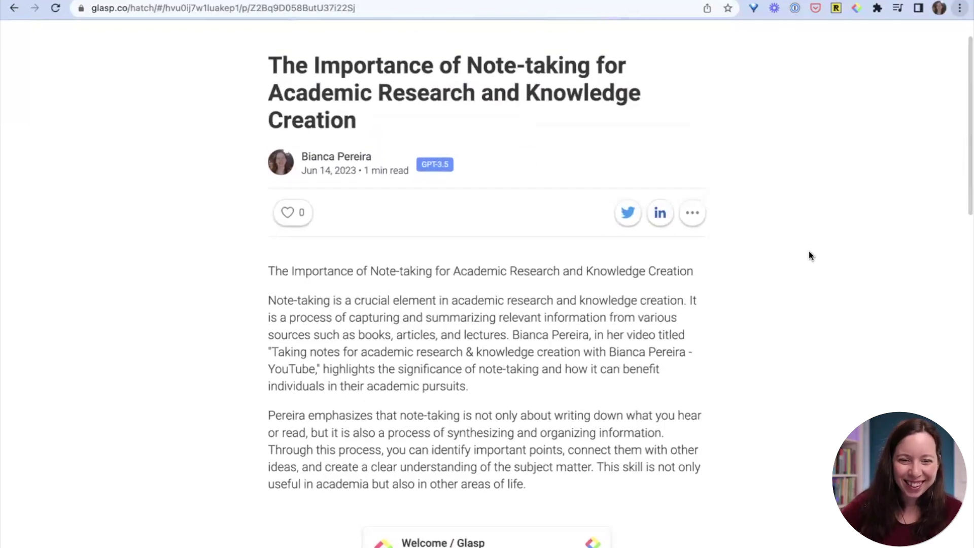
{"action": "scroll", "coordinate": [811, 247], "scroll_direction": "down", "scroll_amount": 2}
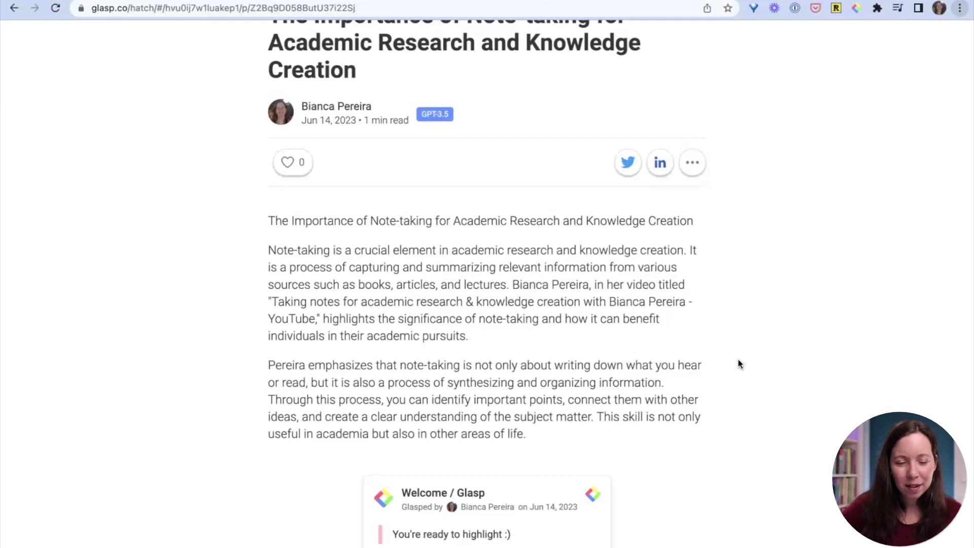
{"action": "scroll", "coordinate": [752, 405], "scroll_direction": "down", "scroll_amount": 2}
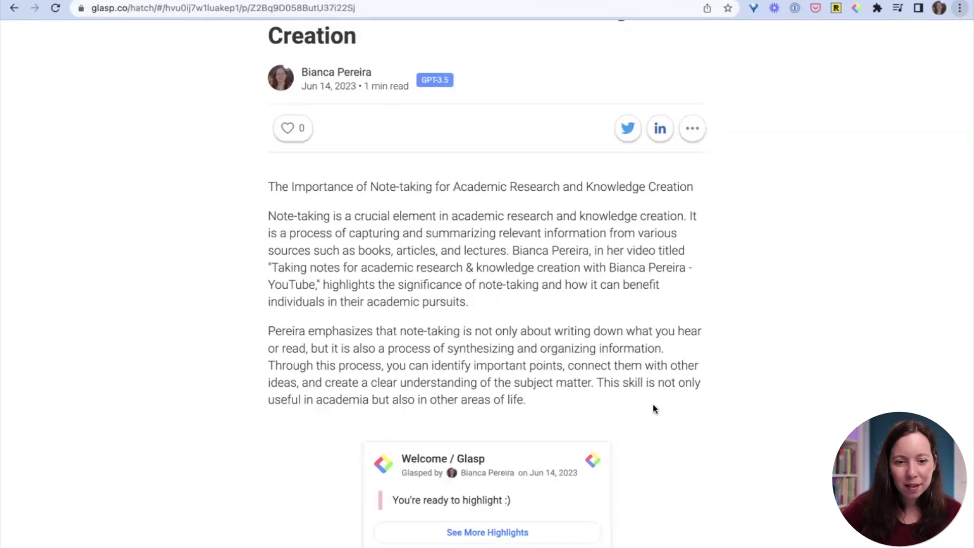
- Read the rest of the hatched article down to its Resource list and check its Copy Link and Delete options
{"action": "scroll", "coordinate": [695, 443], "scroll_direction": "down", "scroll_amount": 6}
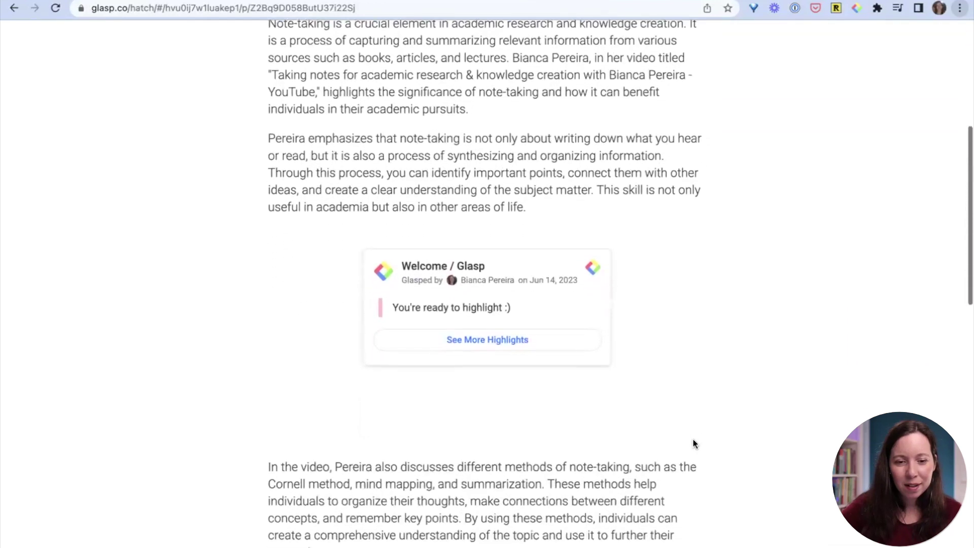
{"action": "scroll", "coordinate": [694, 441], "scroll_direction": "down", "scroll_amount": 5}
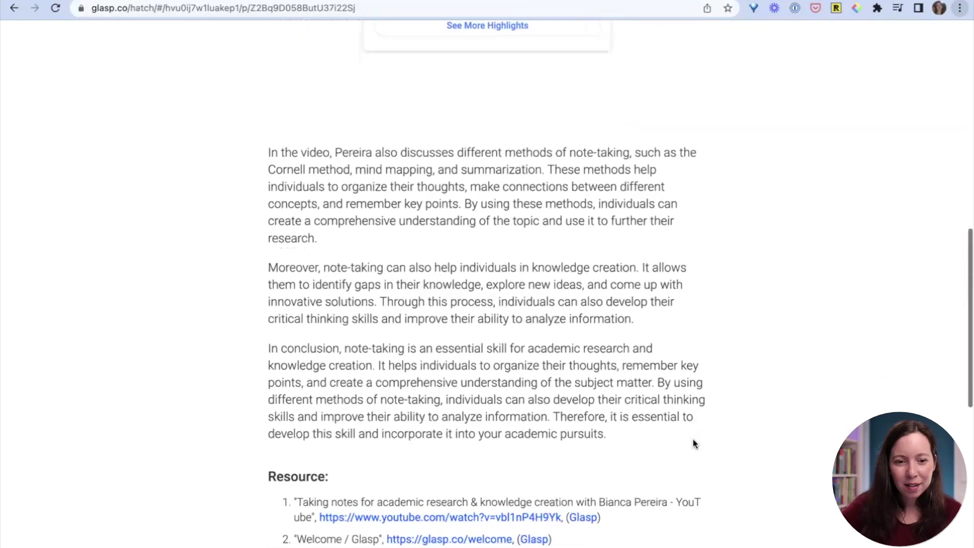
{"action": "scroll", "coordinate": [693, 440], "scroll_direction": "down", "scroll_amount": 2}
{"action": "scroll", "coordinate": [694, 443], "scroll_direction": "up", "scroll_amount": 6}
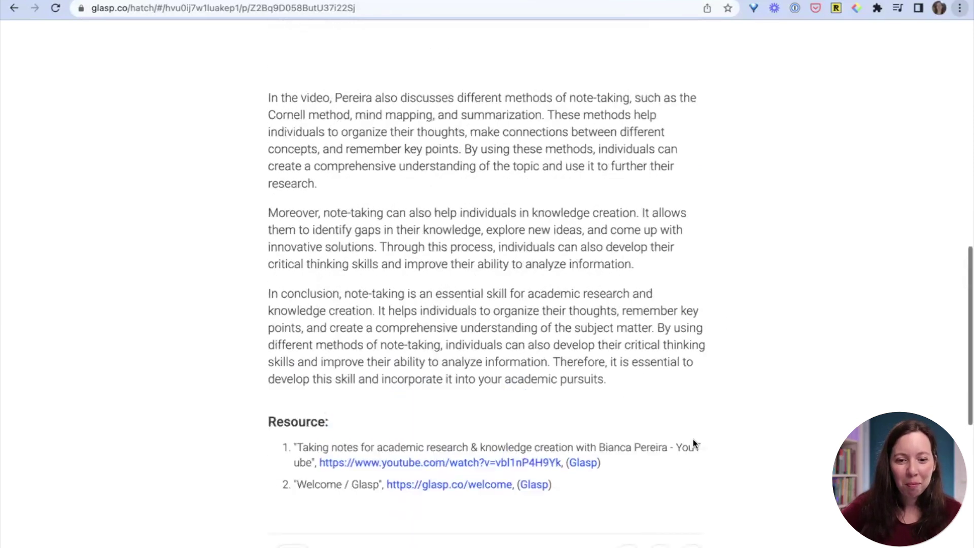
{"action": "scroll", "coordinate": [694, 442], "scroll_direction": "up", "scroll_amount": 10}
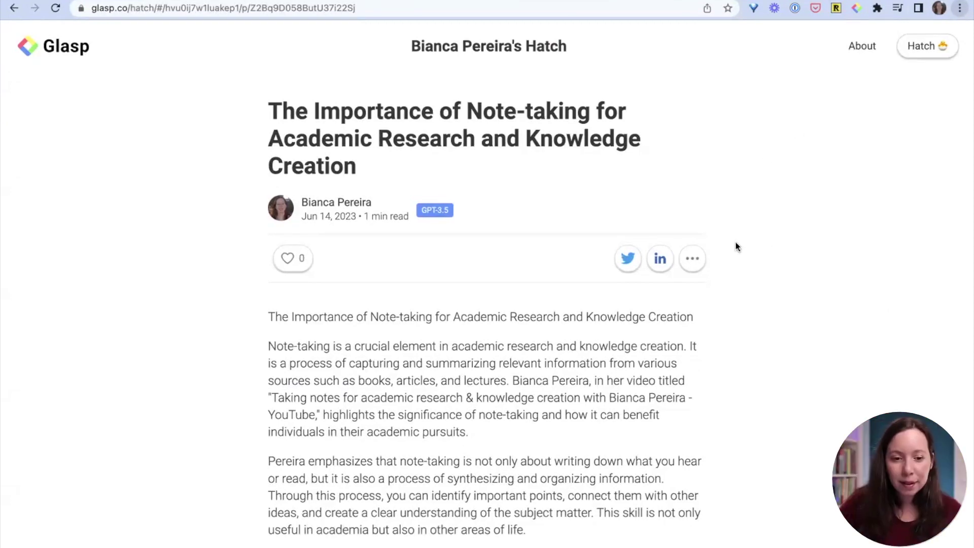
{"action": "left_click", "coordinate": [695, 264]}
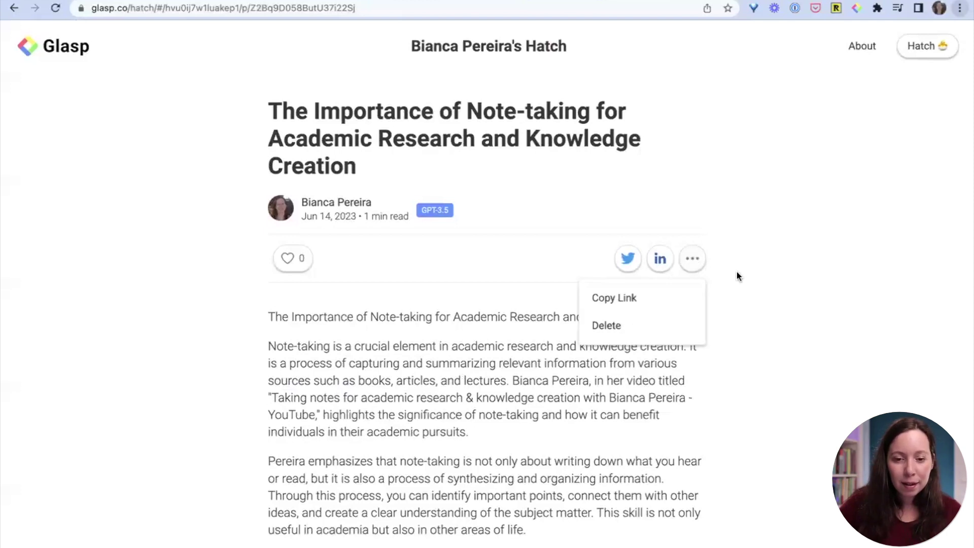
{"action": "left_click", "coordinate": [663, 304]}
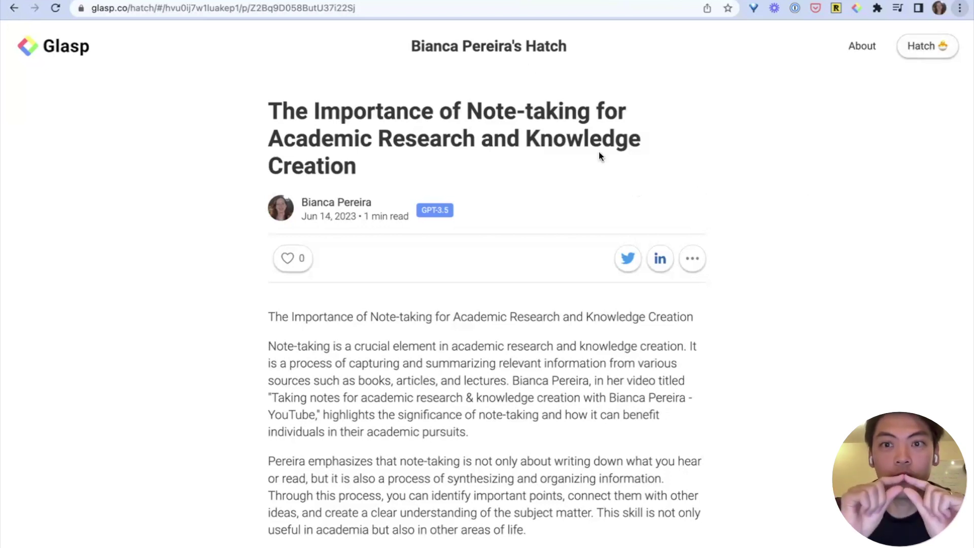
- Look at the overview of hatched articles and the Hatch generation page, and return to My Highlights
{"action": "left_click", "coordinate": [514, 48]}
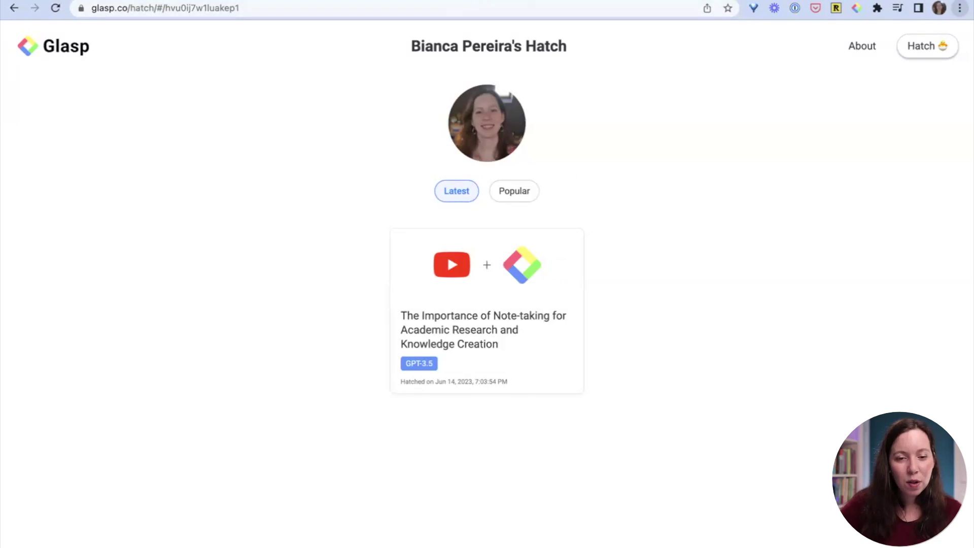
{"action": "key", "text": "ctrl+shift+Tab"}
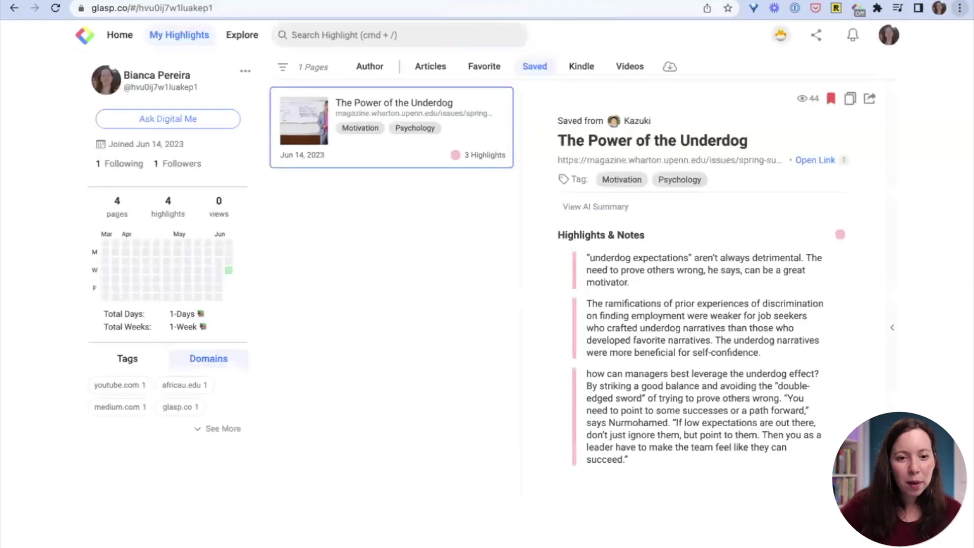
{"action": "left_click", "coordinate": [783, 36]}
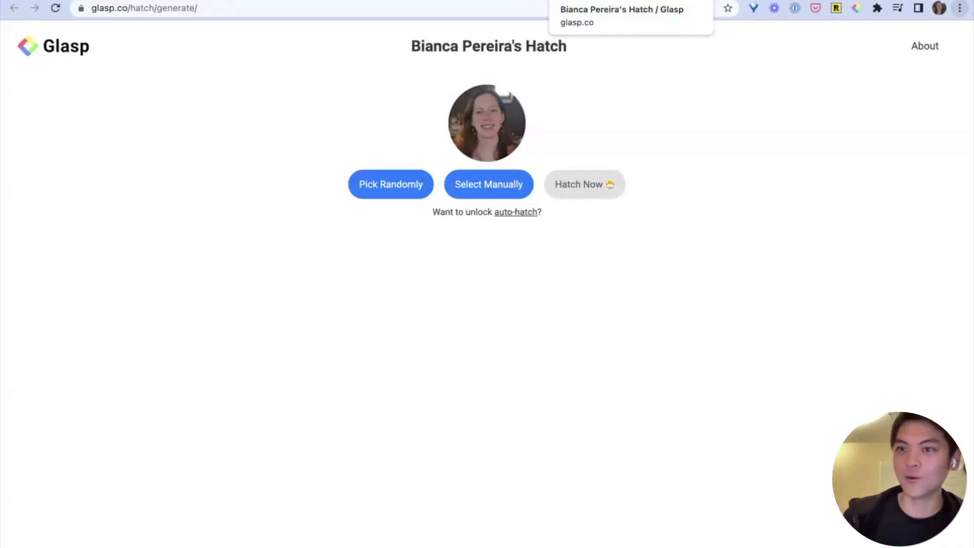
{"action": "left_click", "coordinate": [583, 0]}
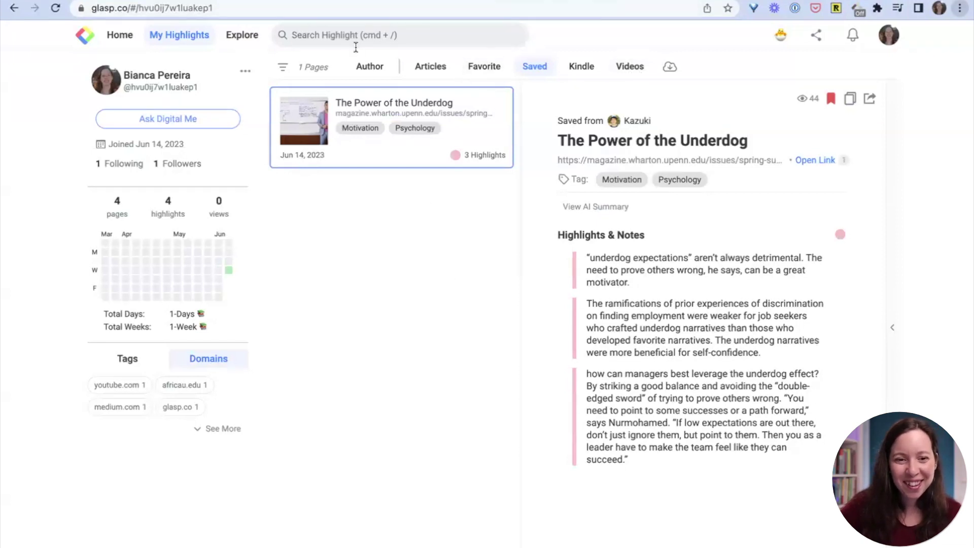
- View the Author section of My Highlights, return to Articles and look at the note-taking video's highlight and page options
{"action": "left_click", "coordinate": [370, 67]}
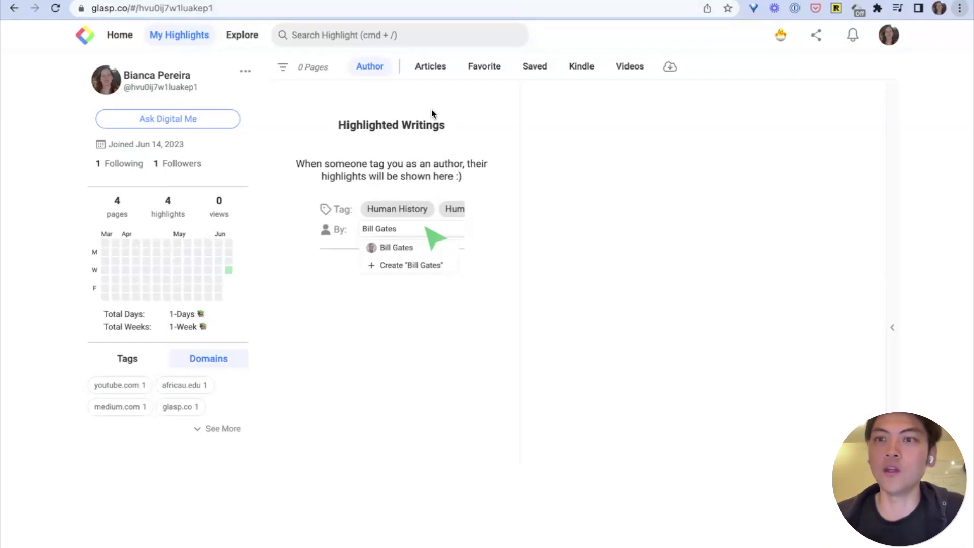
{"action": "left_click", "coordinate": [433, 75]}
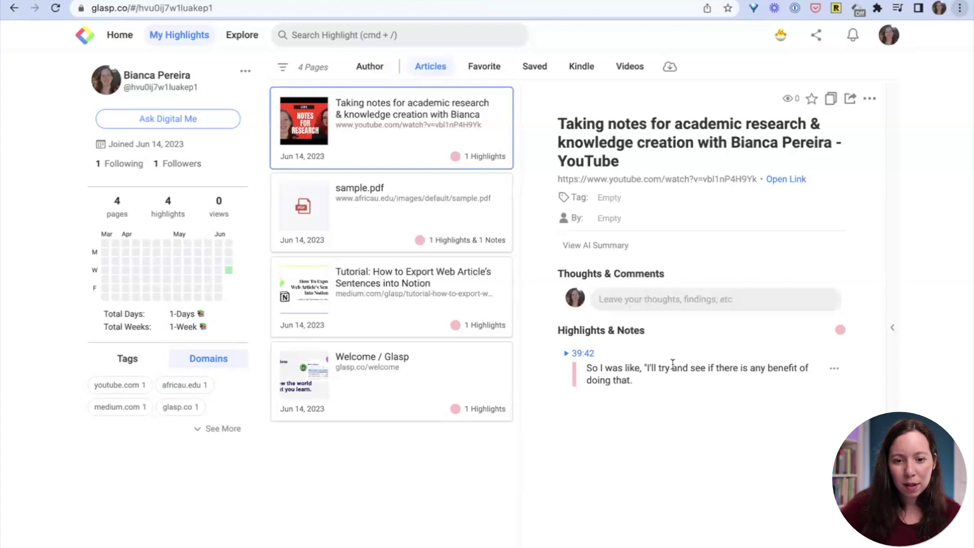
{"action": "left_click", "coordinate": [834, 369]}
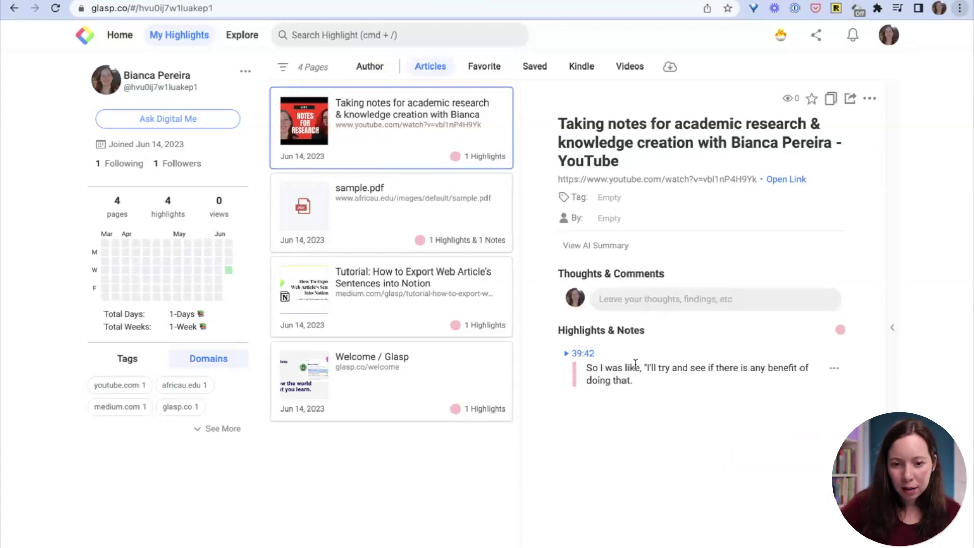
{"action": "left_click", "coordinate": [832, 371]}
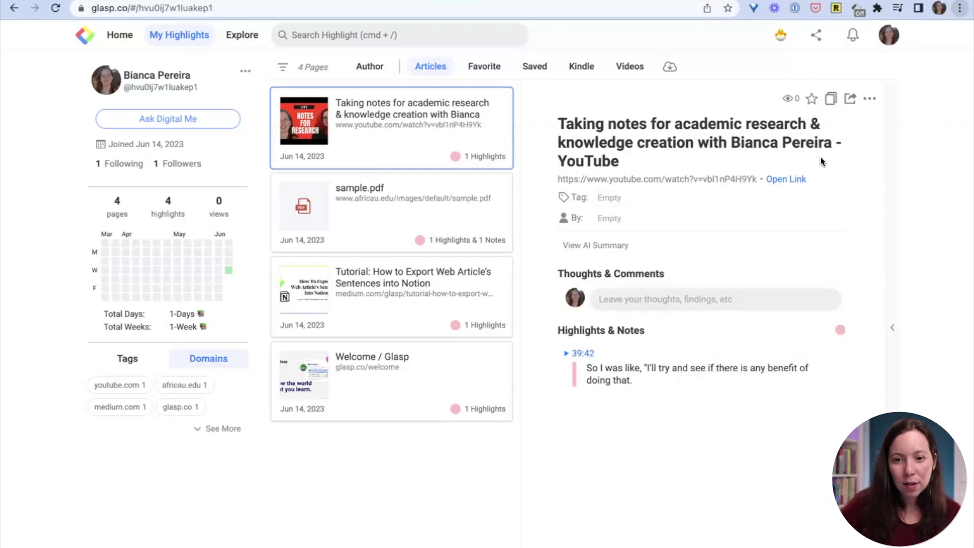
{"action": "left_click", "coordinate": [870, 99]}
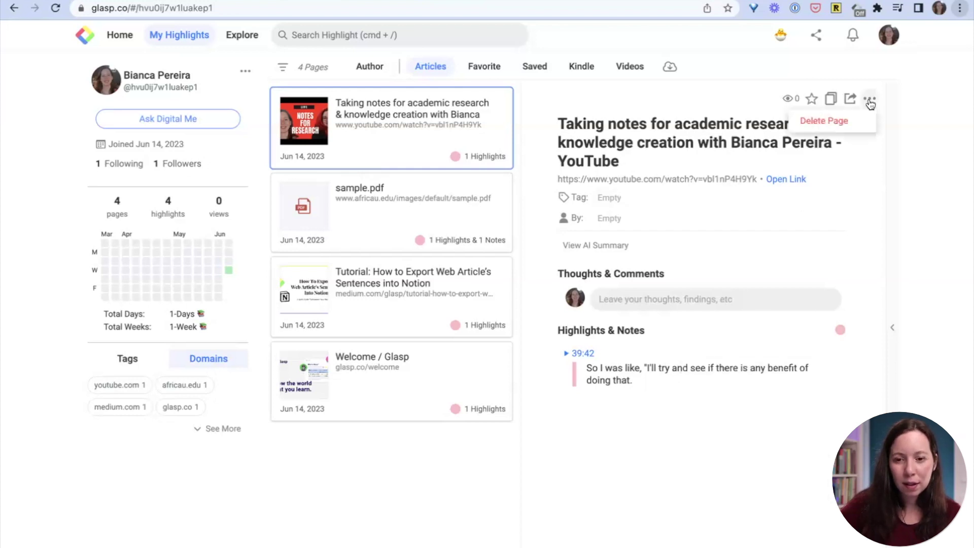
- Tag the cofounder as an author of the note-taking video page and remove the tag again
{"action": "left_click", "coordinate": [611, 218]}
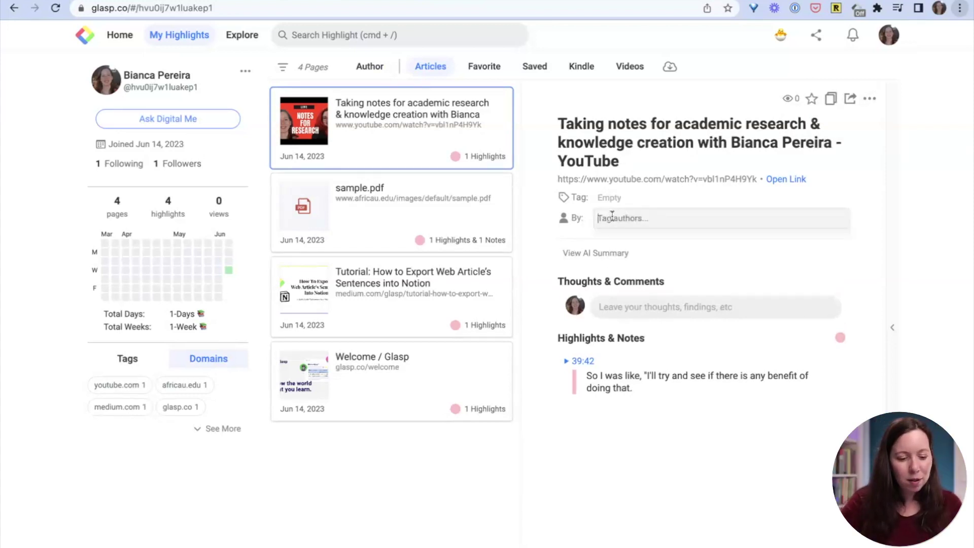
{"action": "type", "text": "@"}
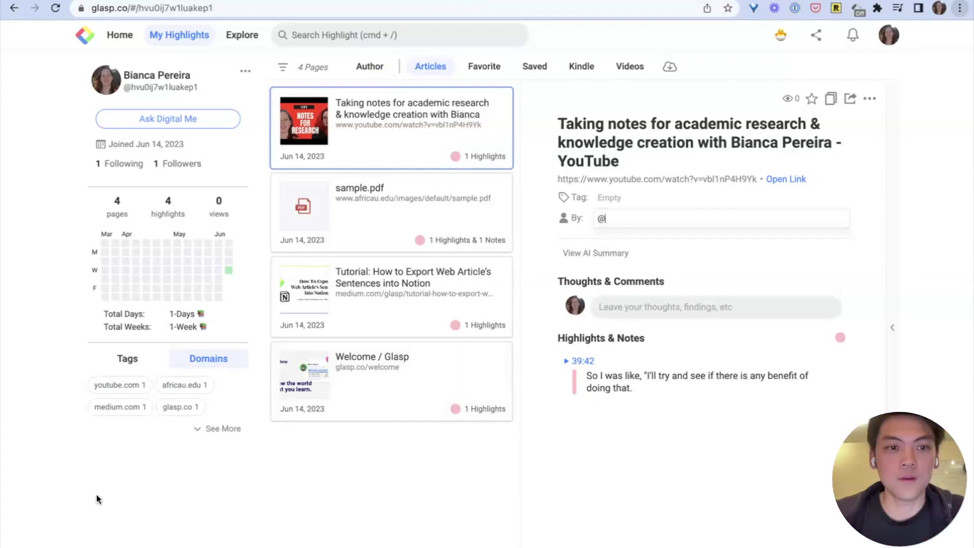
{"action": "type", "text": "kaz"}
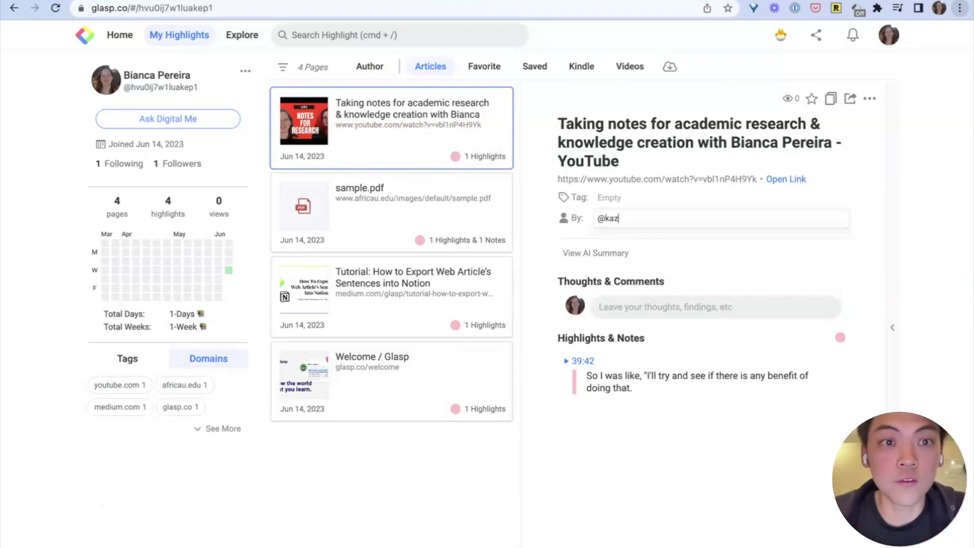
{"action": "type", "text": "uki"}
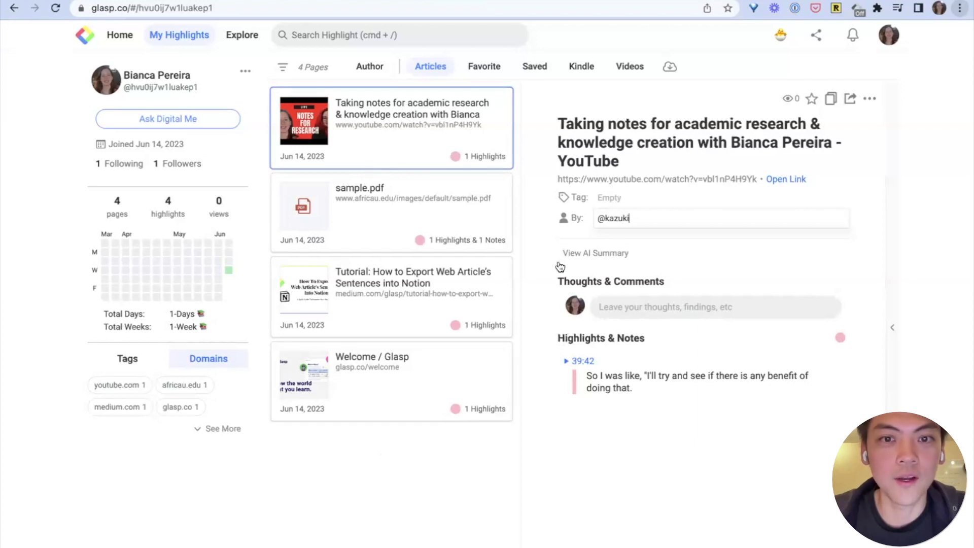
{"action": "left_click", "coordinate": [648, 217]}
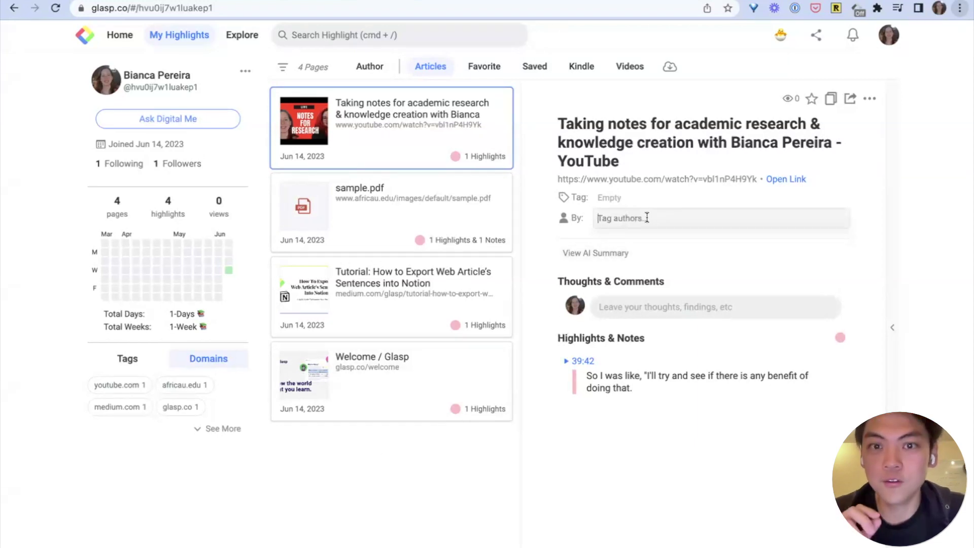
{"action": "type", "text": "Kazu"}
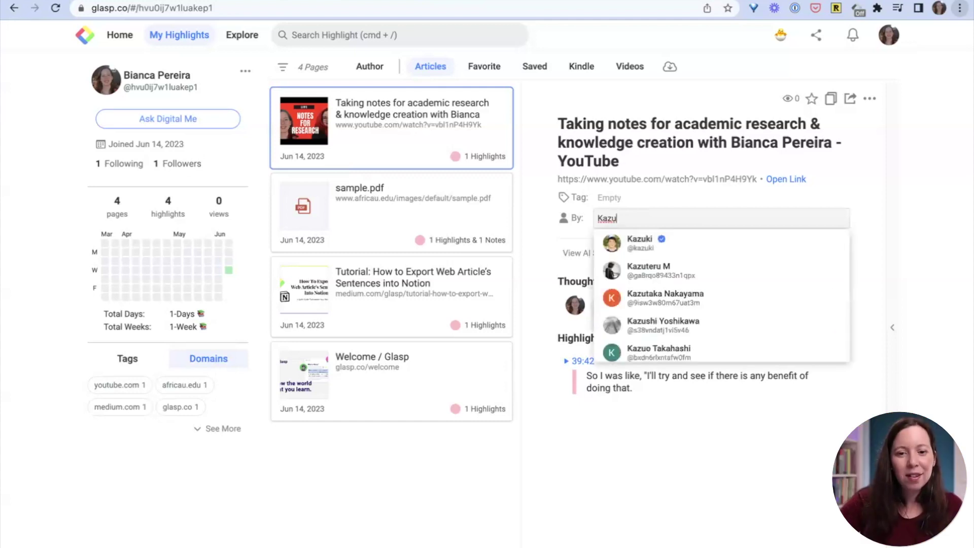
{"action": "left_click", "coordinate": [647, 244]}
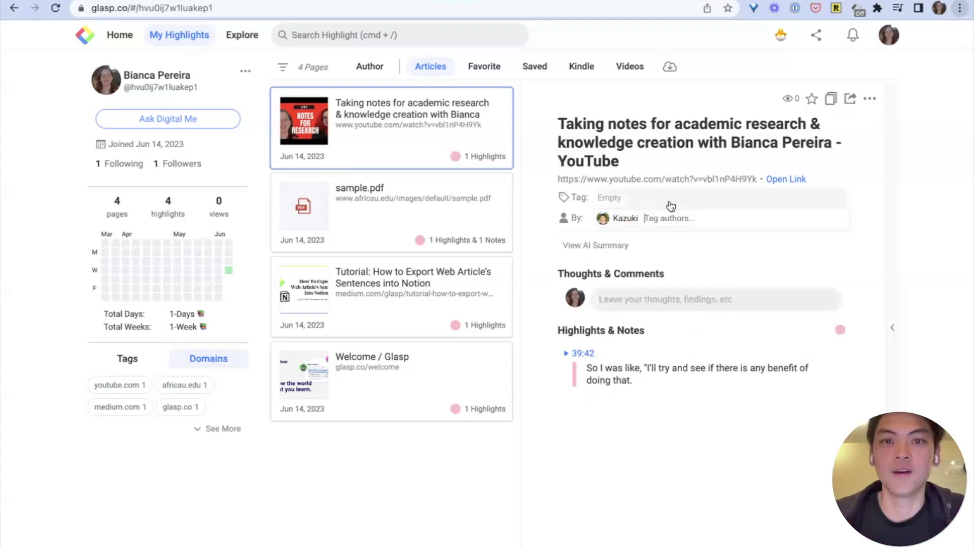
{"action": "left_click", "coordinate": [644, 218]}
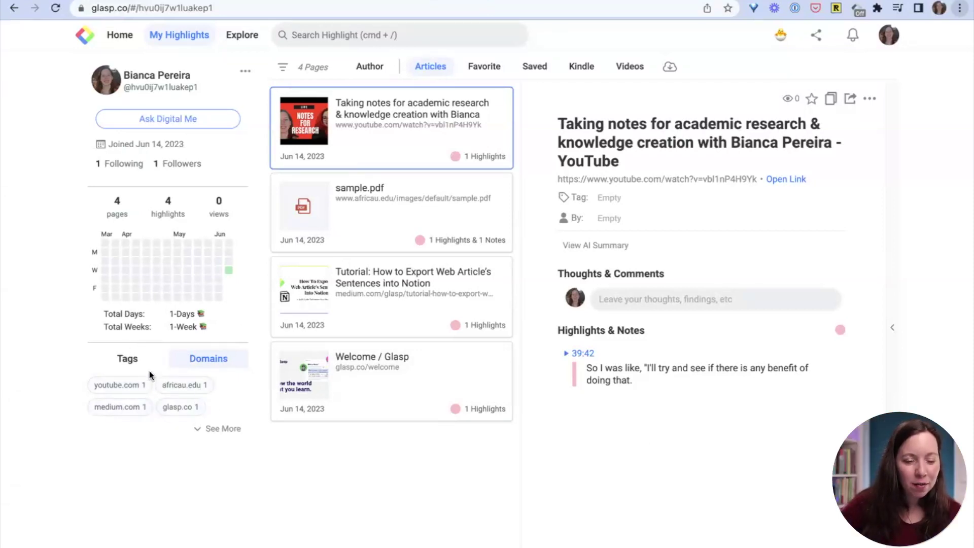
- Show the Tags list and filter the articles by highlight colour, trying blue and settling on pink
{"action": "left_click", "coordinate": [118, 362]}
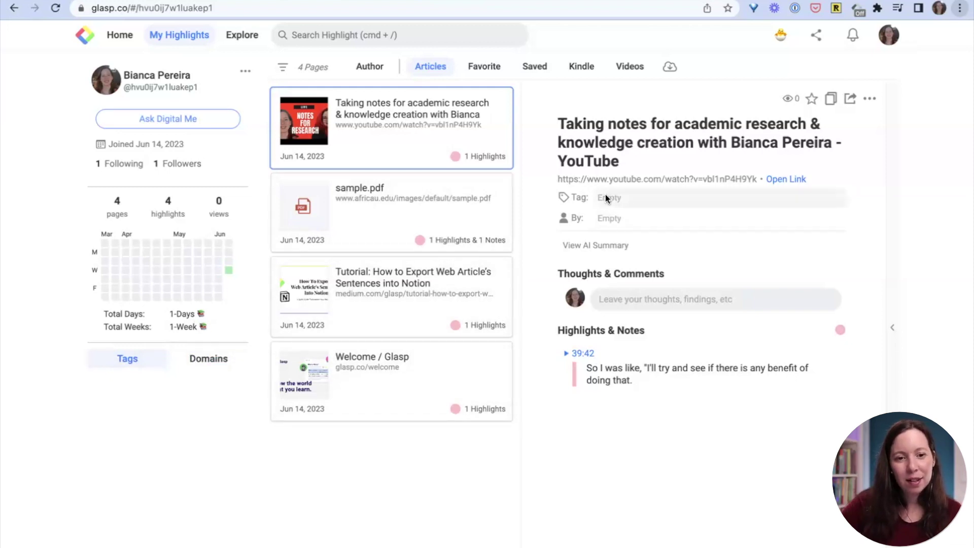
{"action": "left_click", "coordinate": [283, 66]}
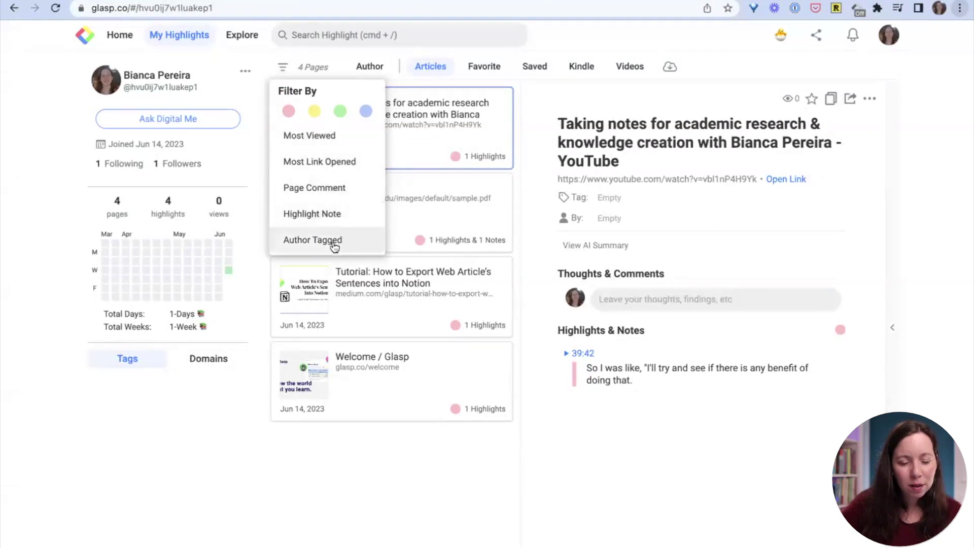
{"action": "left_click", "coordinate": [365, 112]}
{"action": "left_click", "coordinate": [287, 70]}
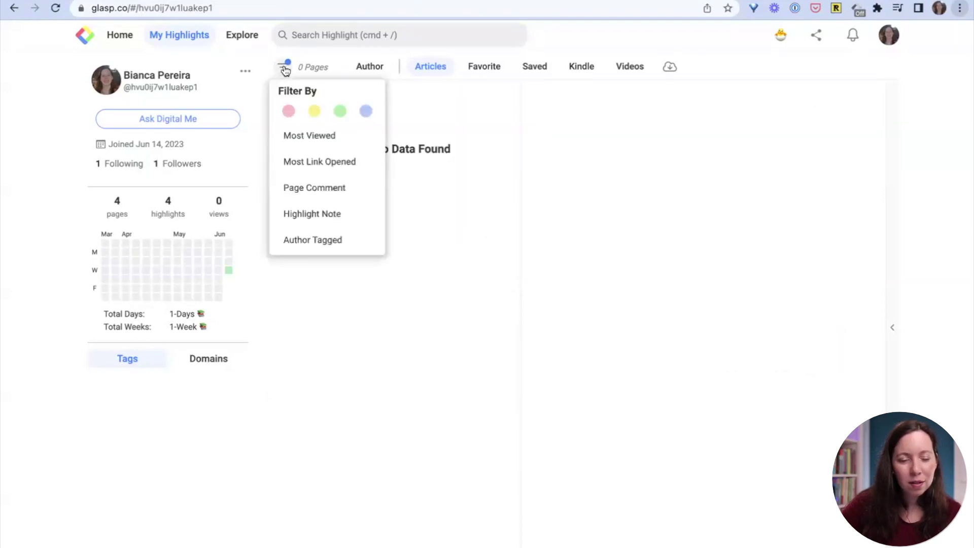
{"action": "left_click", "coordinate": [287, 112]}
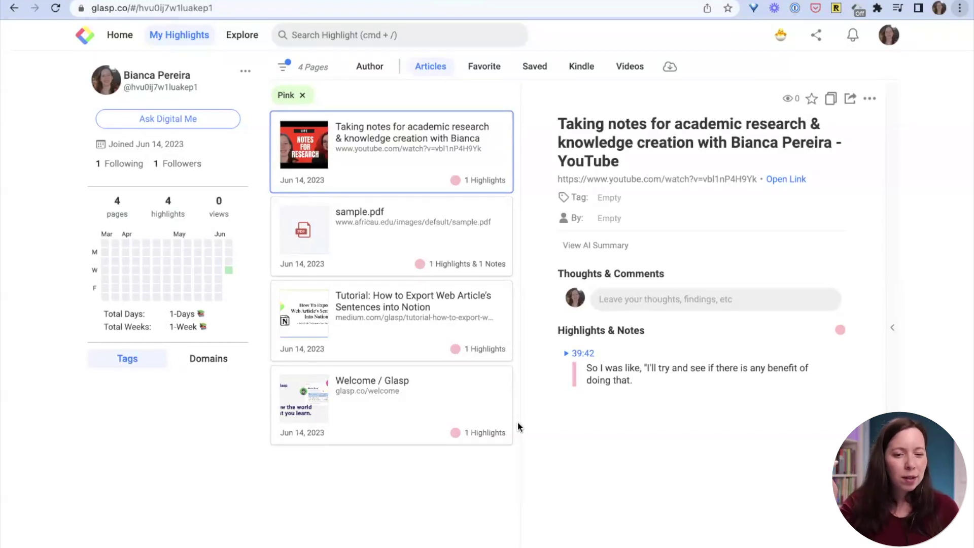
- Save the comment "This is an idea about this page" under Thoughts & Comments for the note-taking video
{"action": "mouse_move", "coordinate": [561, 368]}
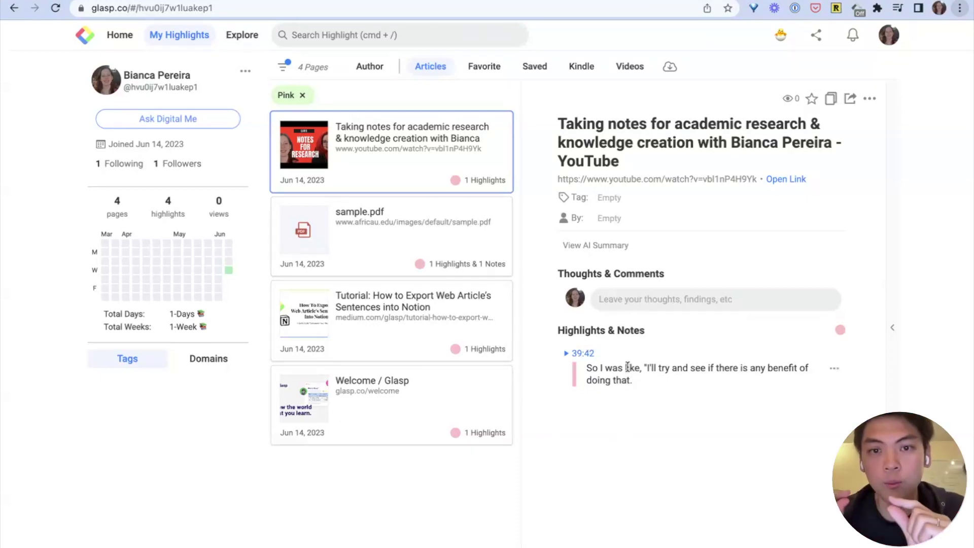
{"action": "left_click", "coordinate": [632, 304]}
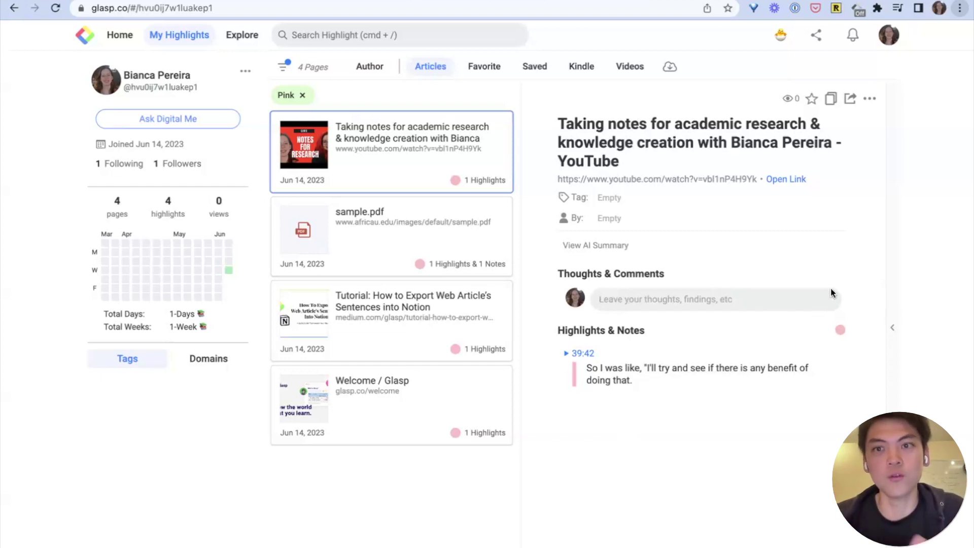
{"action": "type", "text": "This "}
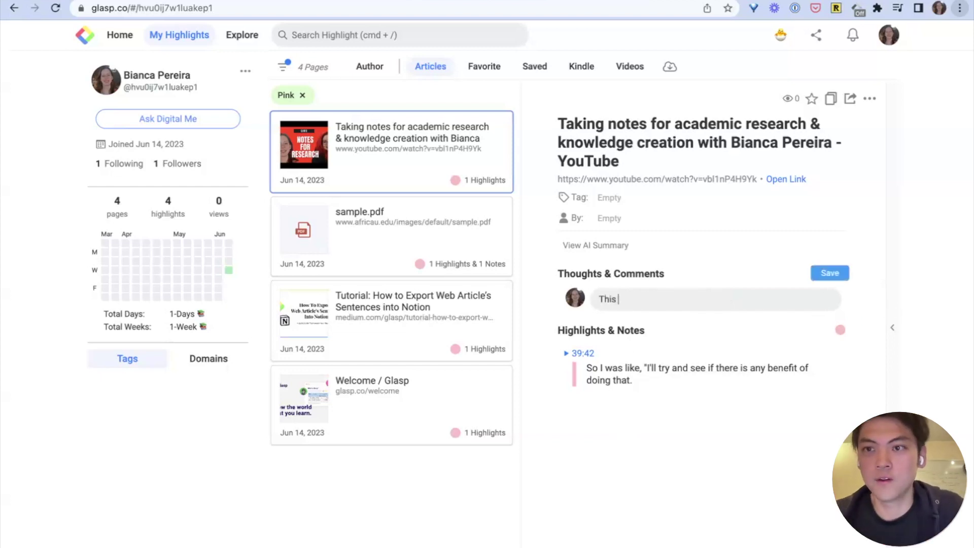
{"action": "type", "text": "is an idea "}
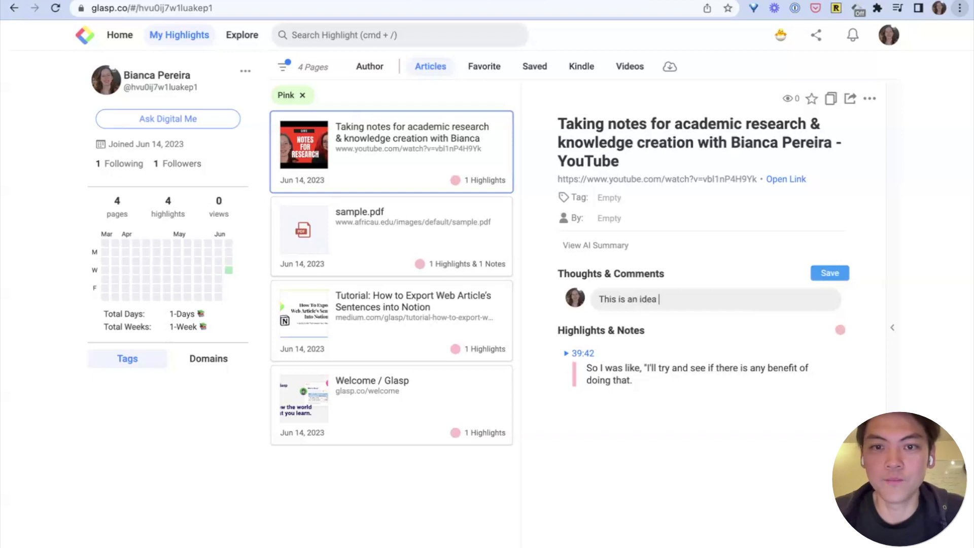
{"action": "type", "text": "about this page"}
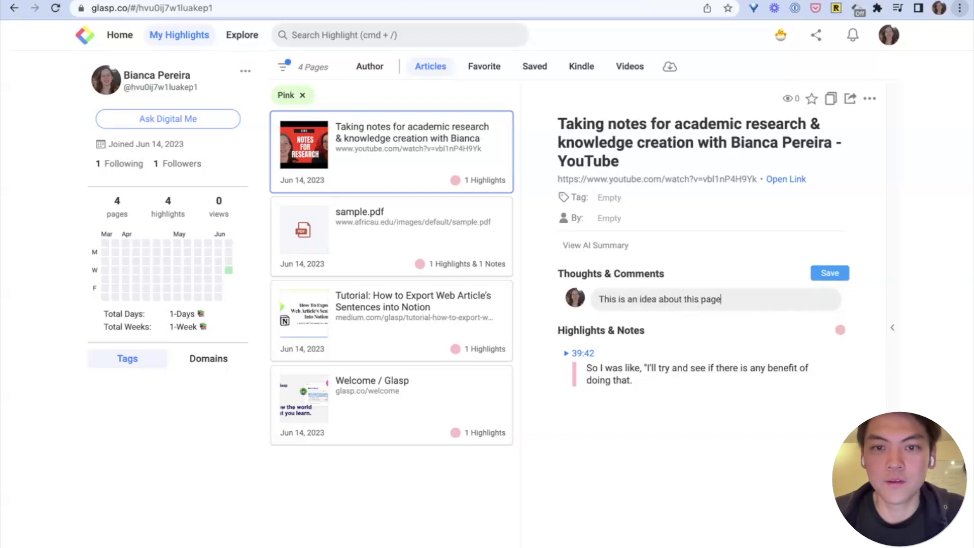
{"action": "left_click", "coordinate": [850, 273]}
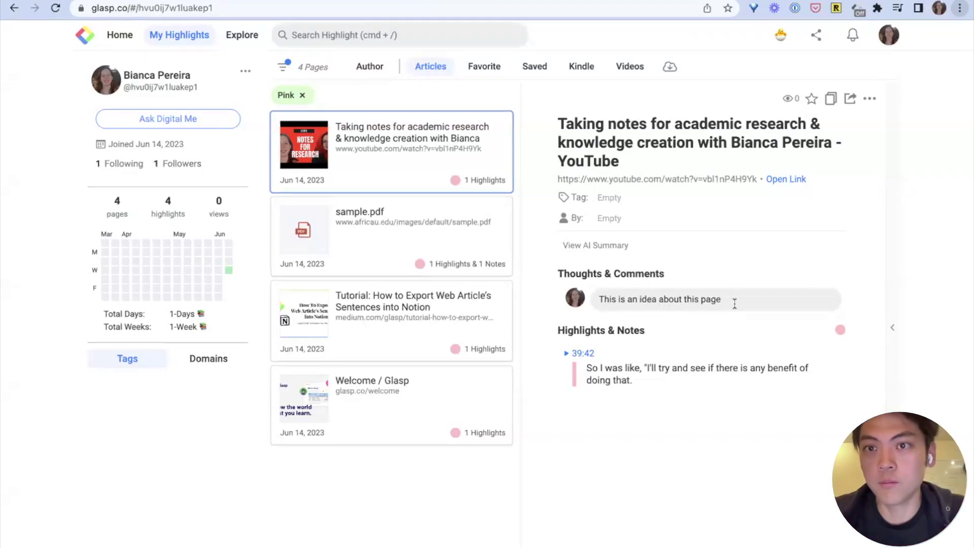
- Copy the note-taking video's highlights from Glasp and paste them into the untitled card in the notes app
{"action": "left_click", "coordinate": [831, 100]}
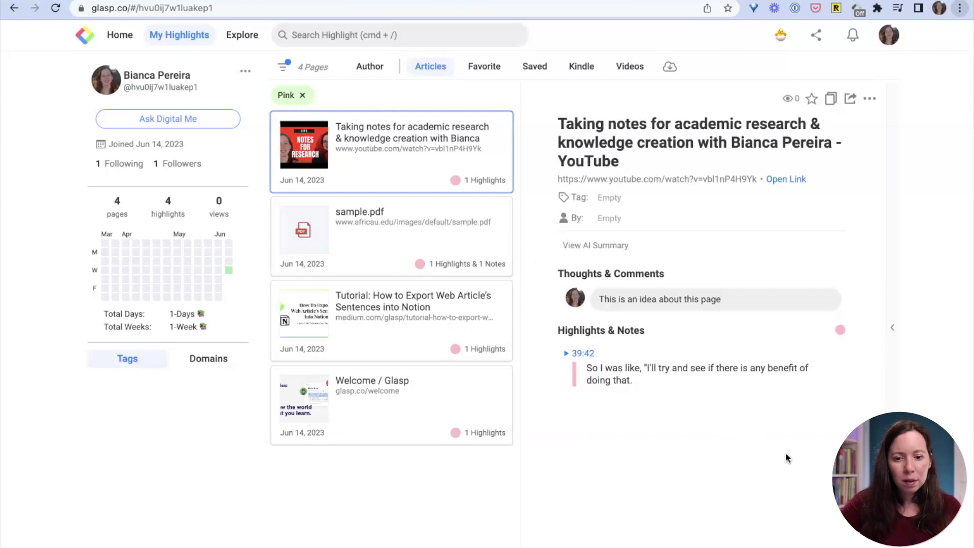
{"action": "key", "text": "super+Tab"}
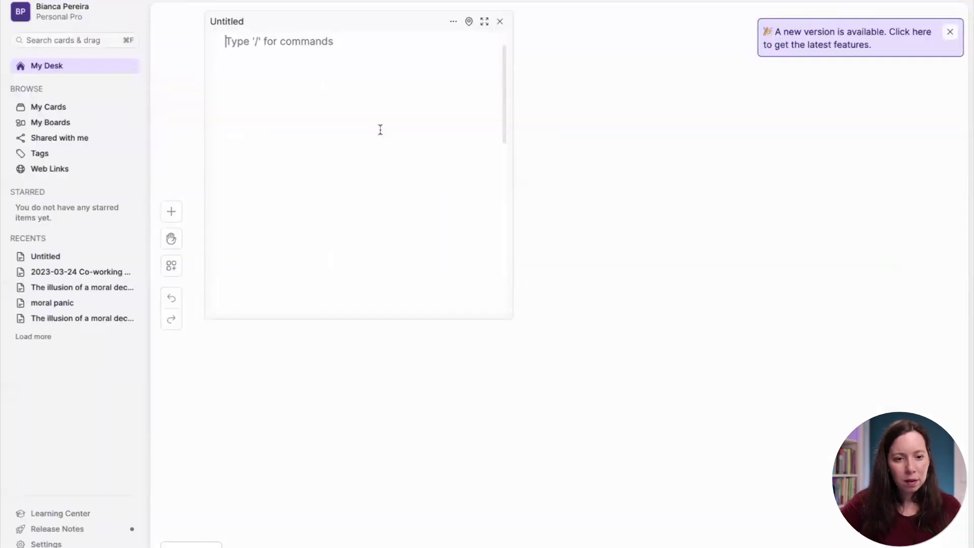
{"action": "key", "text": "super+v"}
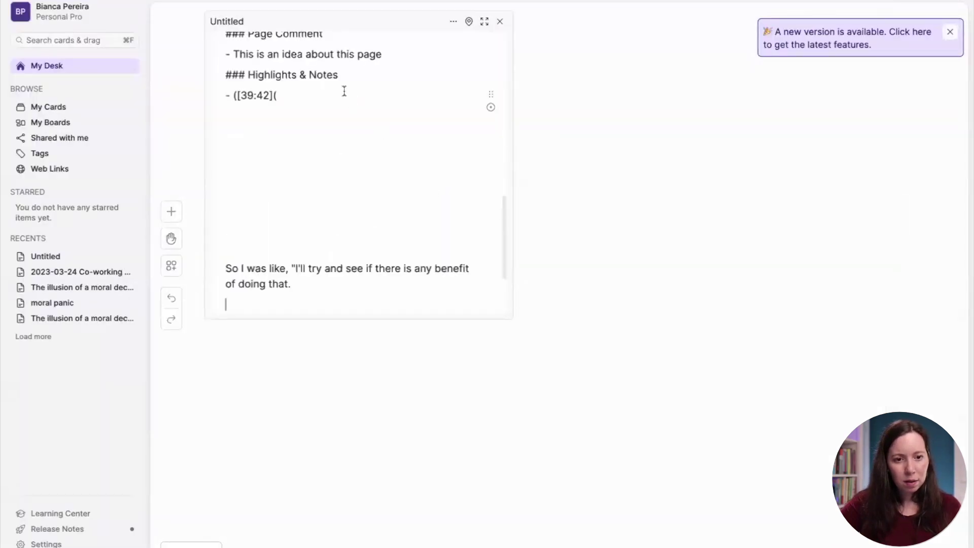
- Examine the pasted card's metadata, page comment, Highlights & Notes section and web links
{"action": "scroll", "coordinate": [362, 101], "scroll_direction": "up", "scroll_amount": 5}
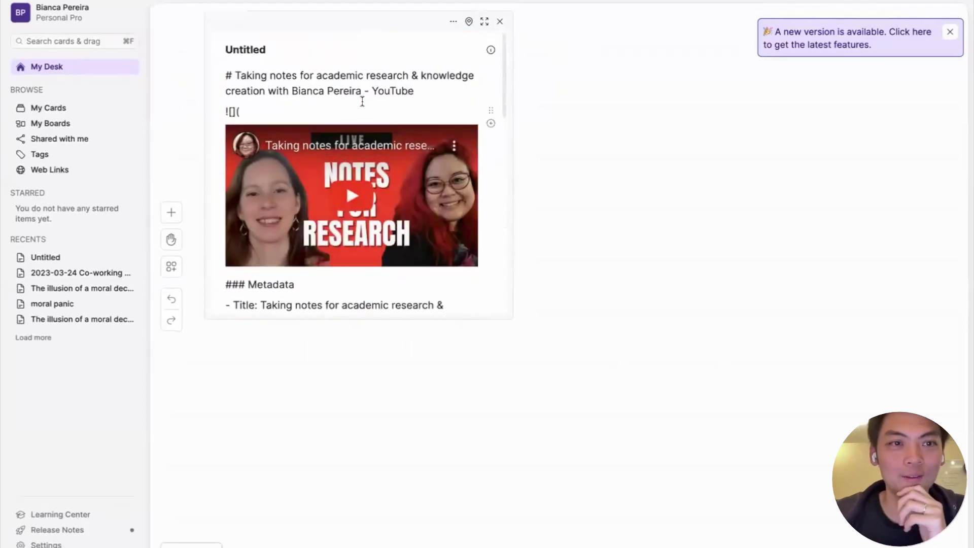
{"action": "scroll", "coordinate": [355, 96], "scroll_direction": "down", "scroll_amount": 3}
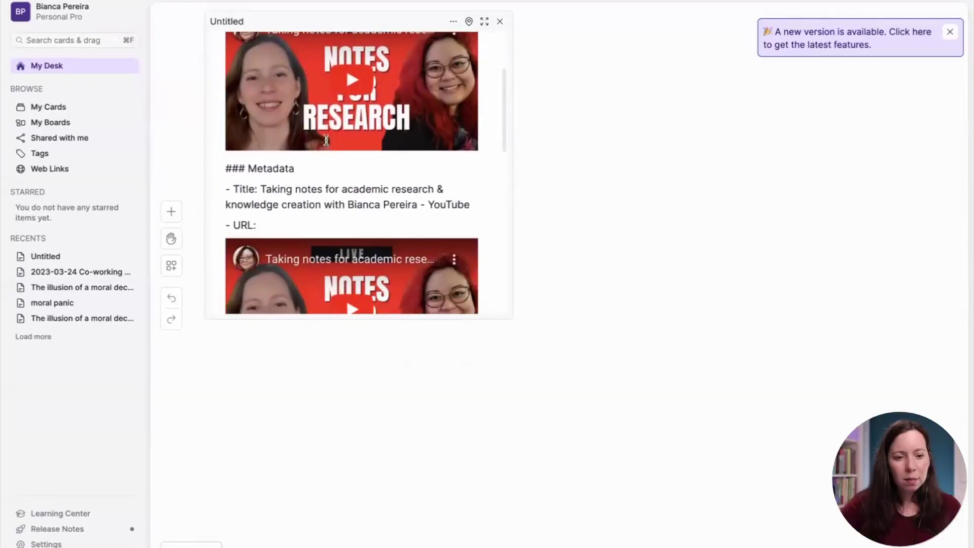
{"action": "scroll", "coordinate": [329, 189], "scroll_direction": "down", "scroll_amount": 8}
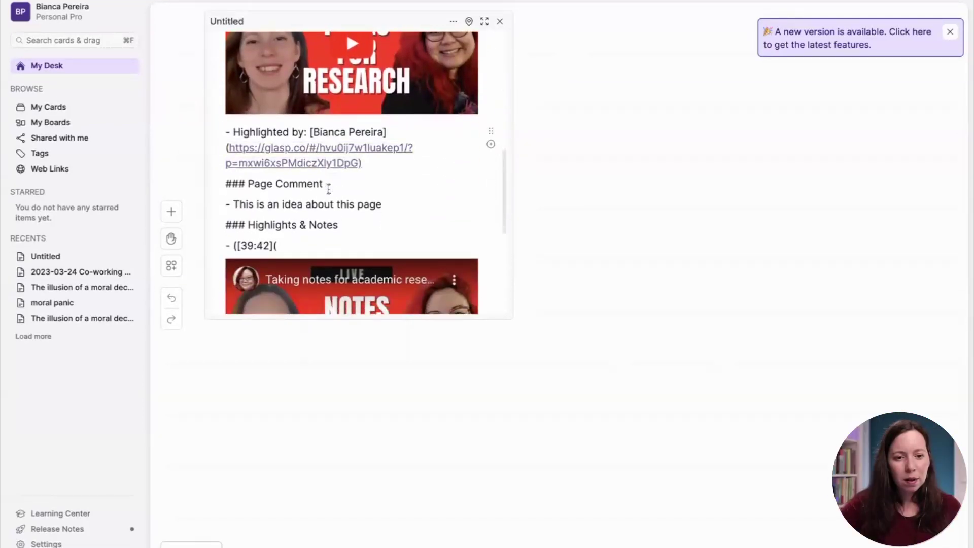
{"action": "scroll", "coordinate": [359, 183], "scroll_direction": "down", "scroll_amount": 2}
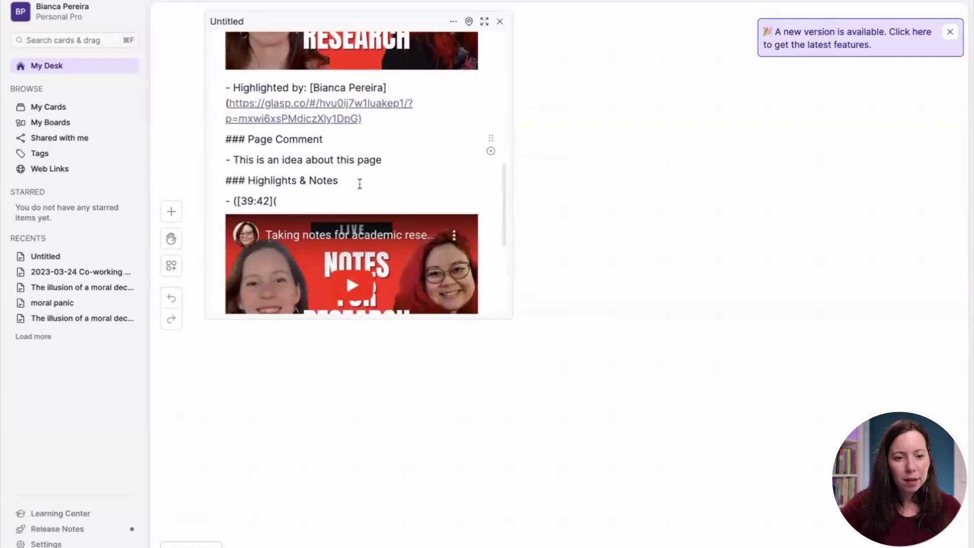
{"action": "left_click_drag", "start_coordinate": [383, 126], "coordinate": [240, 125]}
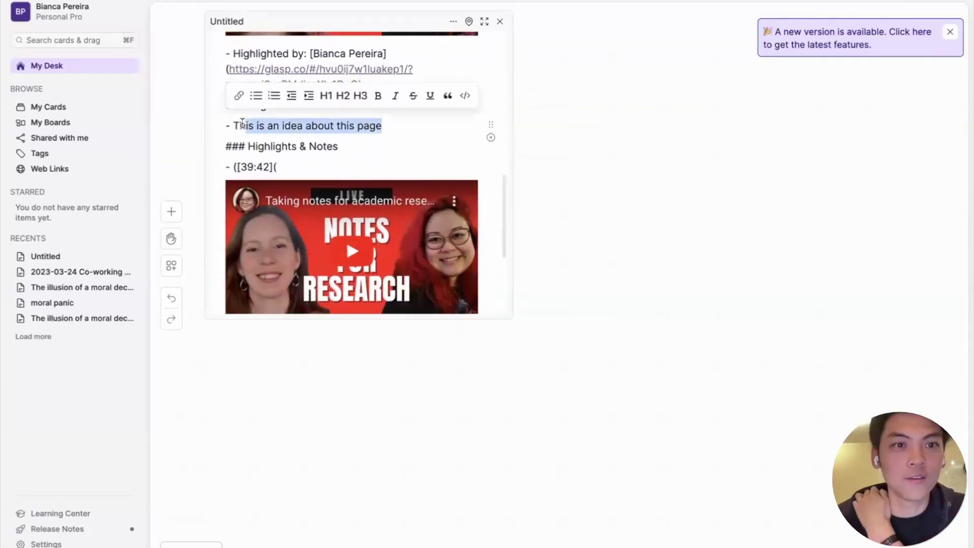
{"action": "scroll", "coordinate": [242, 124], "scroll_direction": "down", "scroll_amount": 2}
{"action": "scroll", "coordinate": [243, 123], "scroll_direction": "down", "scroll_amount": 2}
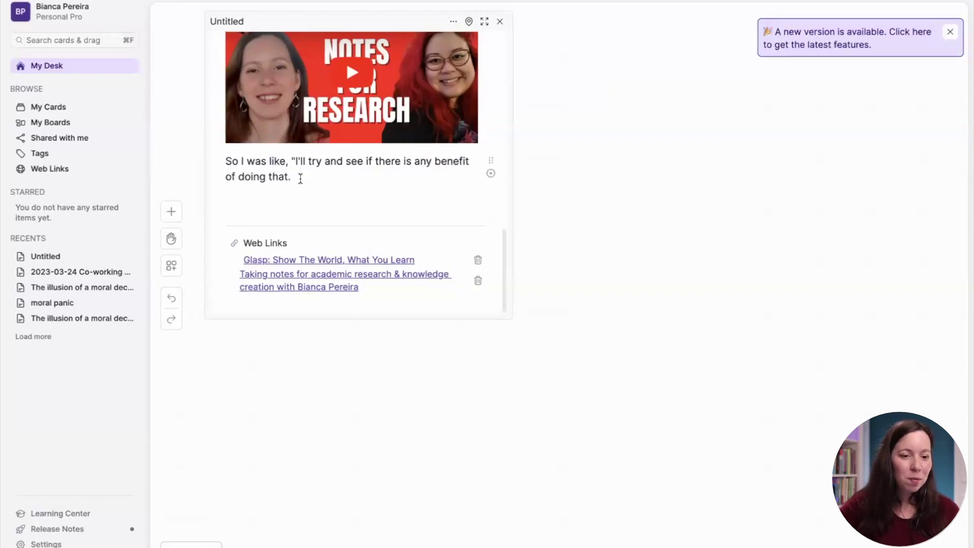
{"action": "scroll", "coordinate": [301, 178], "scroll_direction": "up", "scroll_amount": 5}
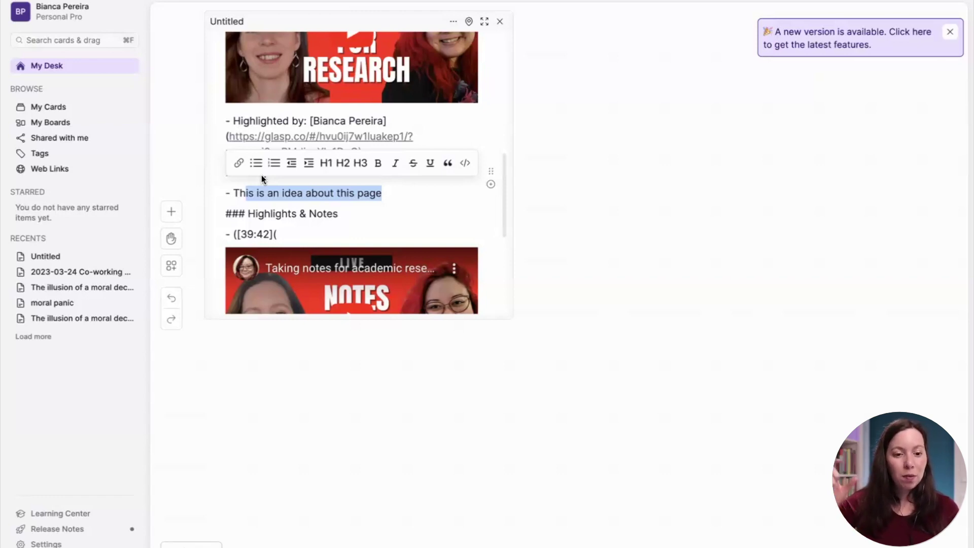
{"action": "left_click", "coordinate": [345, 216]}
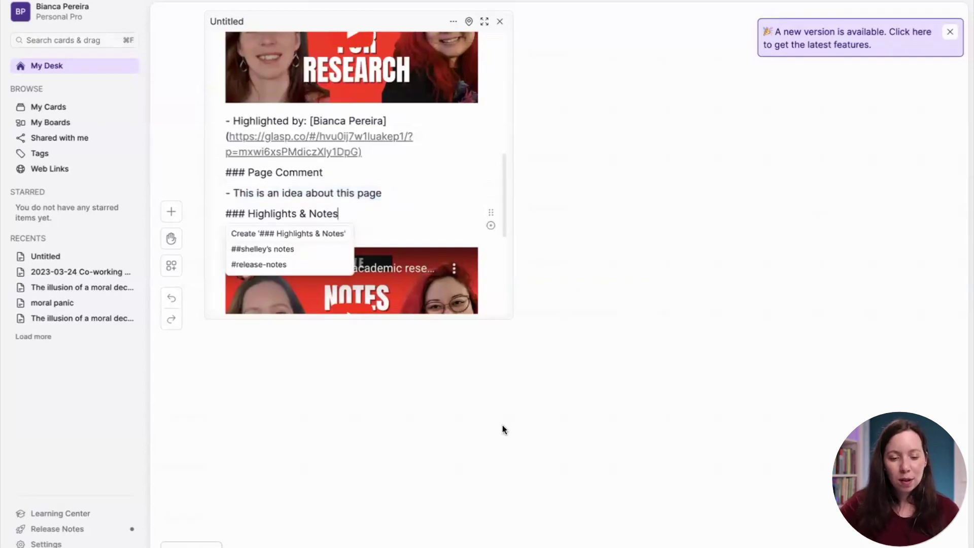
{"action": "left_click", "coordinate": [388, 186]}
{"action": "left_click_drag", "start_coordinate": [387, 191], "coordinate": [236, 193]}
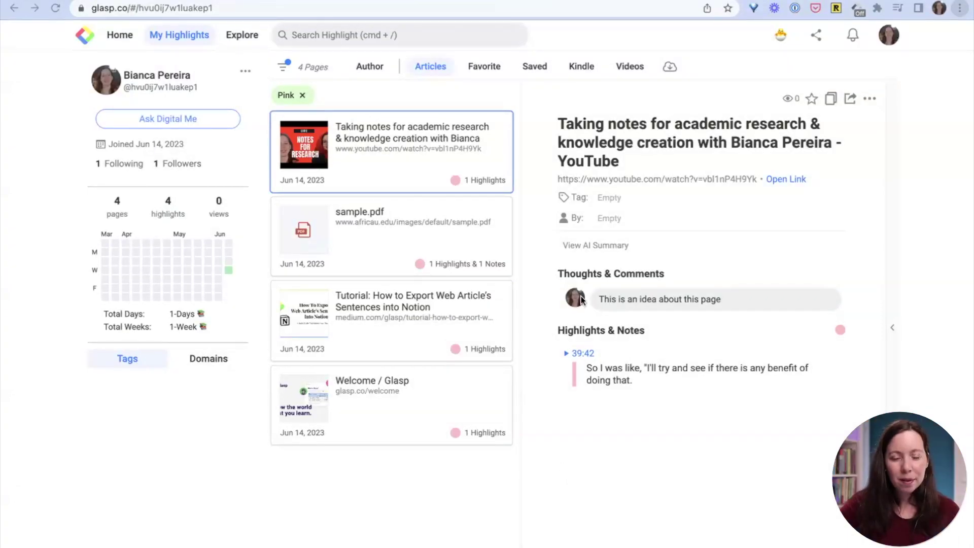
- In Glasp, look at the invite options and the note-taking video's share and export options, including the highlight image preview
{"action": "left_click", "coordinate": [818, 35]}
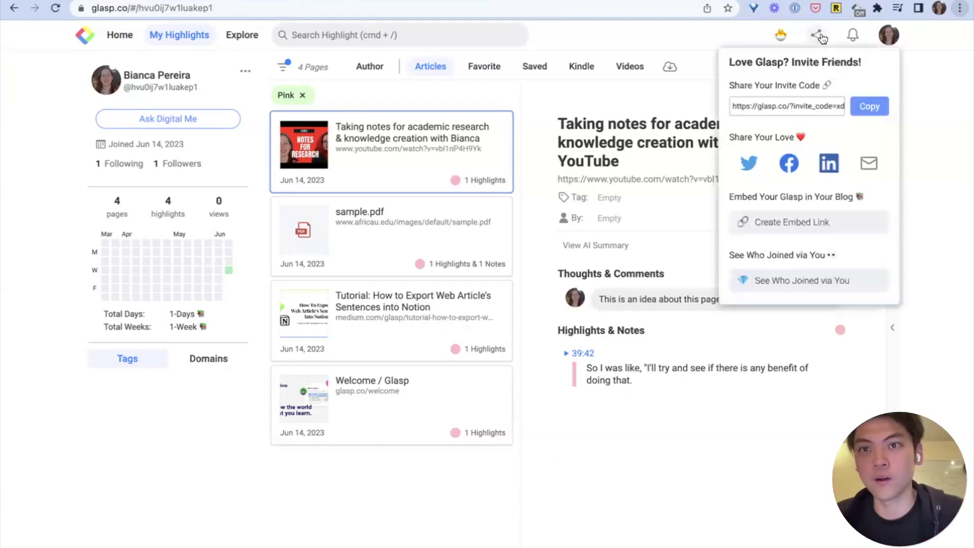
{"action": "left_click", "coordinate": [925, 71]}
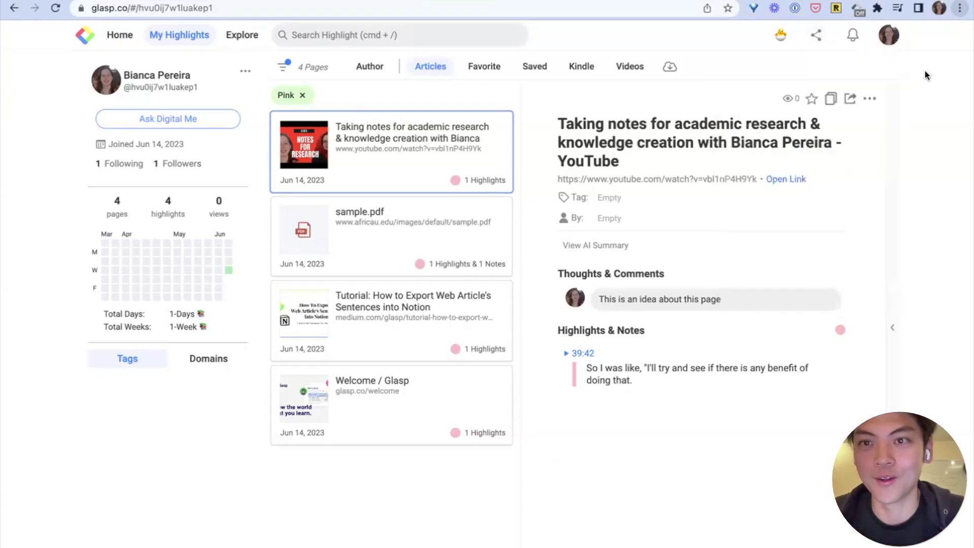
{"action": "left_click", "coordinate": [852, 100]}
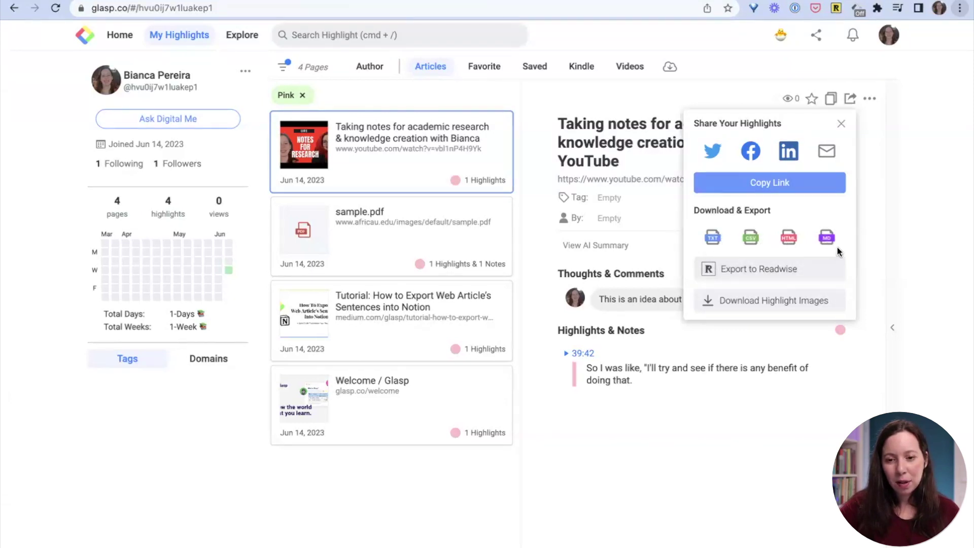
{"action": "left_click", "coordinate": [772, 300]}
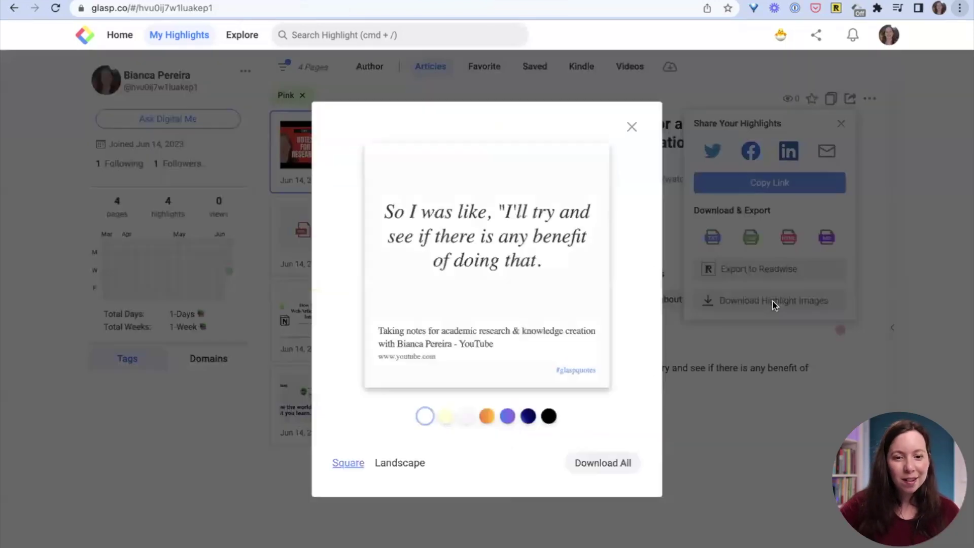
{"action": "left_click", "coordinate": [632, 127]}
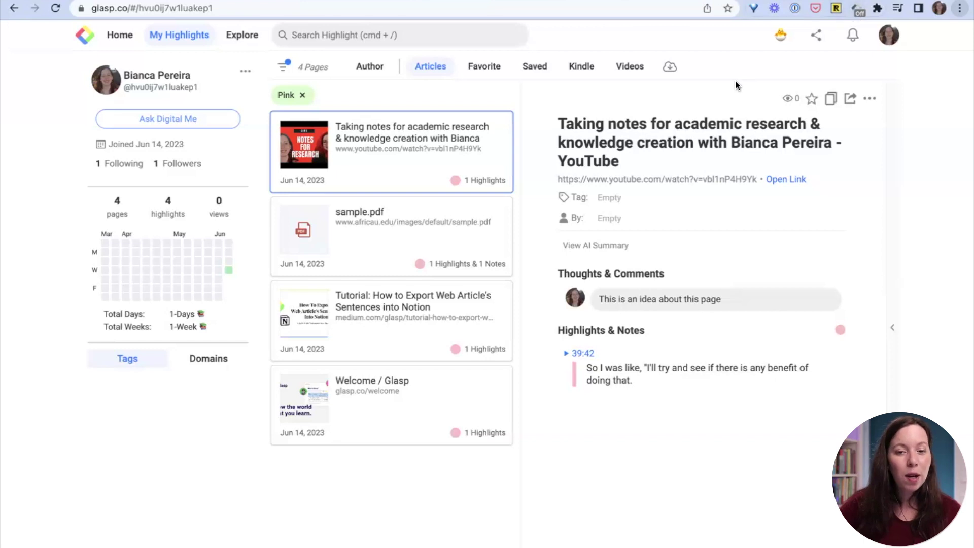
- Switch to the YouTube video "How to Organise Your Ideas for Research-Driven Writing" and collapse its Transcript & Summary
{"action": "left_click", "coordinate": [641, 1]}
{"action": "left_click", "coordinate": [641, 1]}
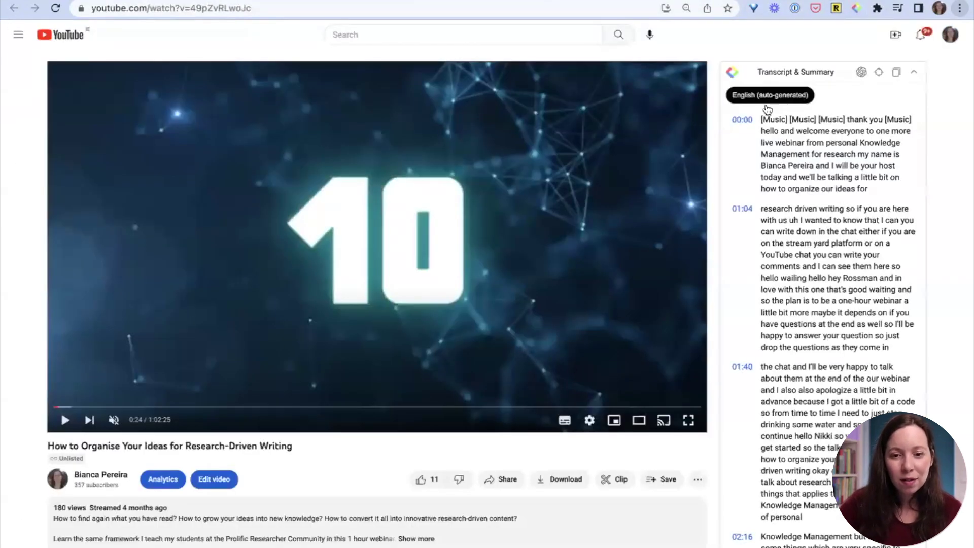
{"action": "left_click", "coordinate": [807, 75]}
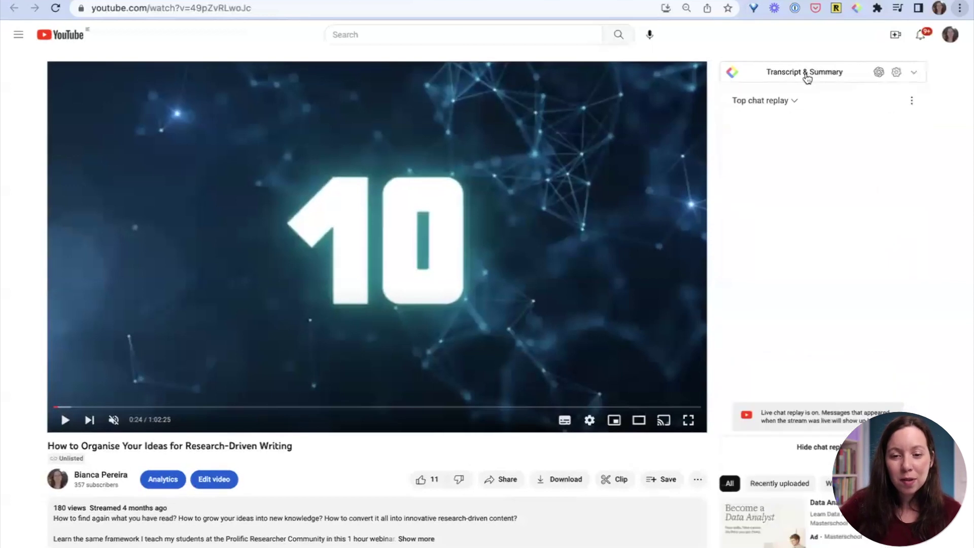